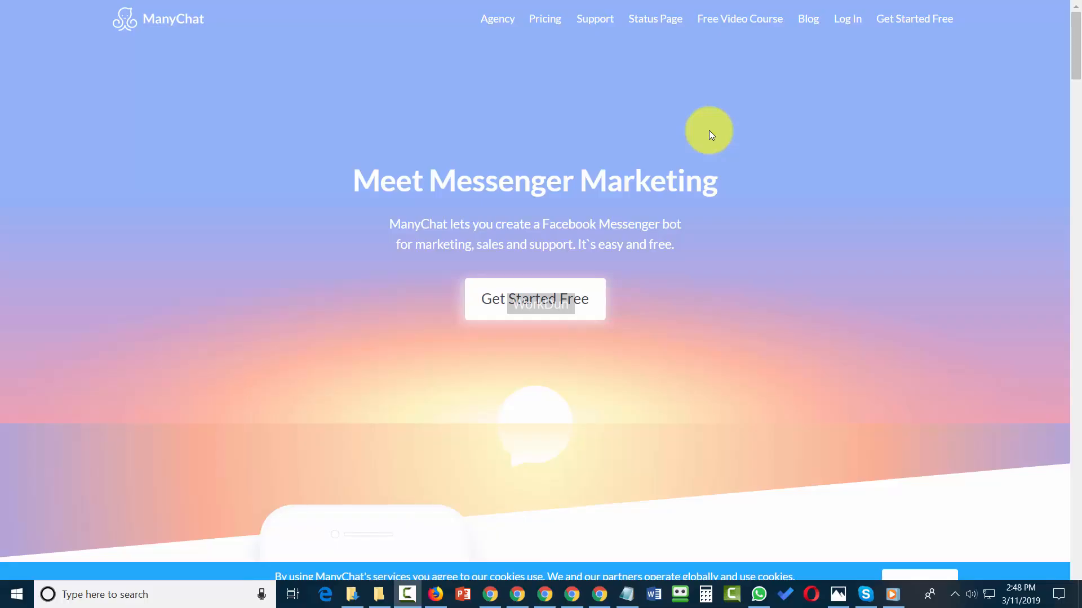
Step: Read through the ManyChat homepage's feature sections and the ManyChat blog's article overview
scroll(709, 130, "down", 8)
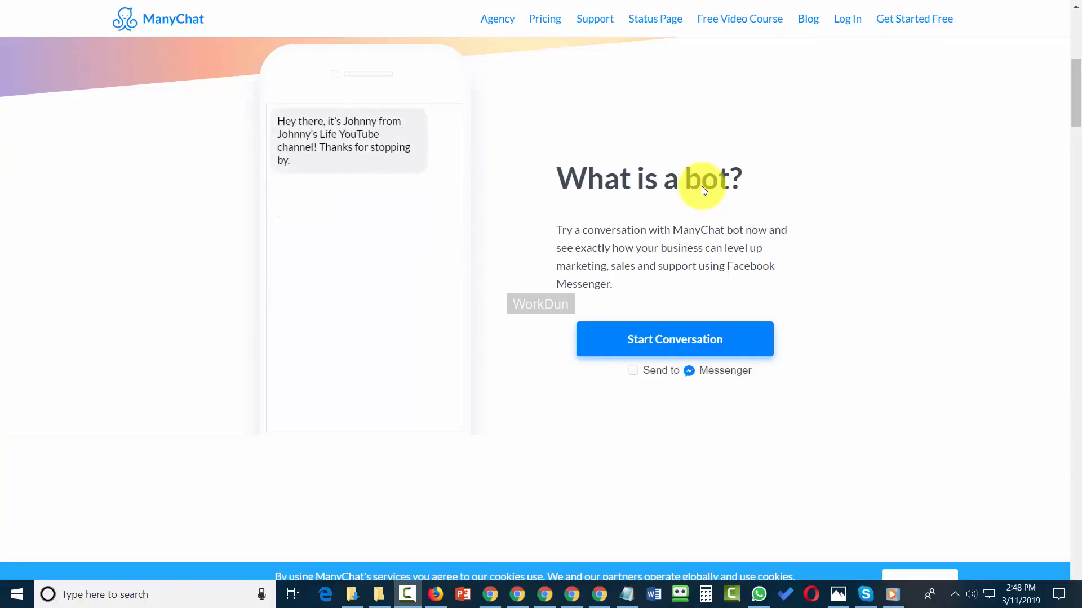
scroll(705, 191, "down", 8)
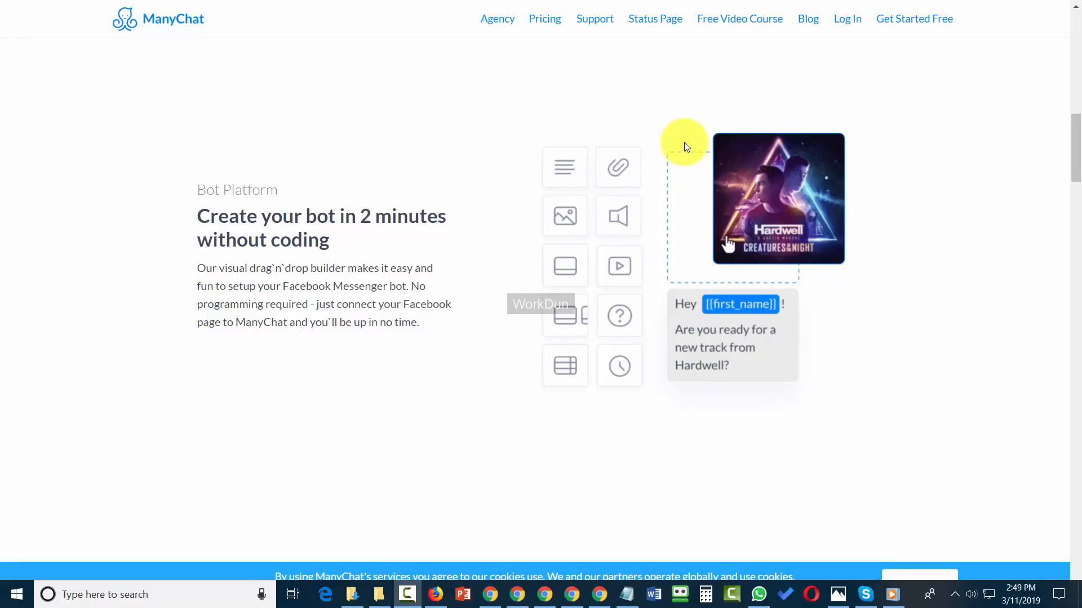
scroll(717, 144, "down", 8)
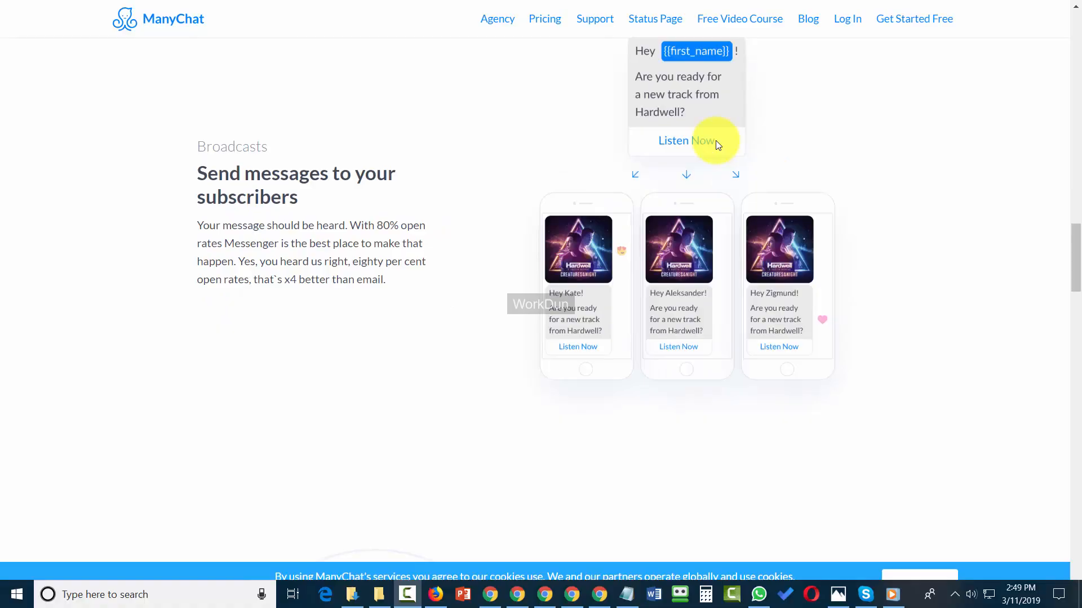
scroll(717, 145, "down", 8)
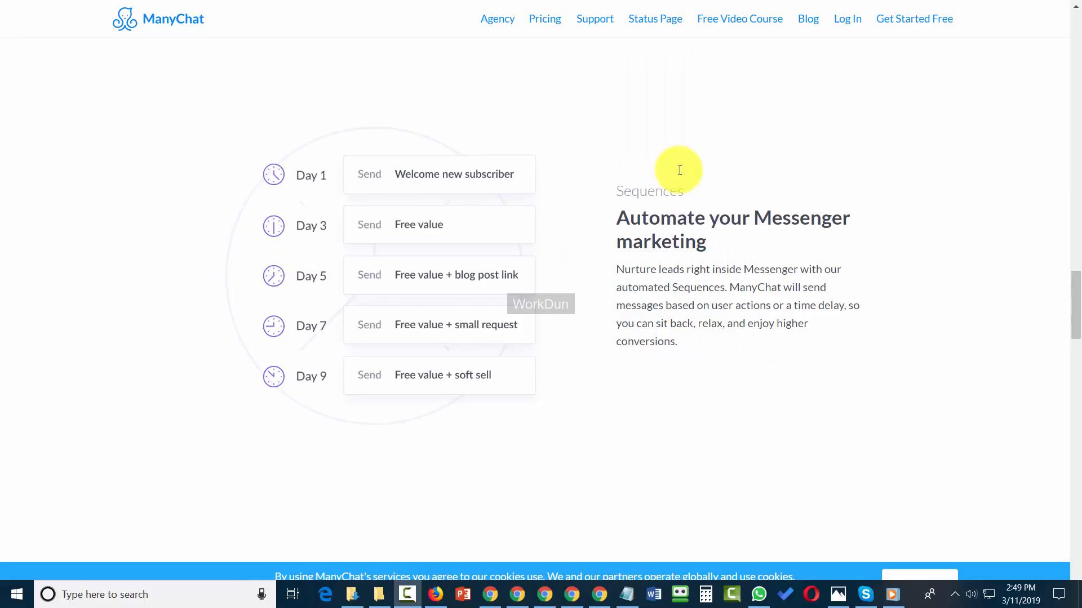
scroll(680, 170, "down", 8)
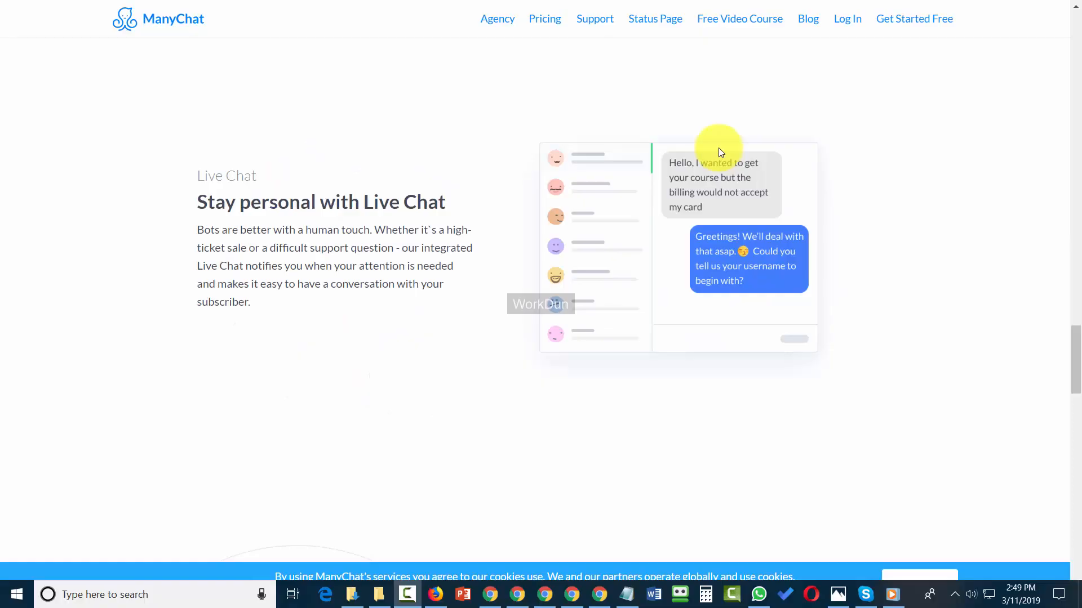
scroll(718, 149, "down", 8)
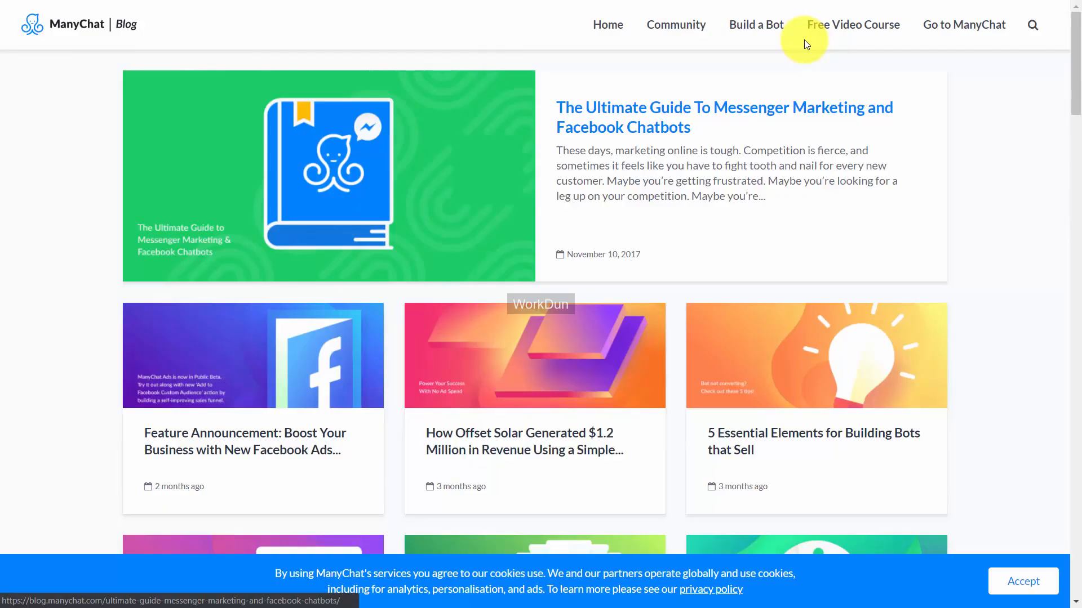
left_click(601, 134)
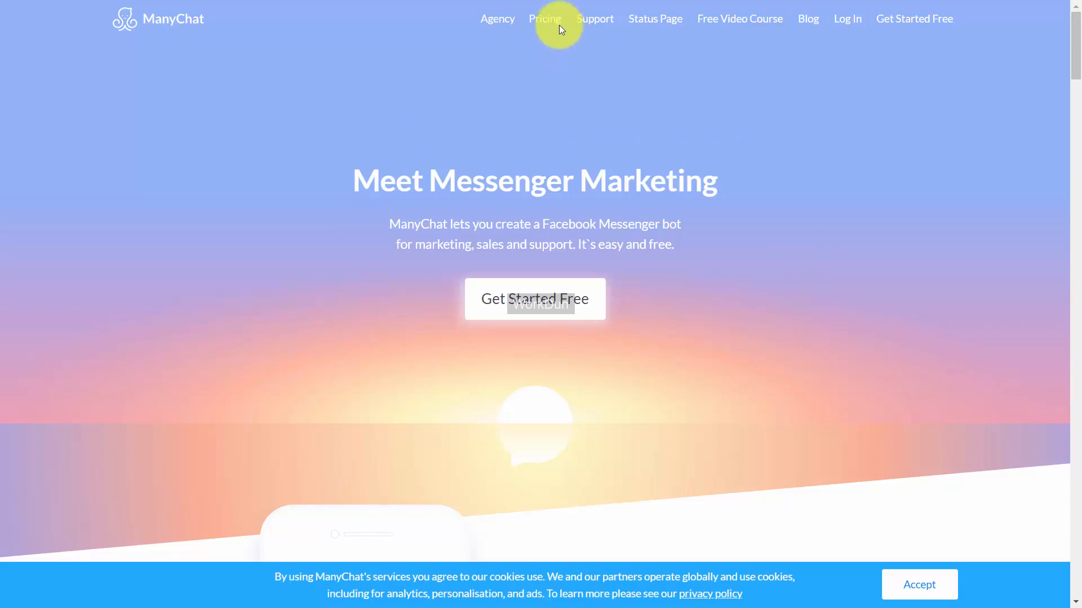
Step: Compare the features of the Free and PRO plans on the ManyChat pricing page, including the explanation of Payments
left_click(543, 23)
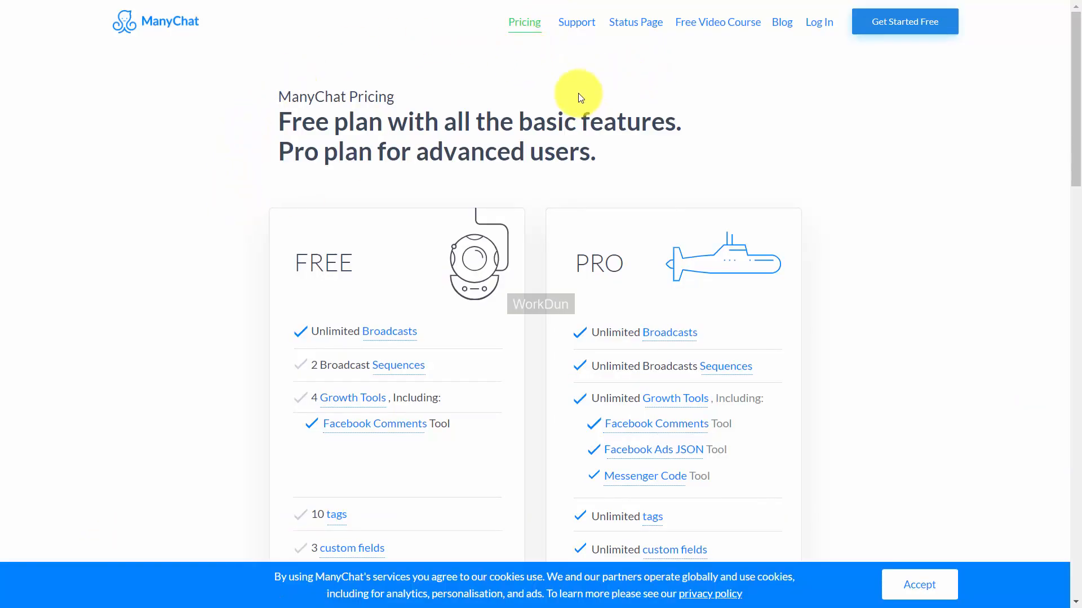
scroll(579, 94, "down", 3)
scroll(571, 96, "up", 2)
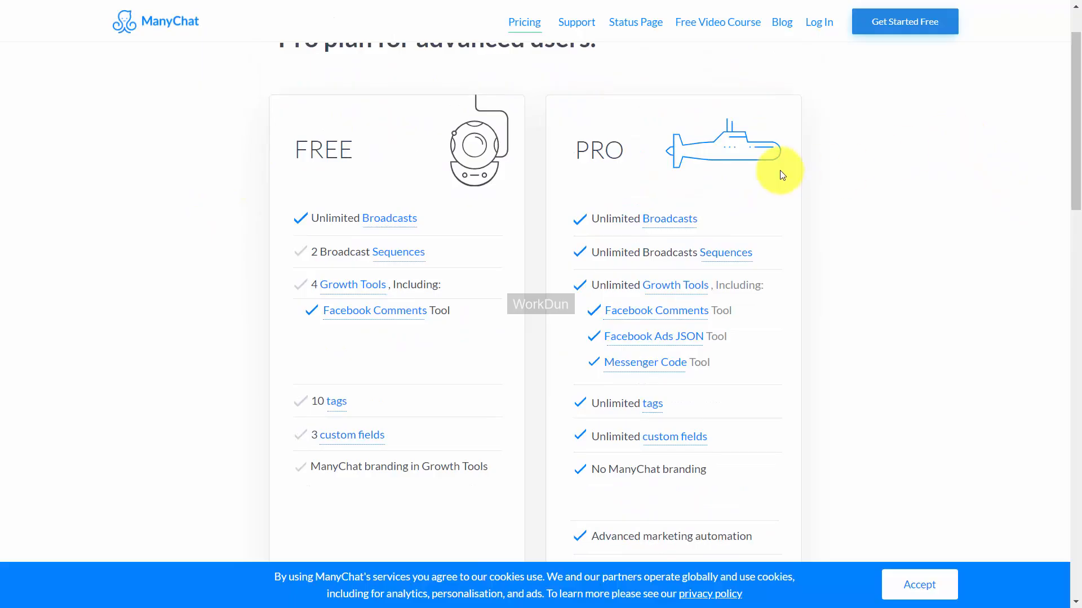
scroll(777, 168, "down", 1)
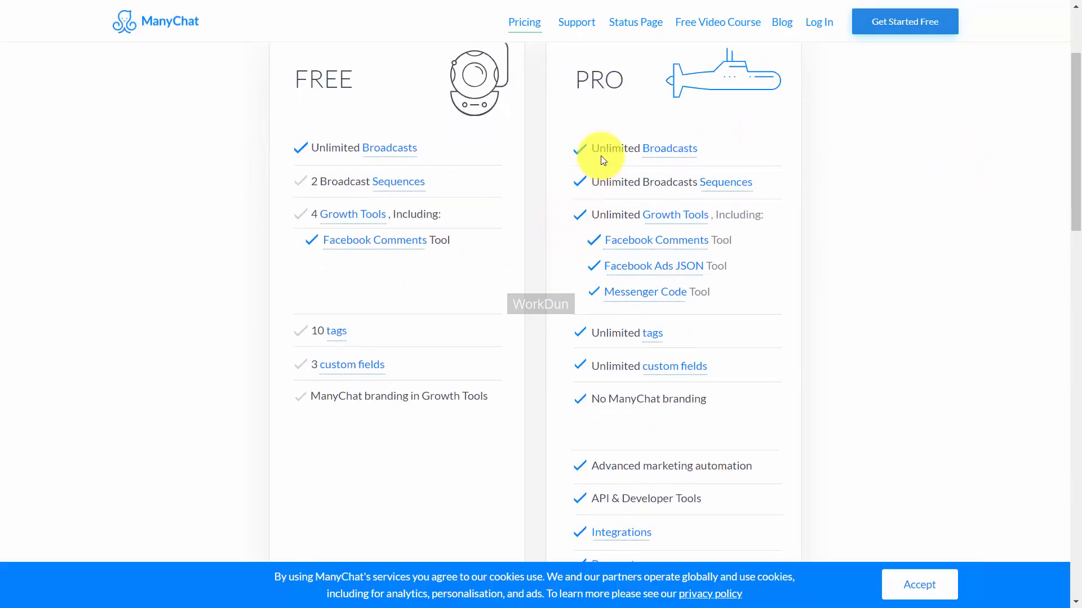
scroll(602, 160, "down", 1)
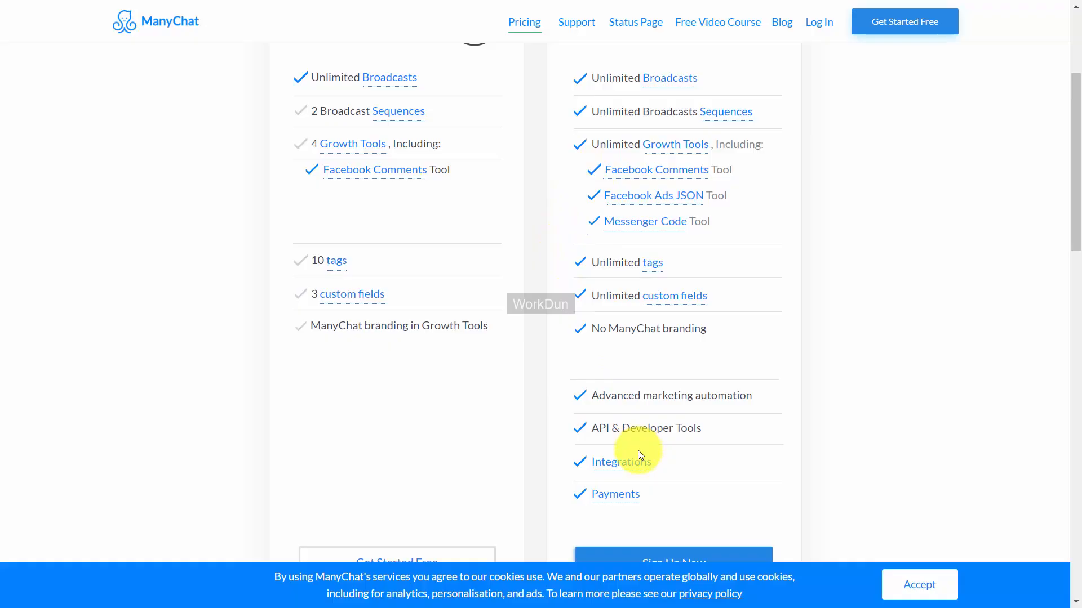
scroll(637, 451, "down", 1)
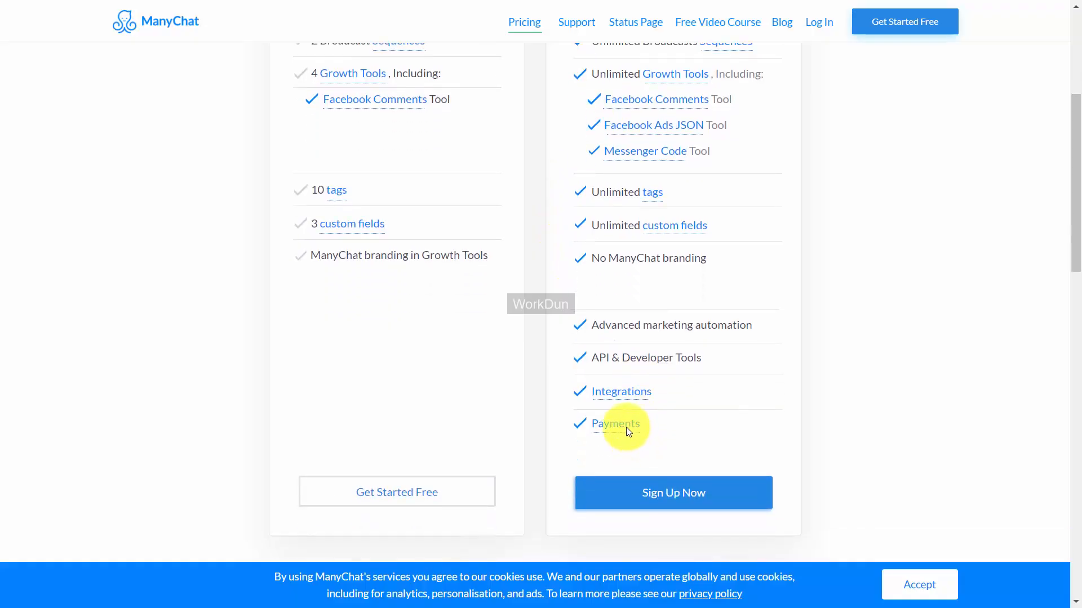
mouse_move(624, 428)
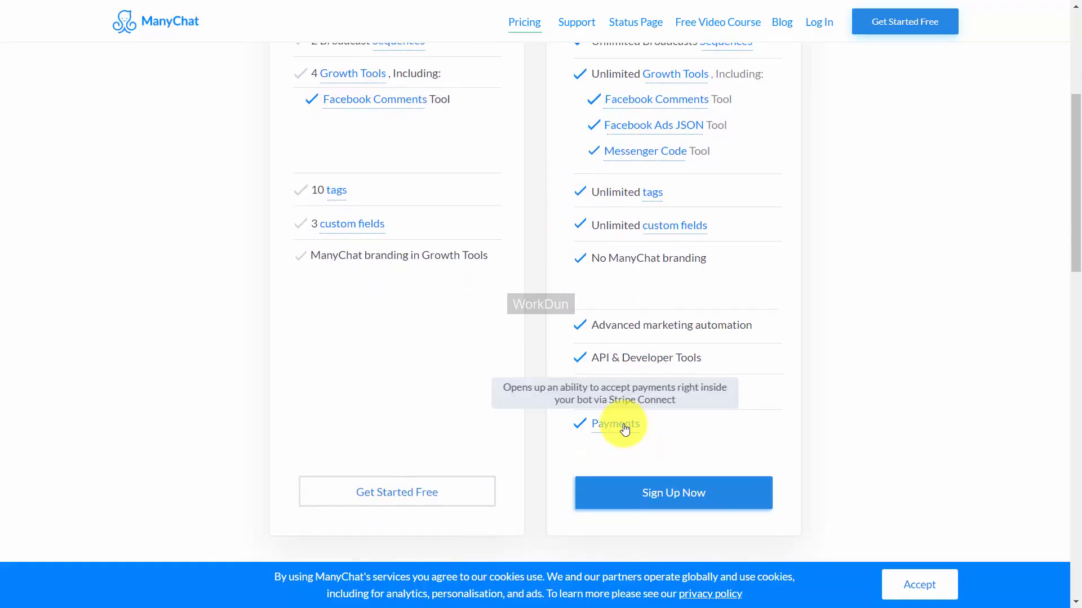
Step: Examine the PRO subscriber tiers and calculate the monthly cost per subscriber for the 25,000-subscriber tier
scroll(1025, 260, "down", 8)
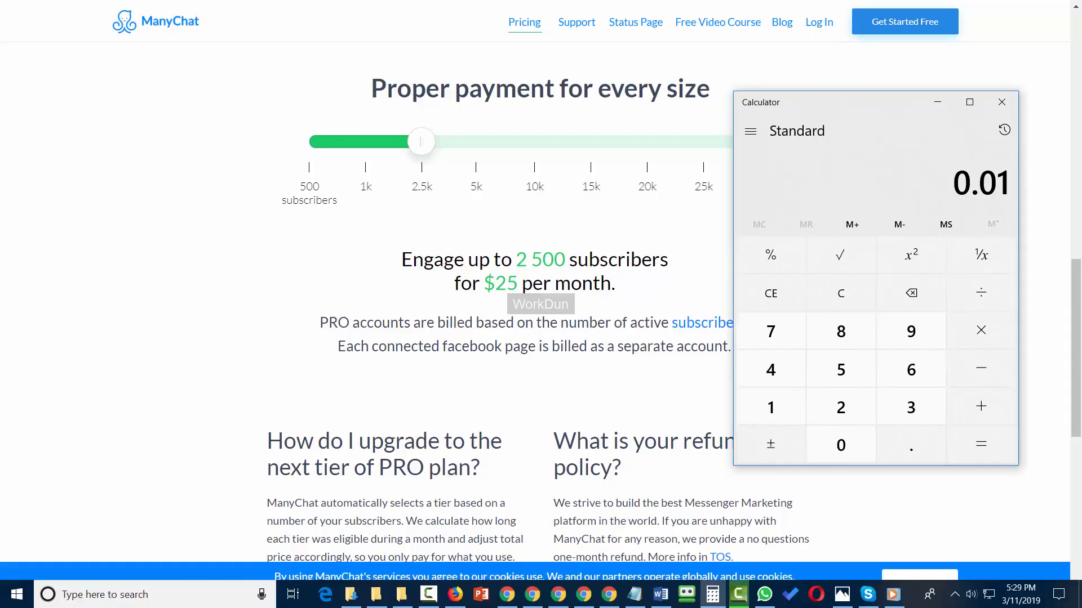
left_click(979, 437)
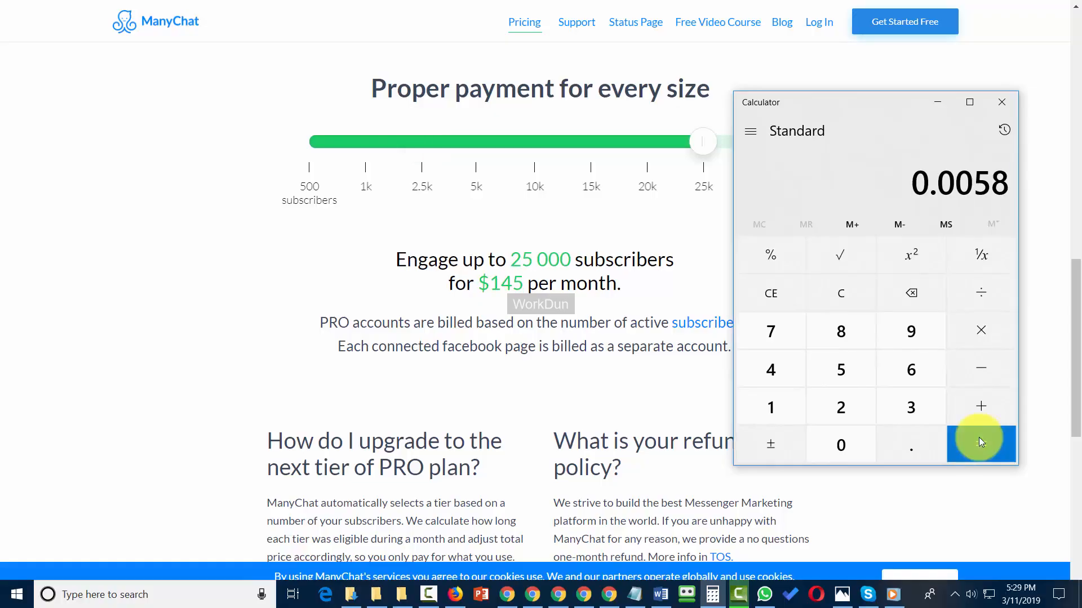
left_click(224, 411)
scroll(224, 414, "down", 4)
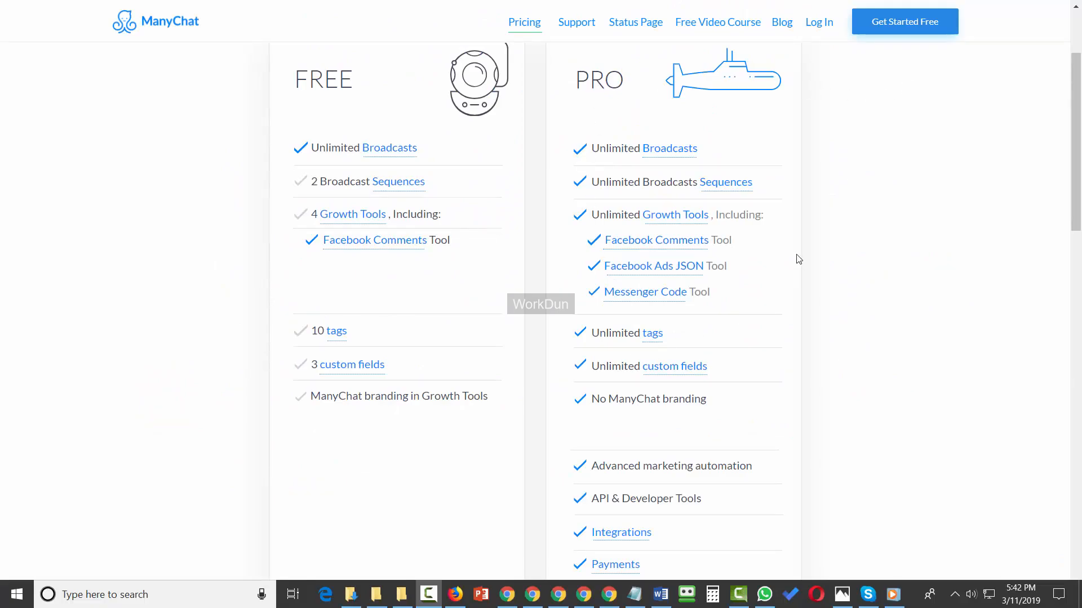
scroll(794, 263, "down", 1)
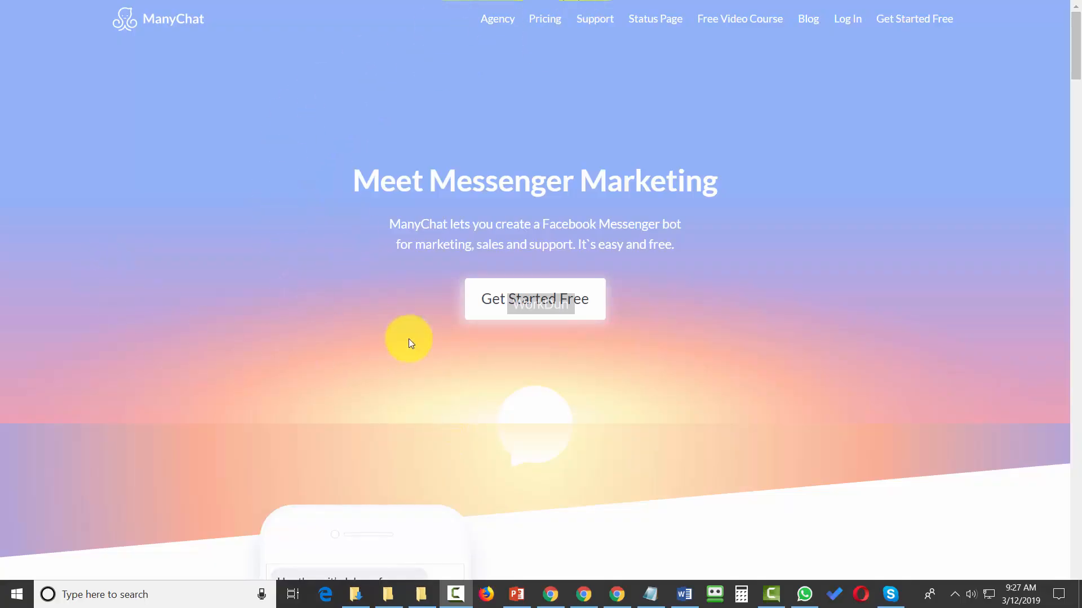
Step: Sign up for the free plan with the Facebook account, agreeing to the Terms of Service and granting the requested page permissions
left_click(498, 297)
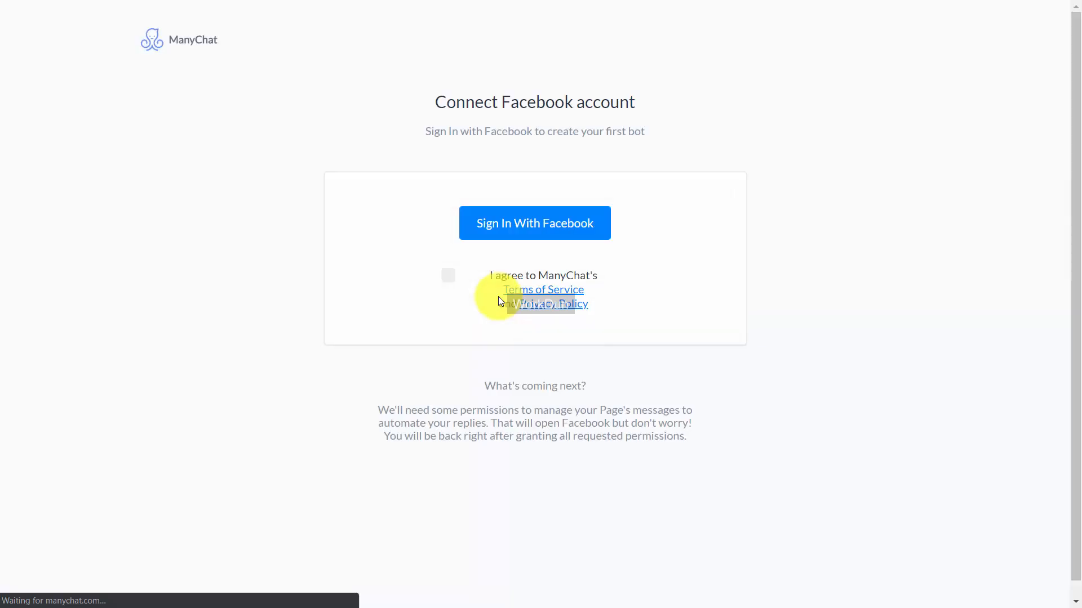
left_click(451, 276)
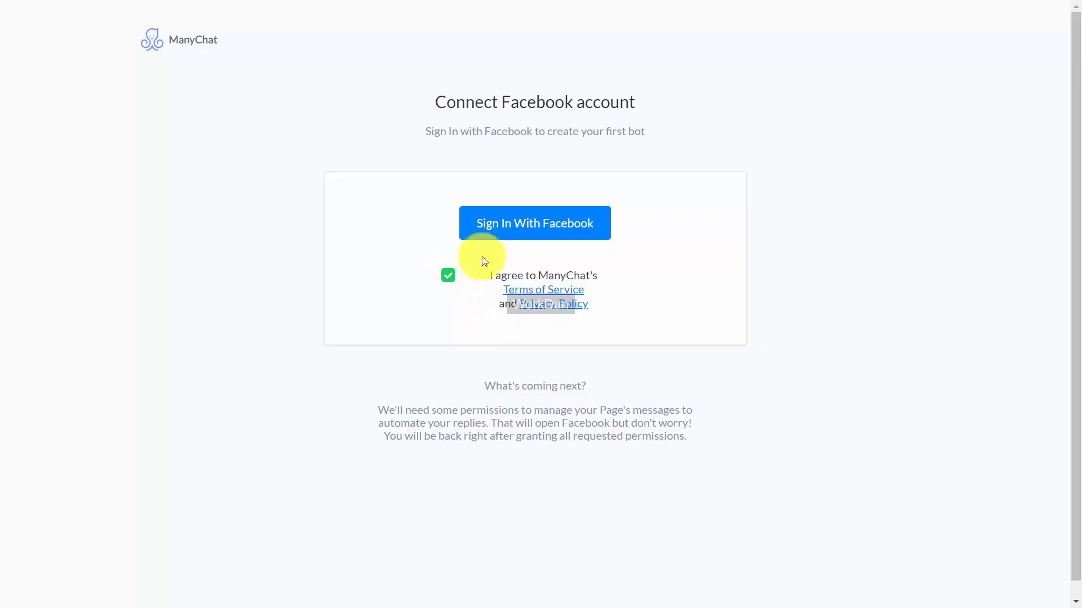
left_click(511, 228)
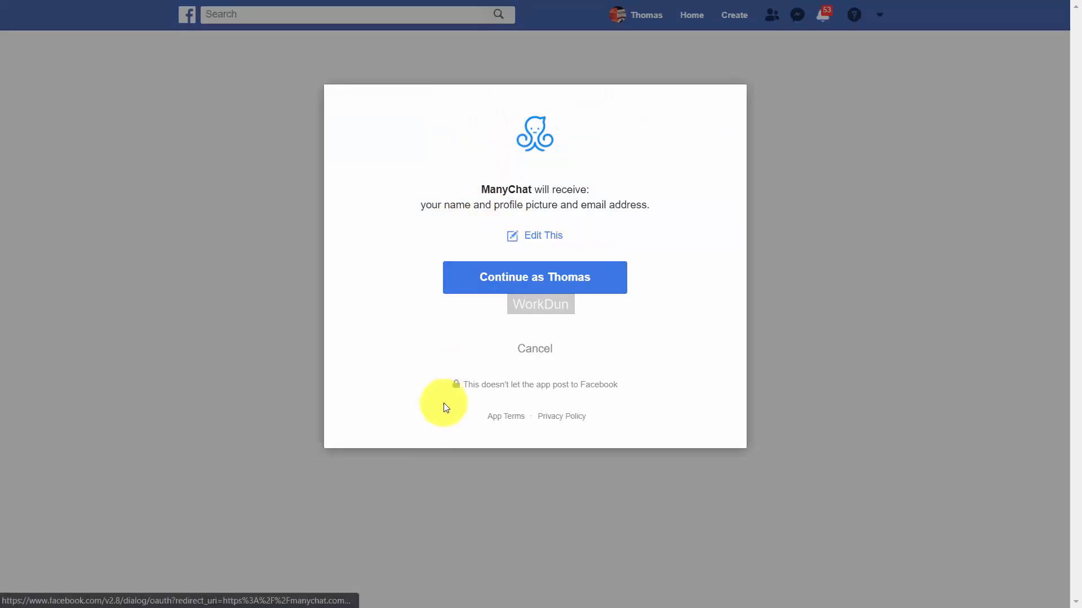
left_click(520, 280)
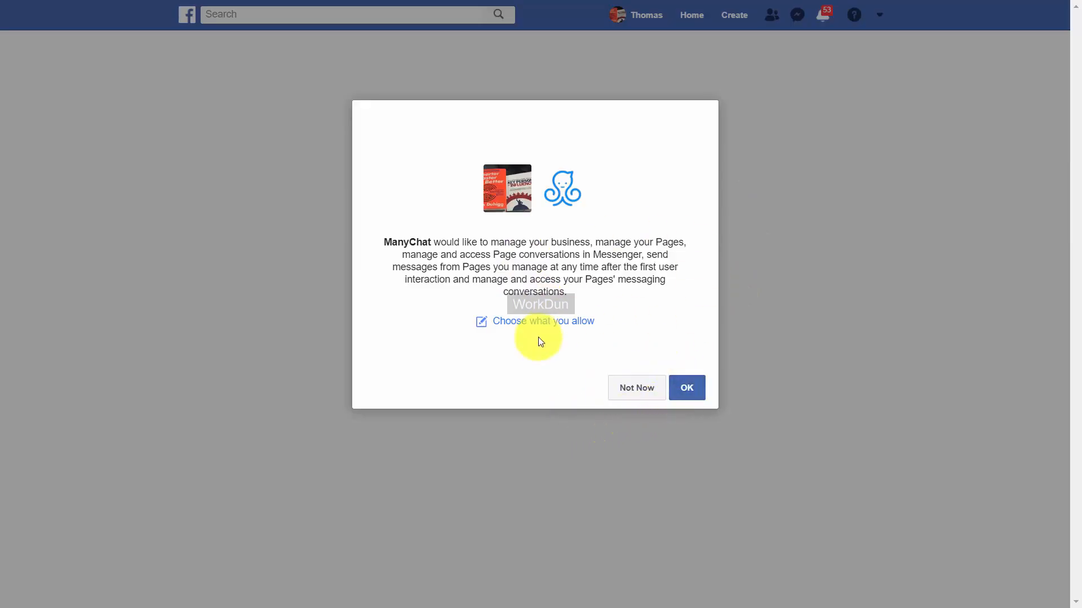
left_click(639, 376)
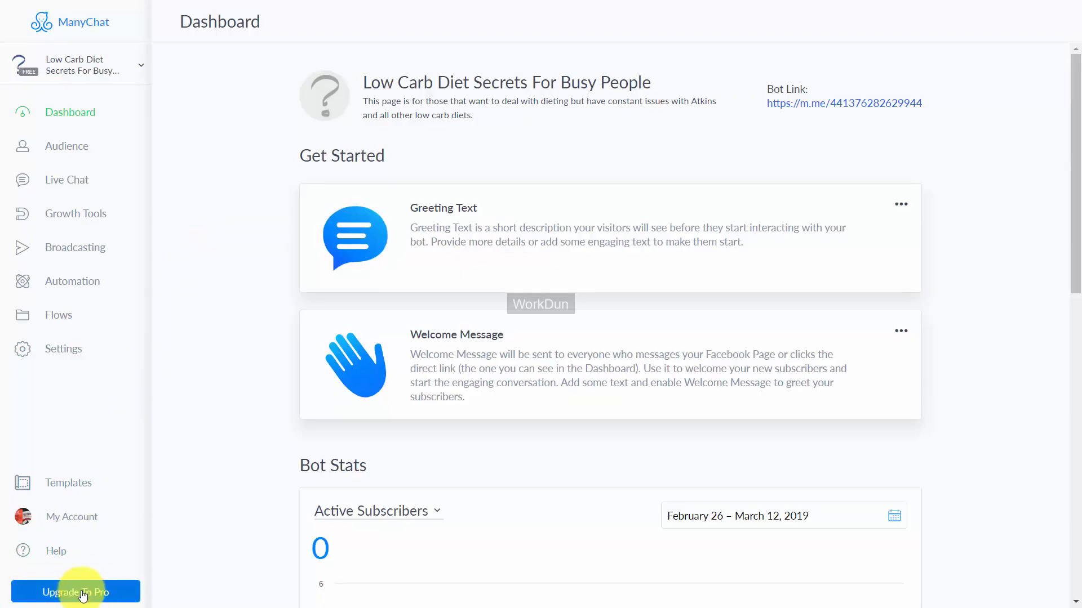
Step: Start the Pro upgrade for the Low Carb Diet Secrets For Busy People page
left_click(59, 592)
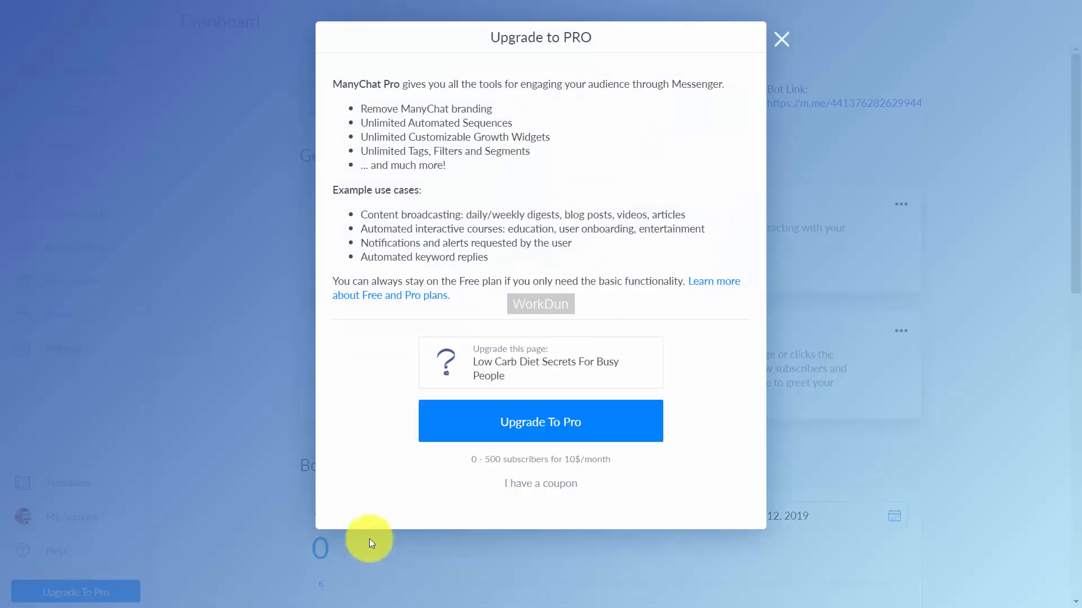
left_click(536, 431)
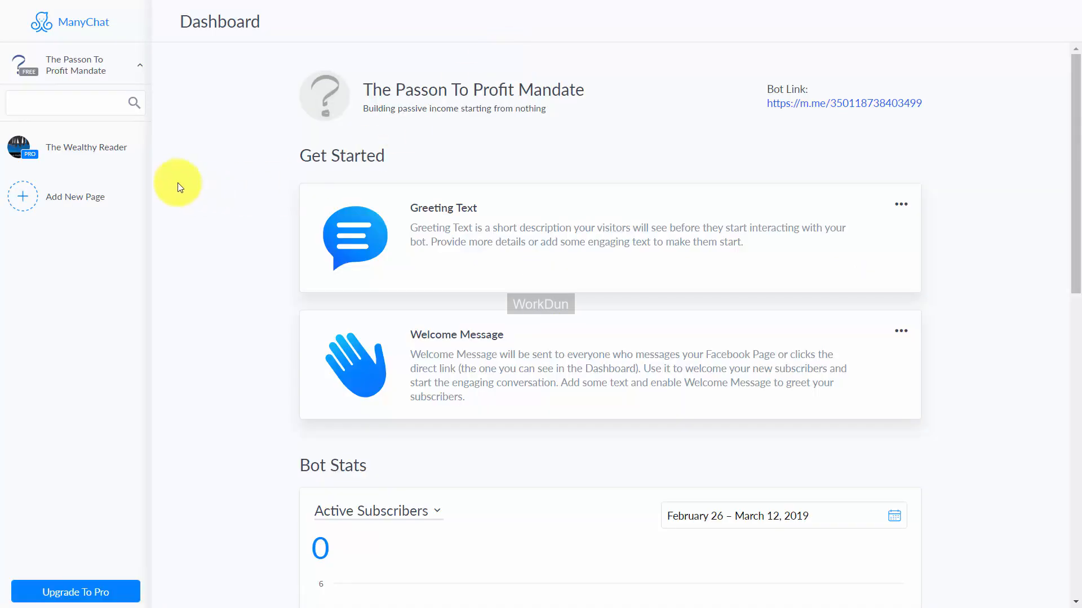
Step: For The Wealthy Reader page, set and save the bot's greeting text as "Welcome to the Wealthy Reader. Readers are Leaders."
left_click(75, 148)
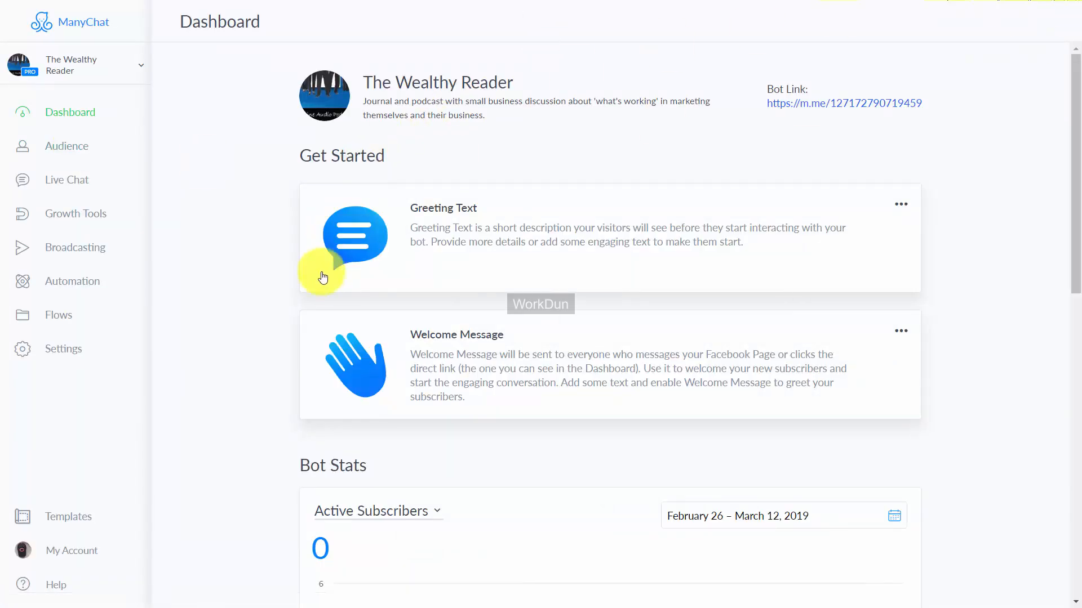
left_click(70, 350)
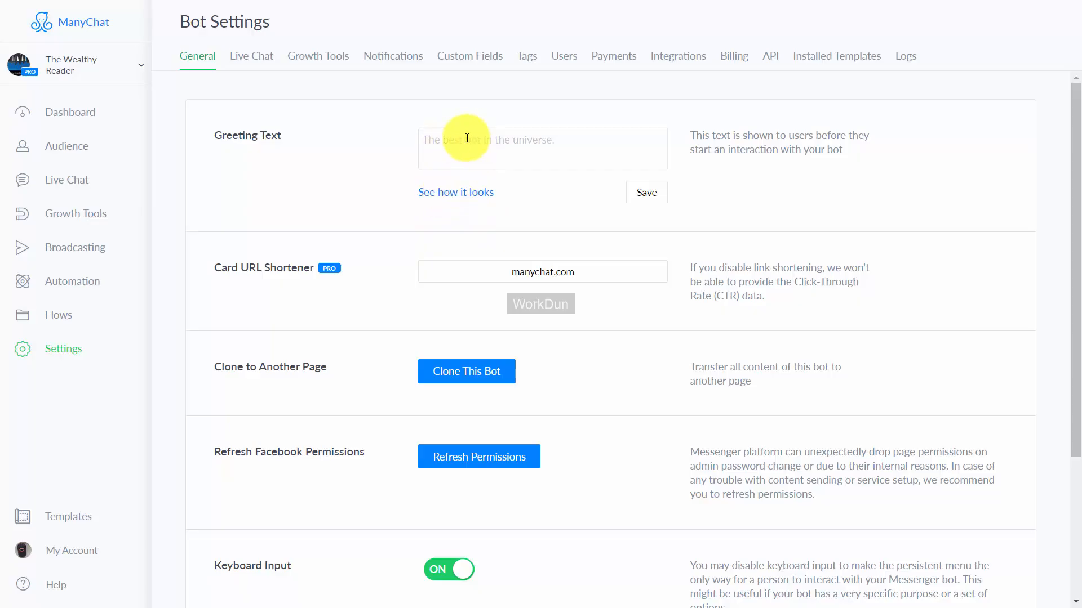
left_click(453, 151)
type("Welcome to the Wealthy Reader.  Readers are Leaders.")
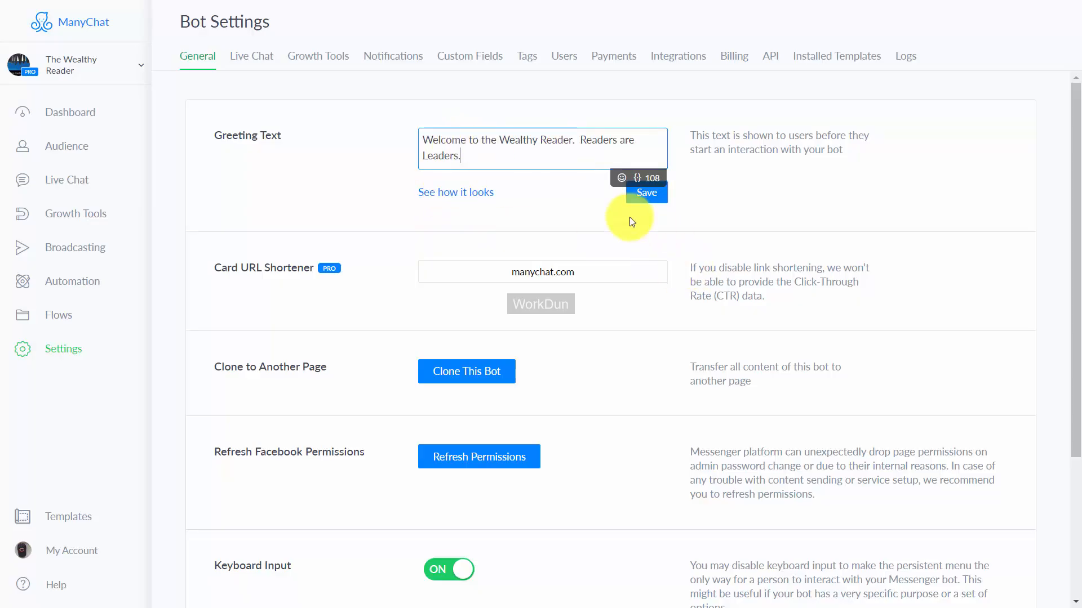
left_click(644, 194)
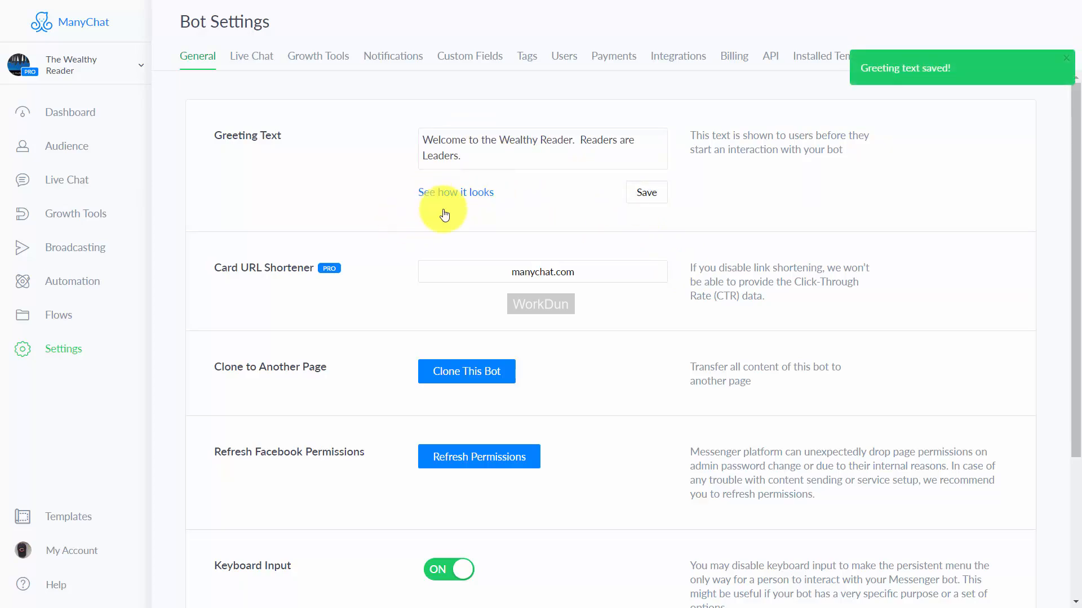
Step: Preview the saved greeting text and review the remaining general bot settings
left_click(445, 193)
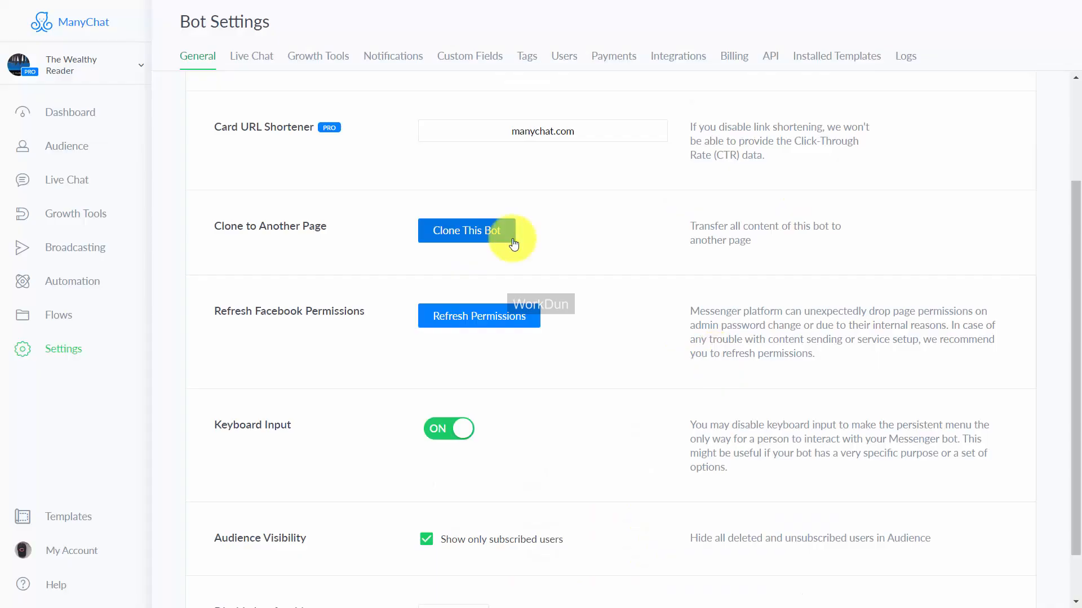
scroll(607, 277, "down", 1)
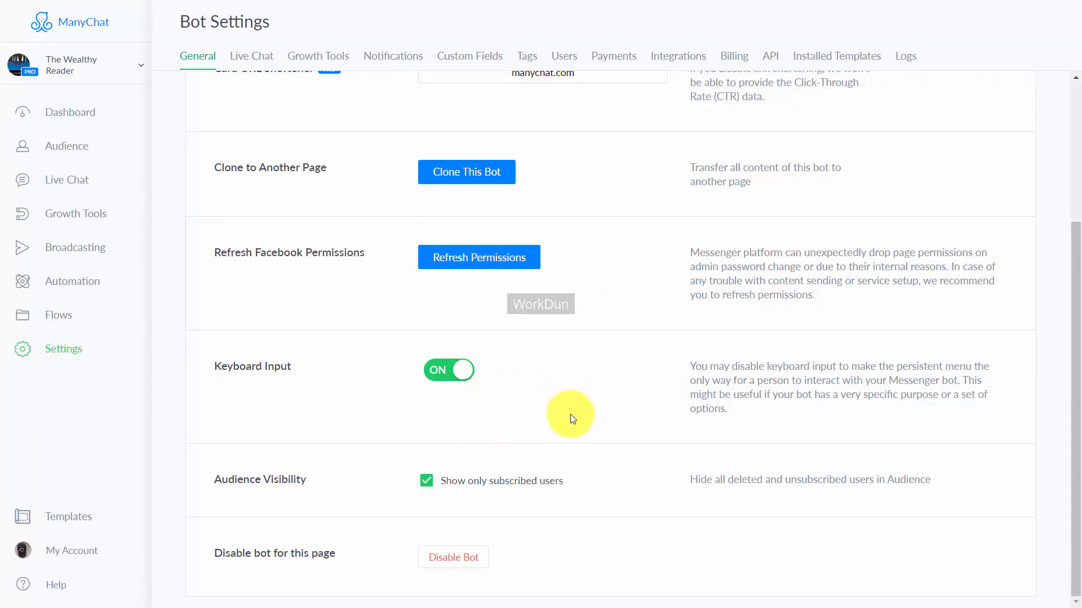
scroll(571, 416, "up", 4)
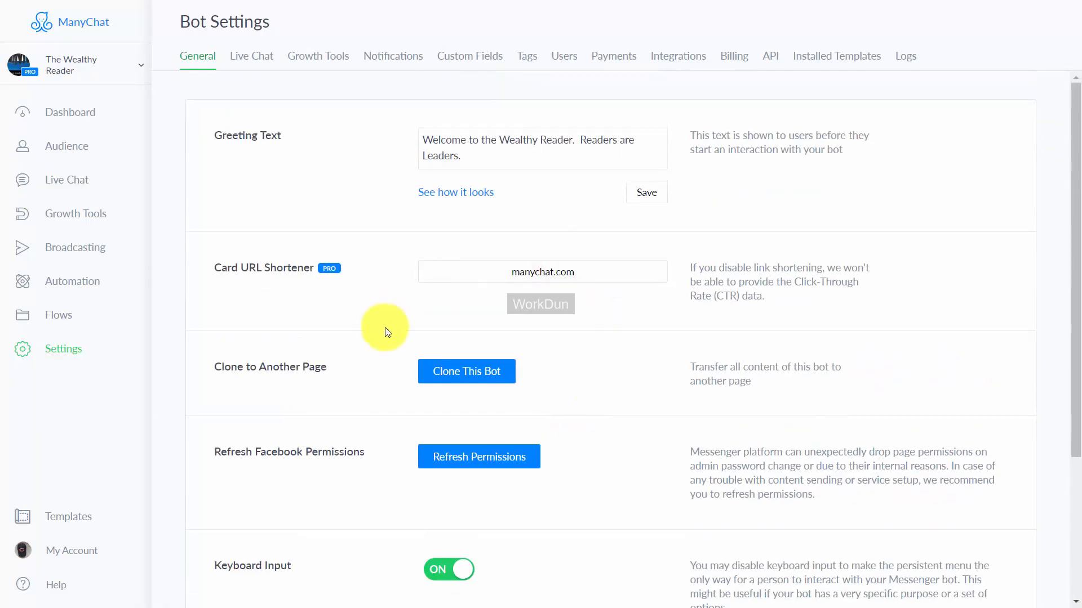
Step: Set the Live Chat behavior so that conversations should be opened explicitly, and turn off in-app sound alerts
left_click(251, 55)
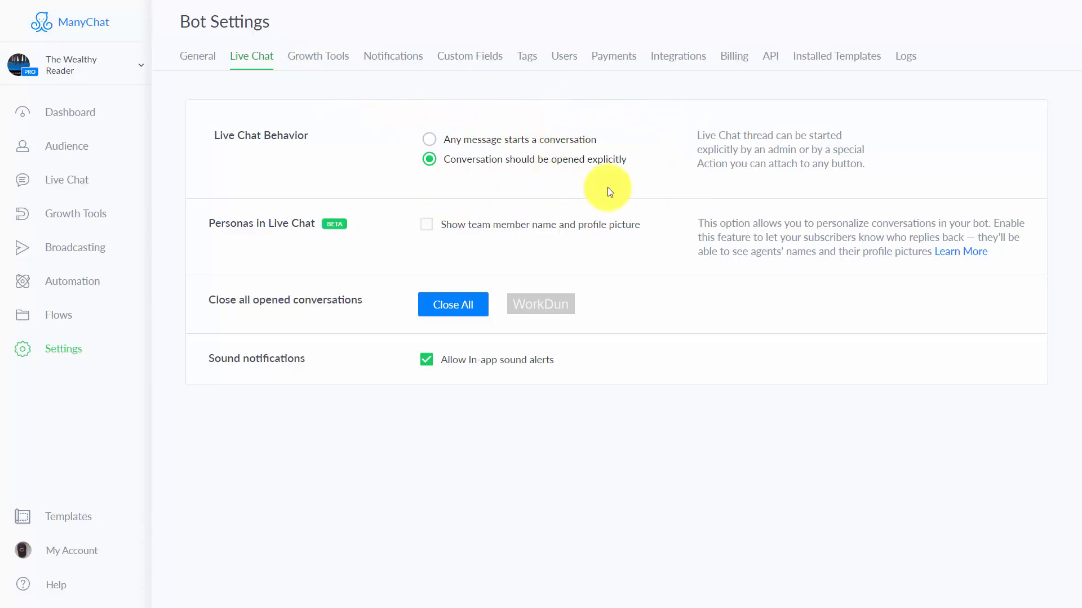
left_click(431, 138)
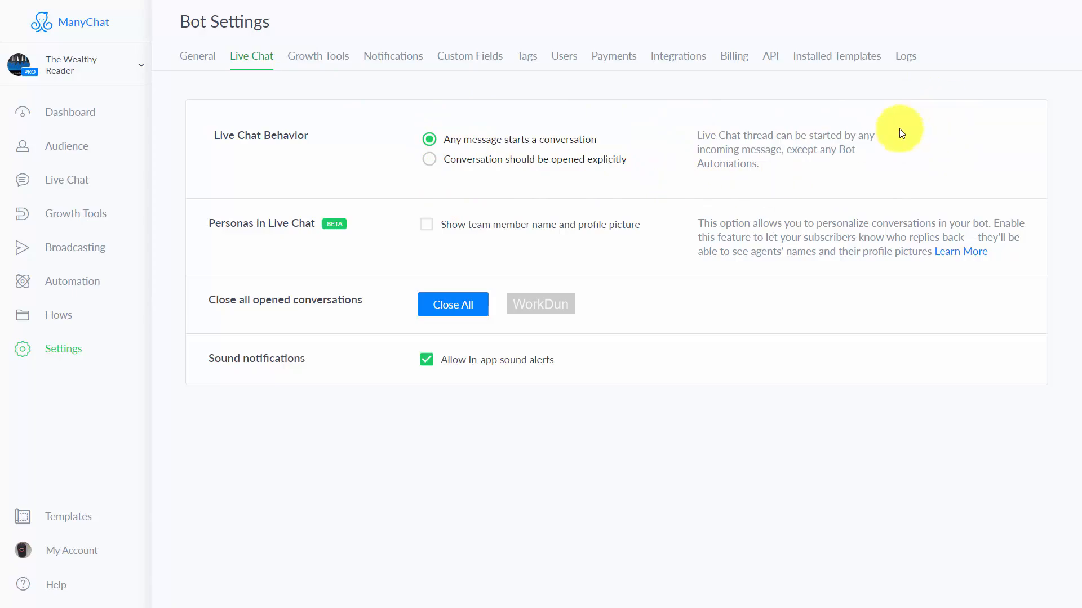
left_click(432, 160)
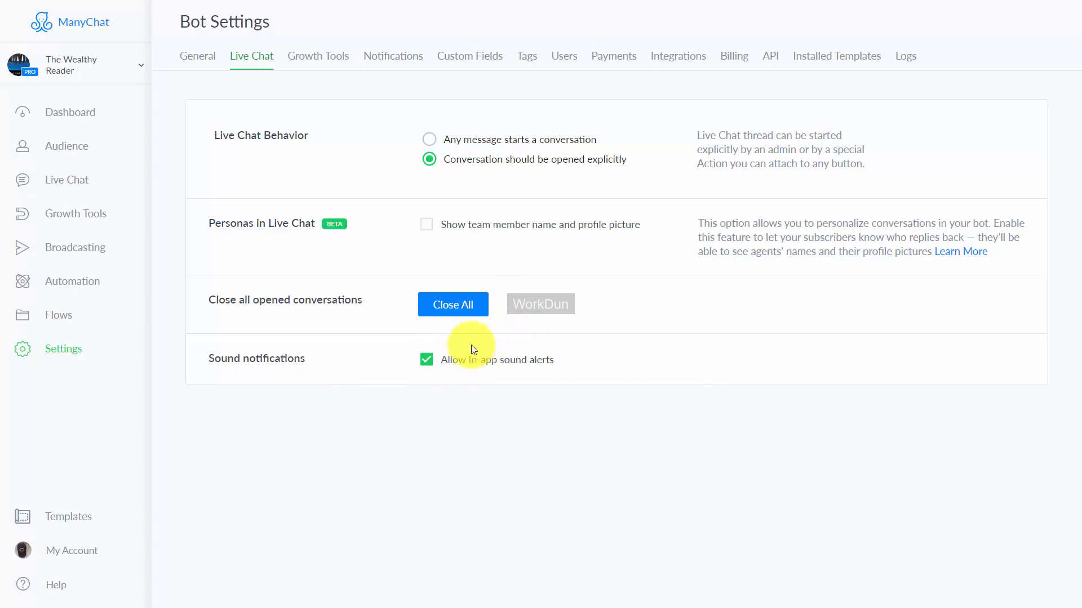
left_click(427, 360)
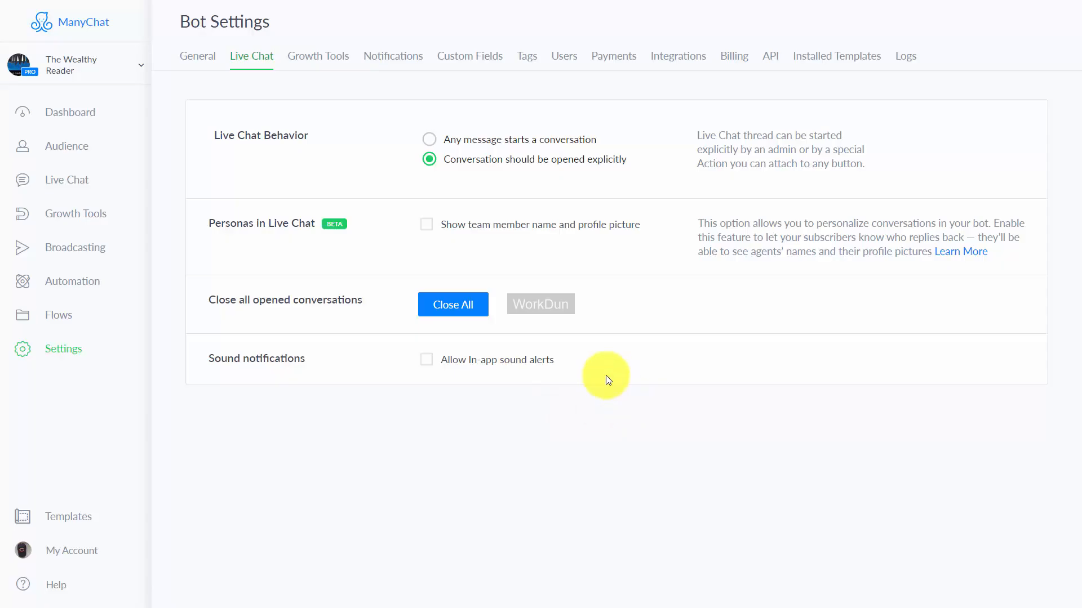
Step: Disable ManyChat branding for The Wealthy Reader's widgets and landing pages in the Growth Tools settings
left_click(338, 58)
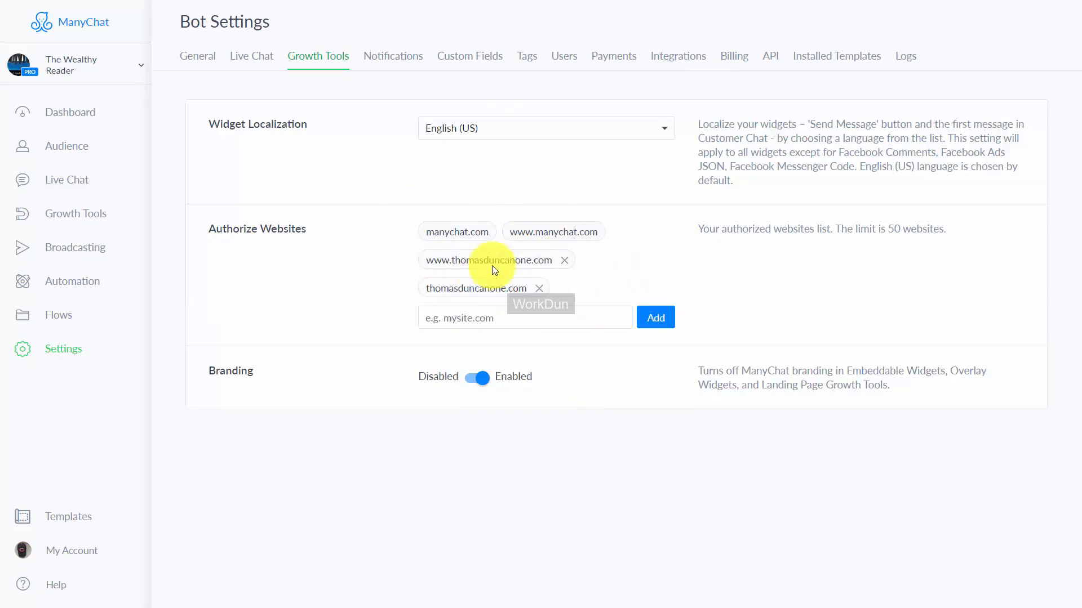
left_click(473, 379)
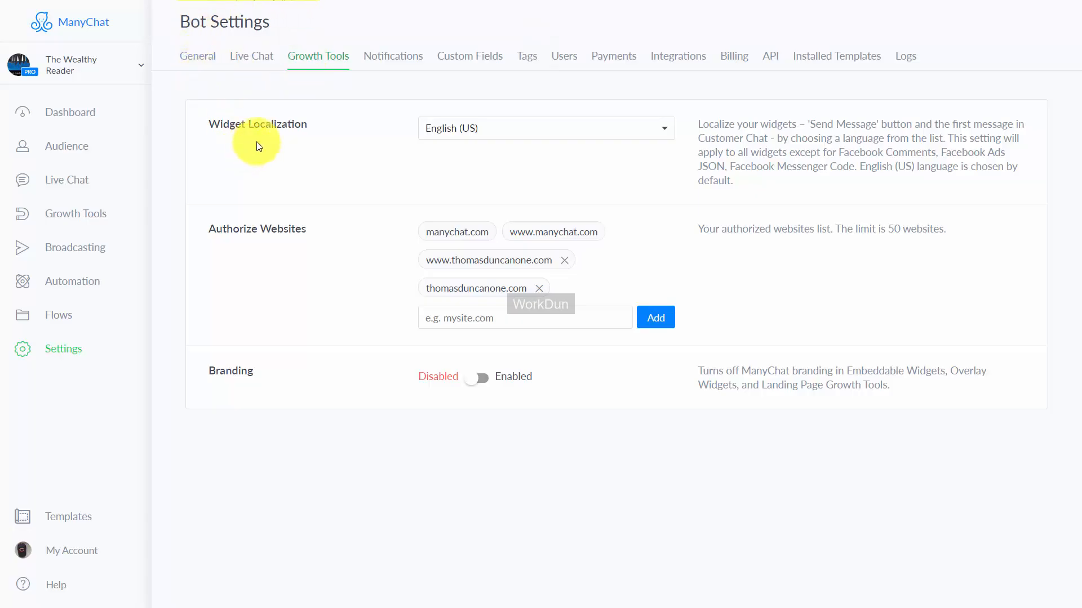
Step: Review the bot's notification settings and subscribe to Messenger notifications
left_click(393, 59)
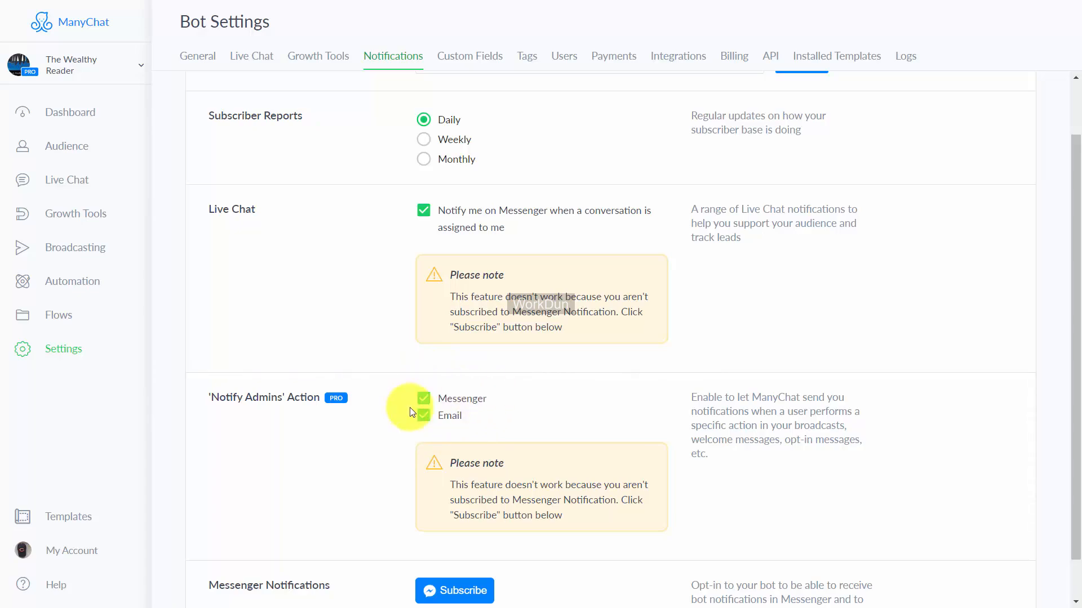
scroll(319, 435, "down", 1)
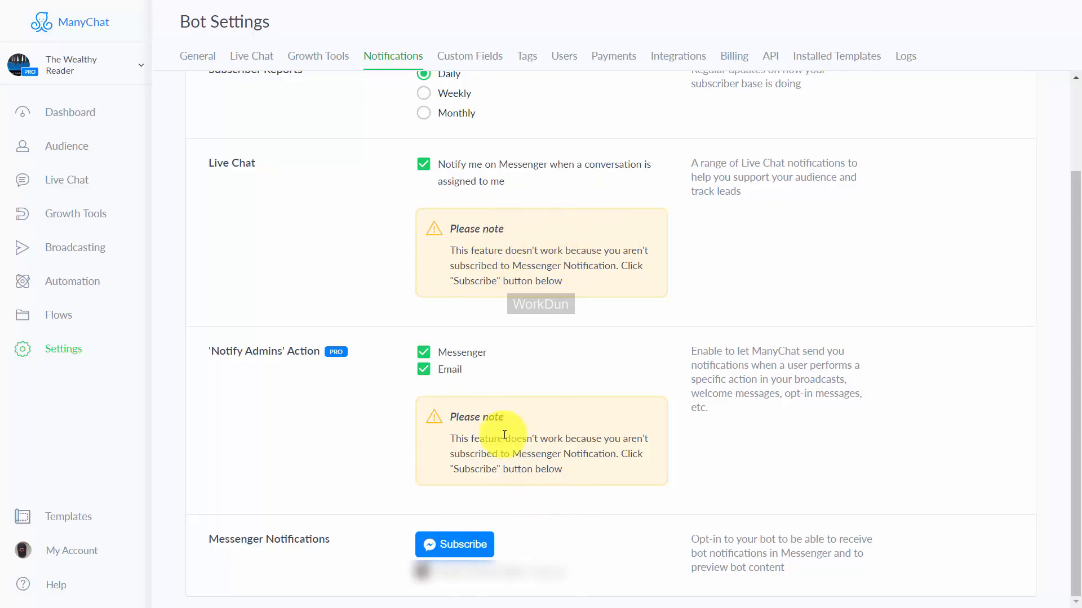
left_click(450, 550)
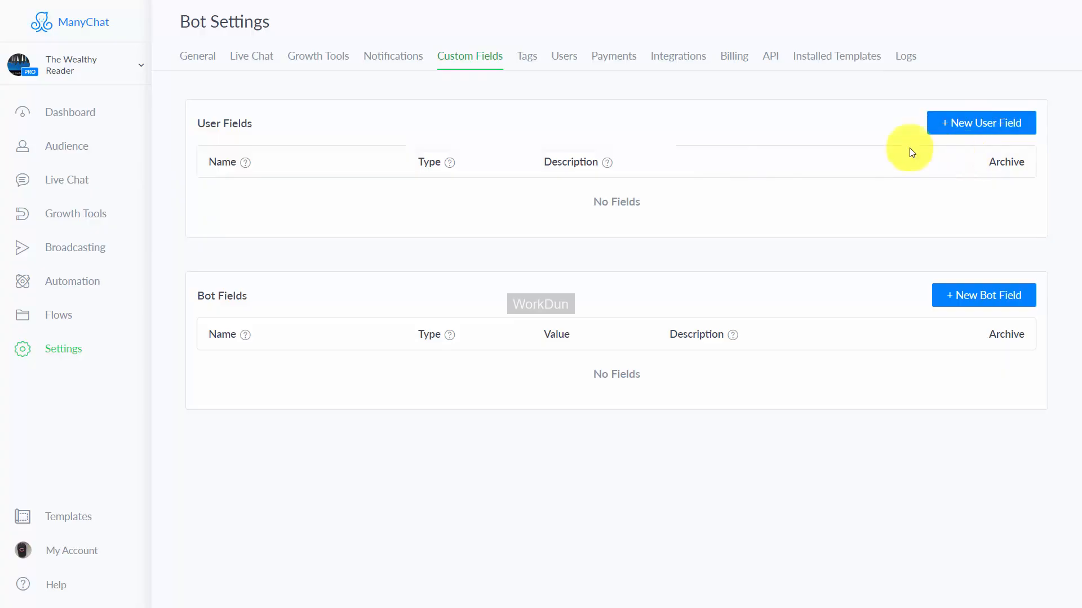
Step: Start adding or creating a Stripe account in the bot's payment settings
left_click(615, 70)
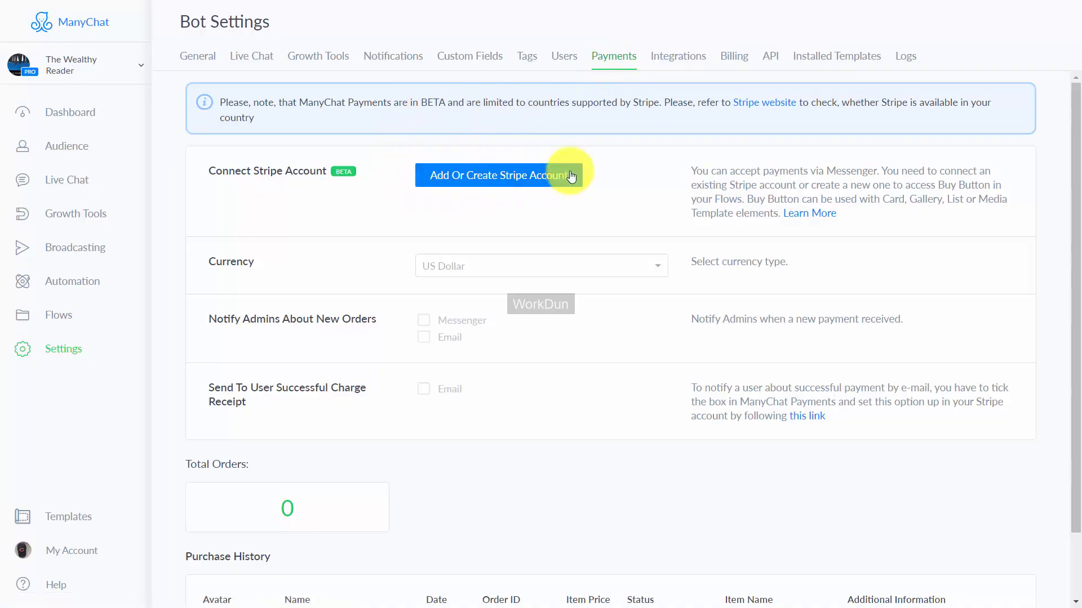
left_click(500, 179)
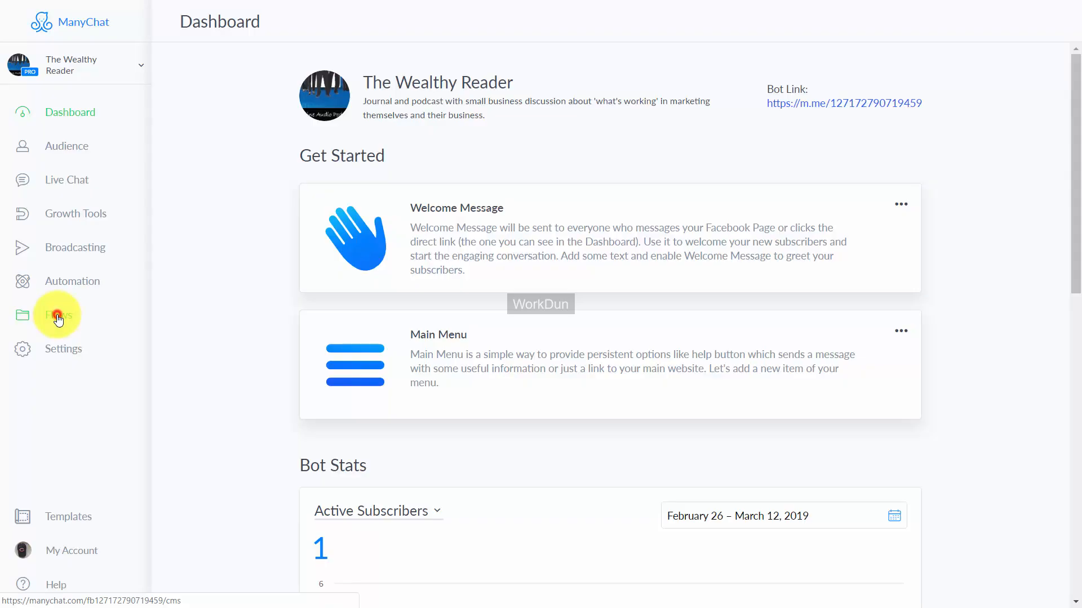
Step: Check the existing opt-in messages and create a new flow named "Get Access To Wealthy Reader Content"
left_click(58, 317)
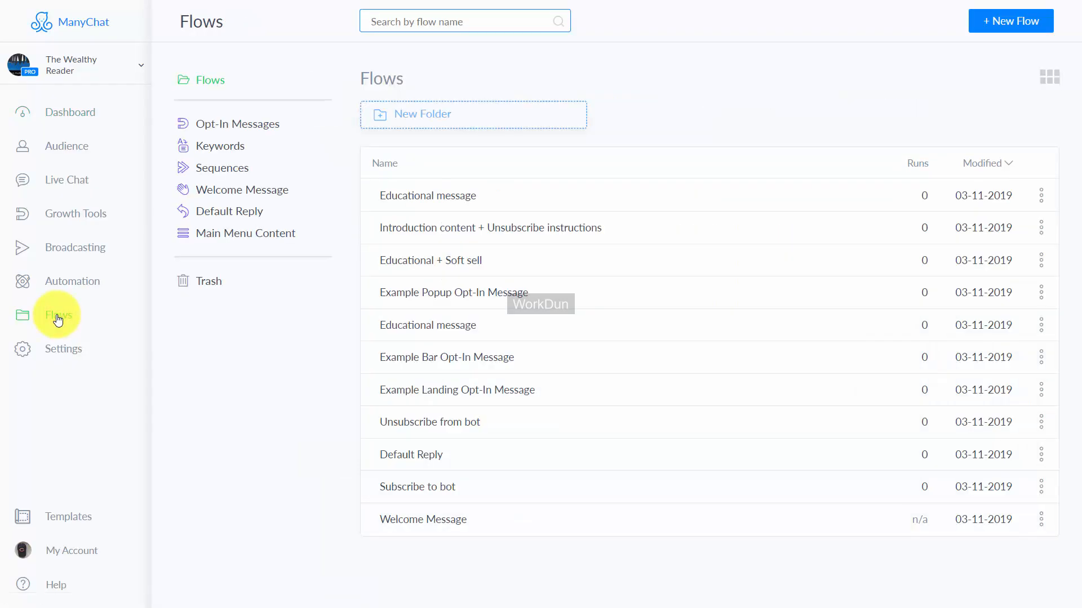
left_click(235, 125)
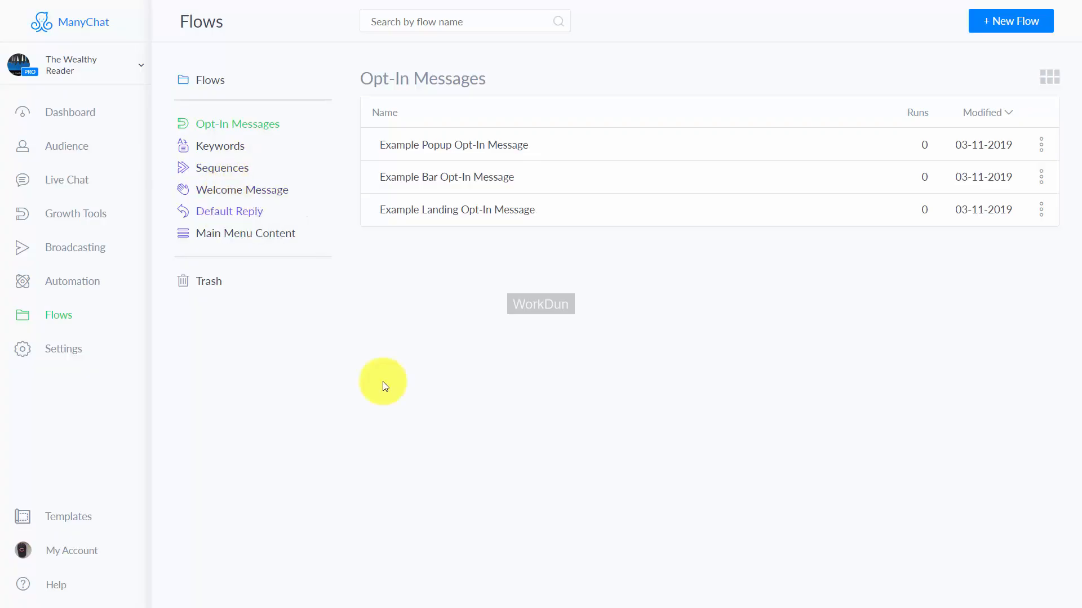
left_click(990, 23)
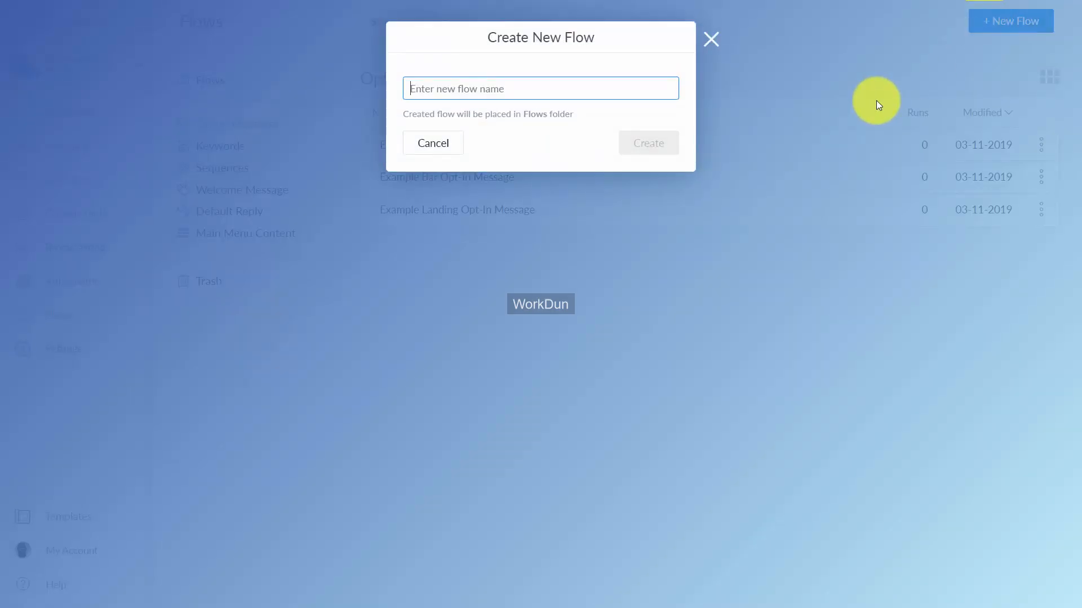
type("Get Access To Wealthy Reader Content")
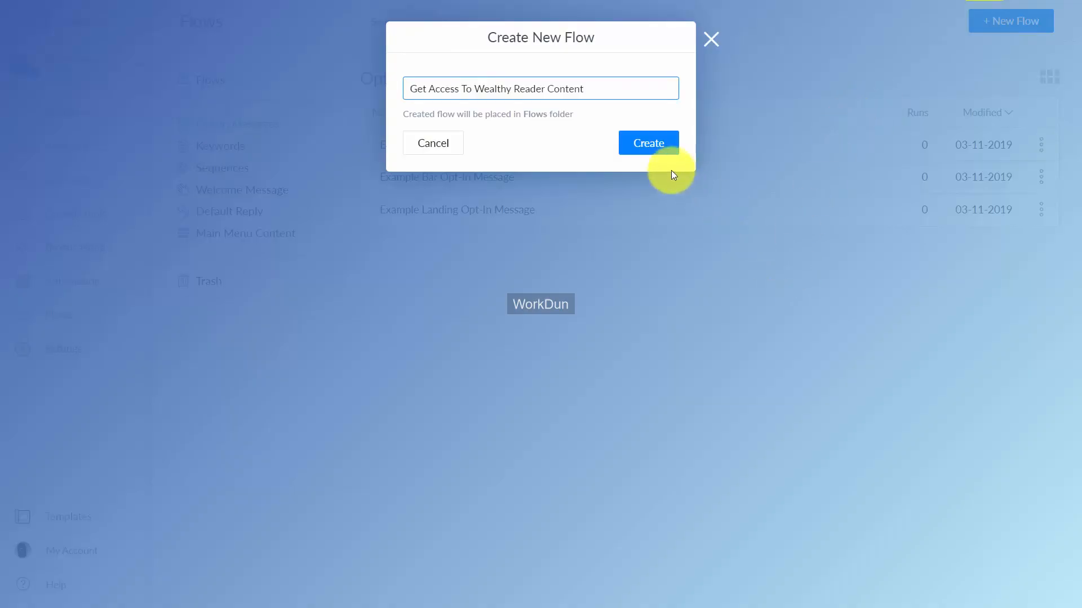
left_click(647, 143)
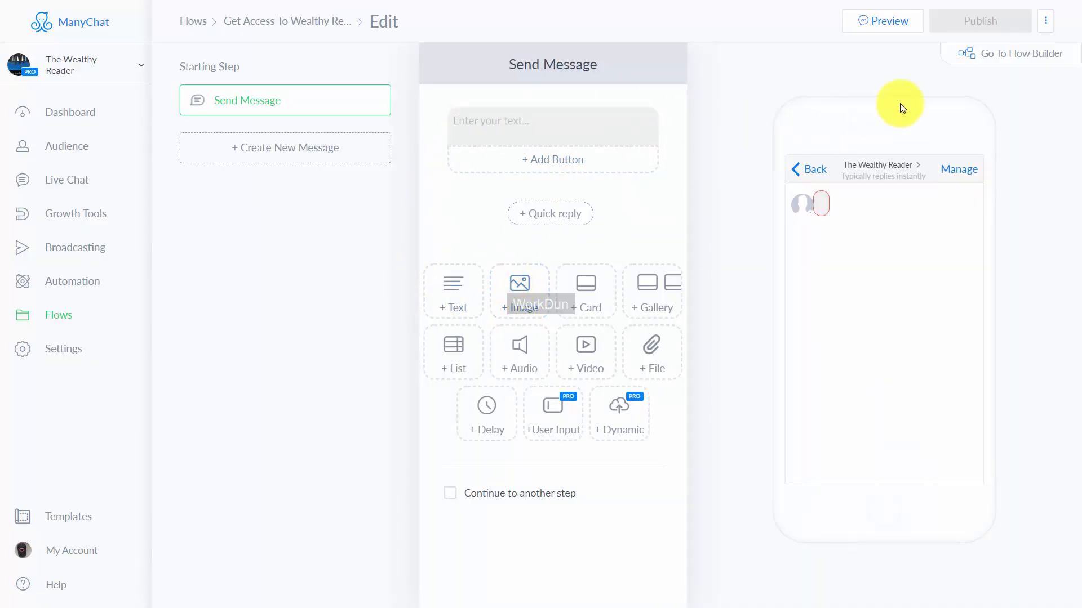
Step: Check the Flow Builder view, try adding text and image blocks in the Basic Builder, and delete every block of the message
left_click(988, 54)
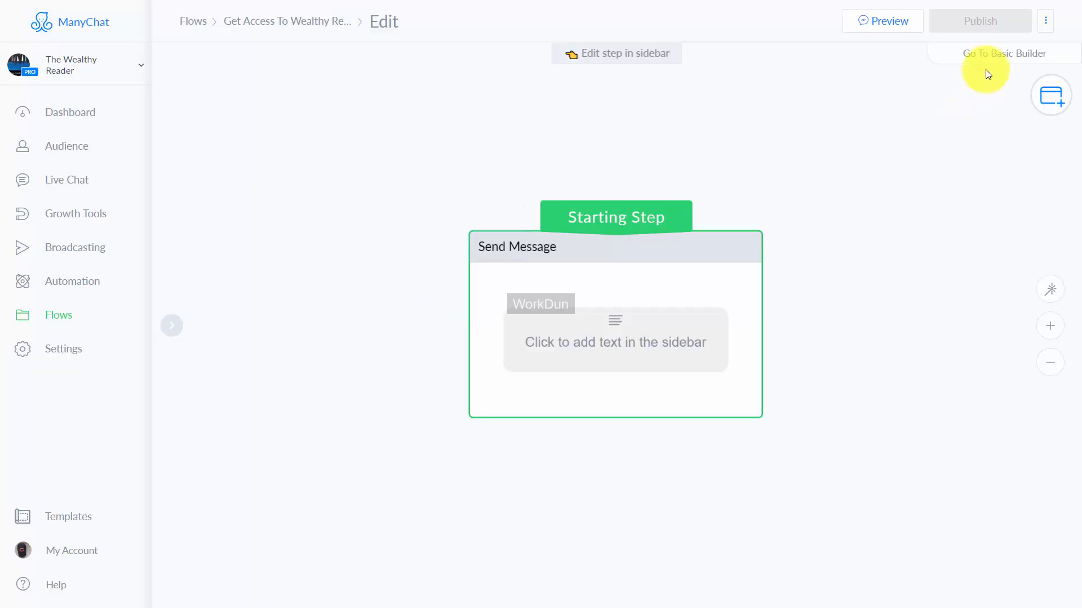
left_click(995, 56)
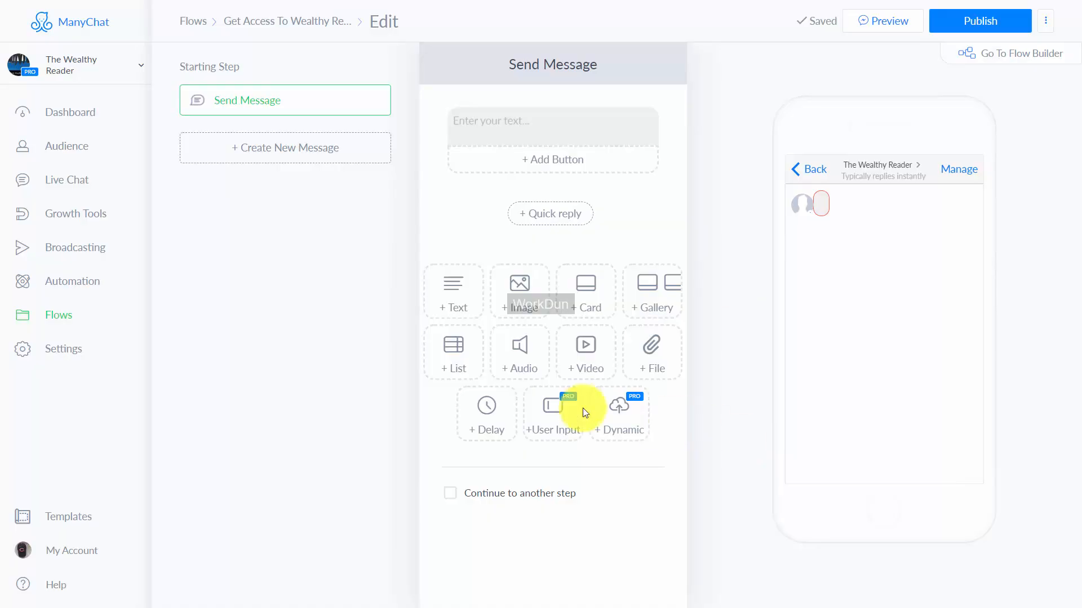
left_click(457, 296)
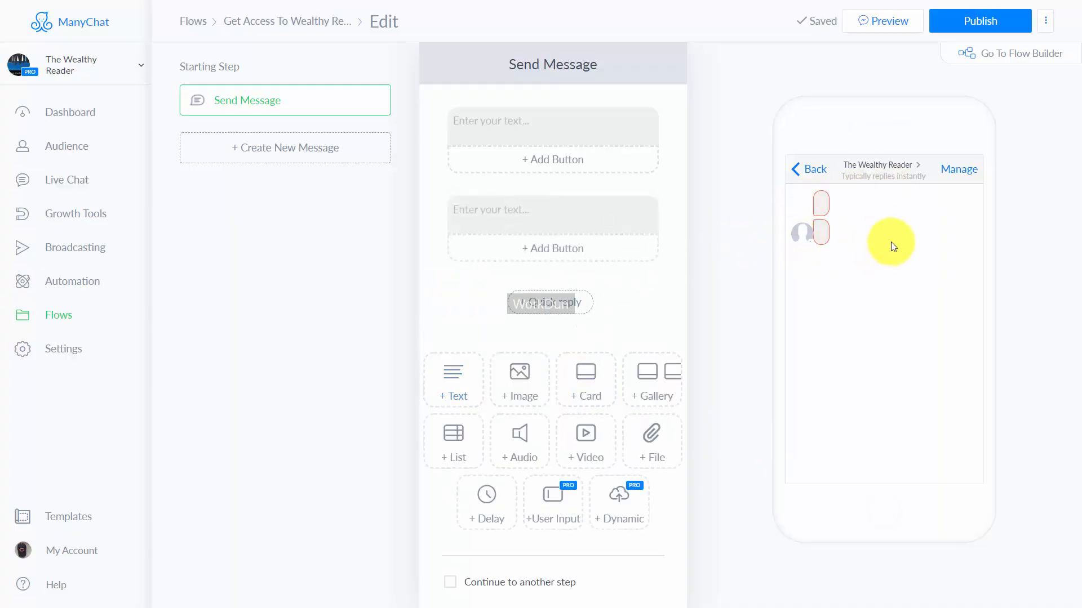
left_click(571, 386)
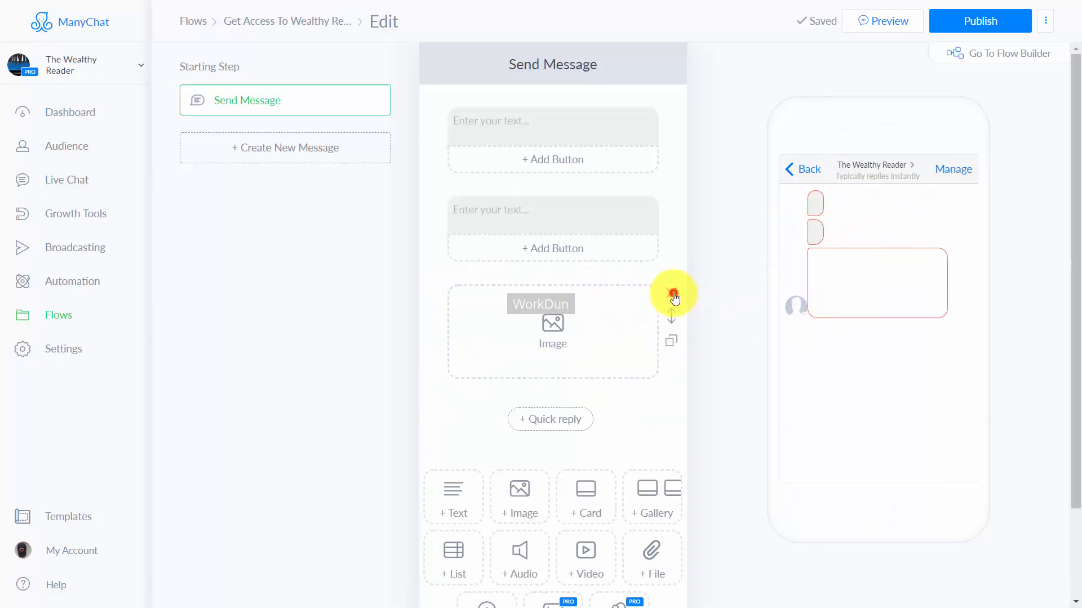
left_click(674, 294)
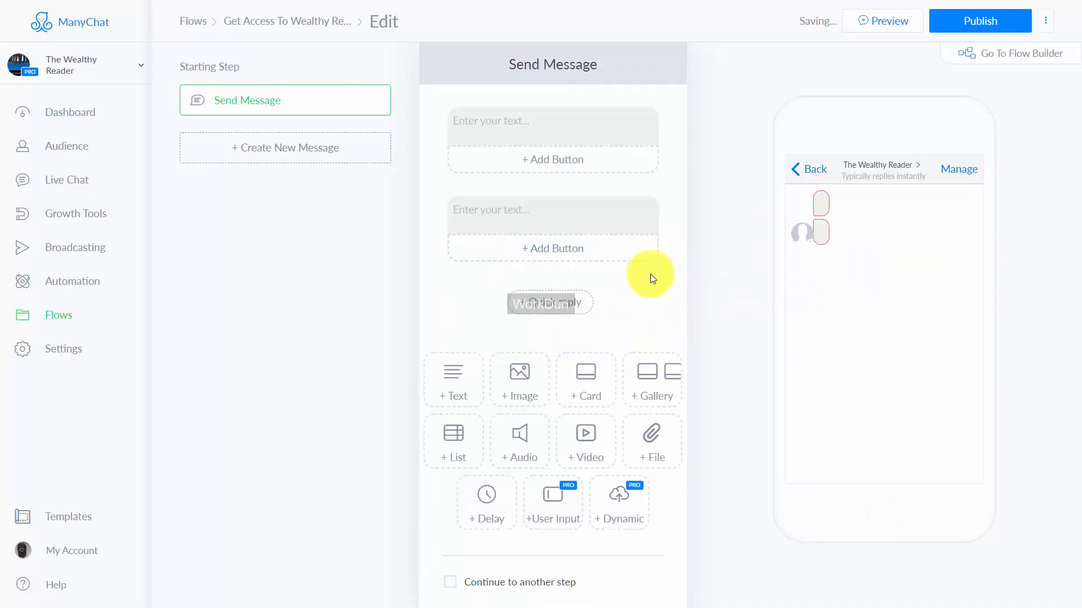
left_click(670, 204)
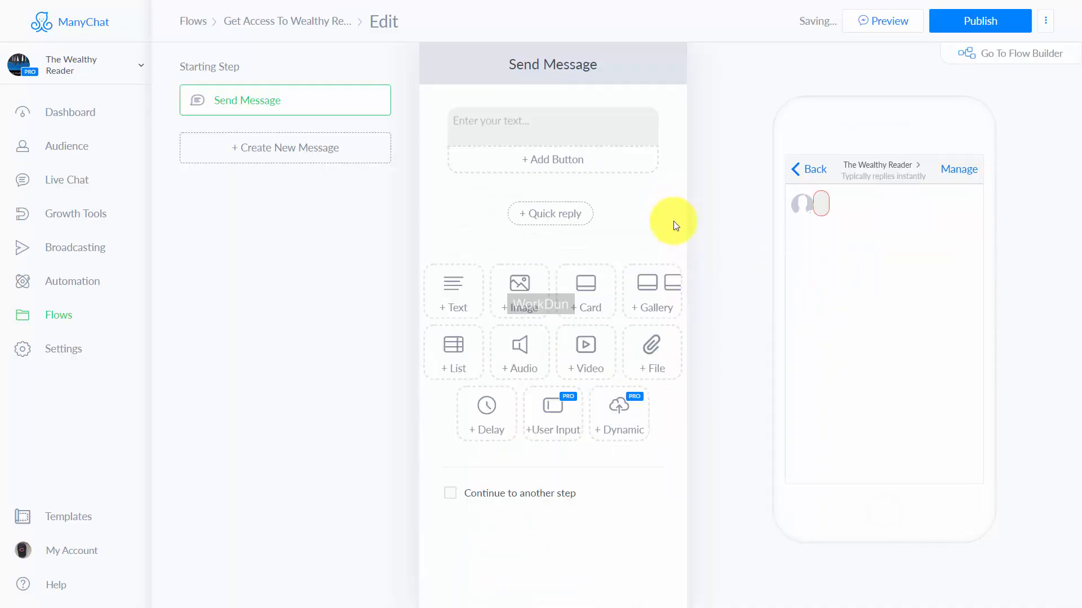
left_click(671, 116)
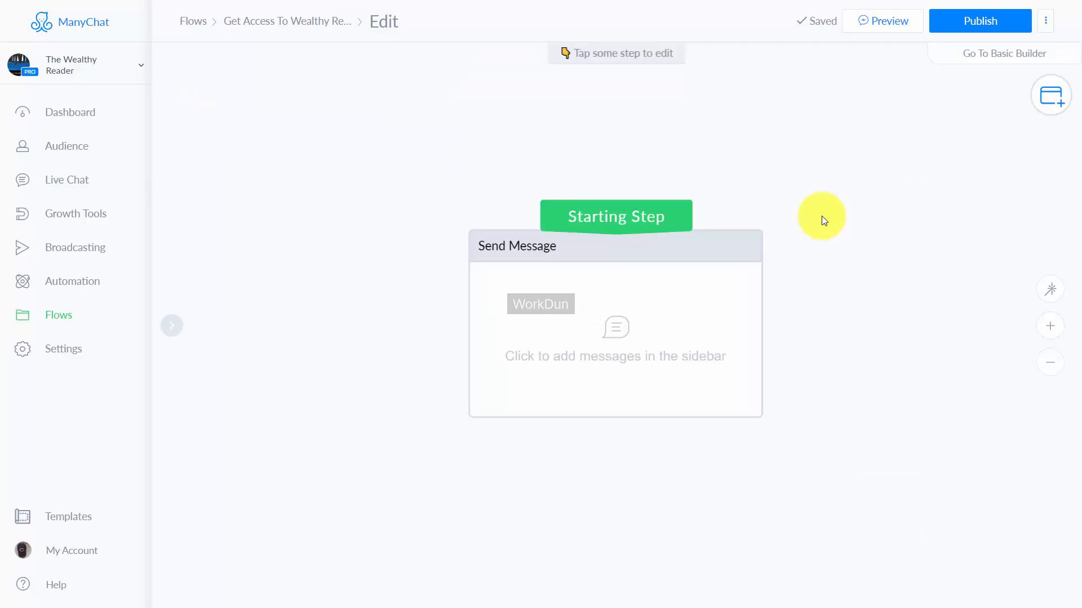
Step: Add a text block reading "Welcome to the Wealthy Reader!" to the starting Send Message step in the Flow Builder
left_click(610, 331)
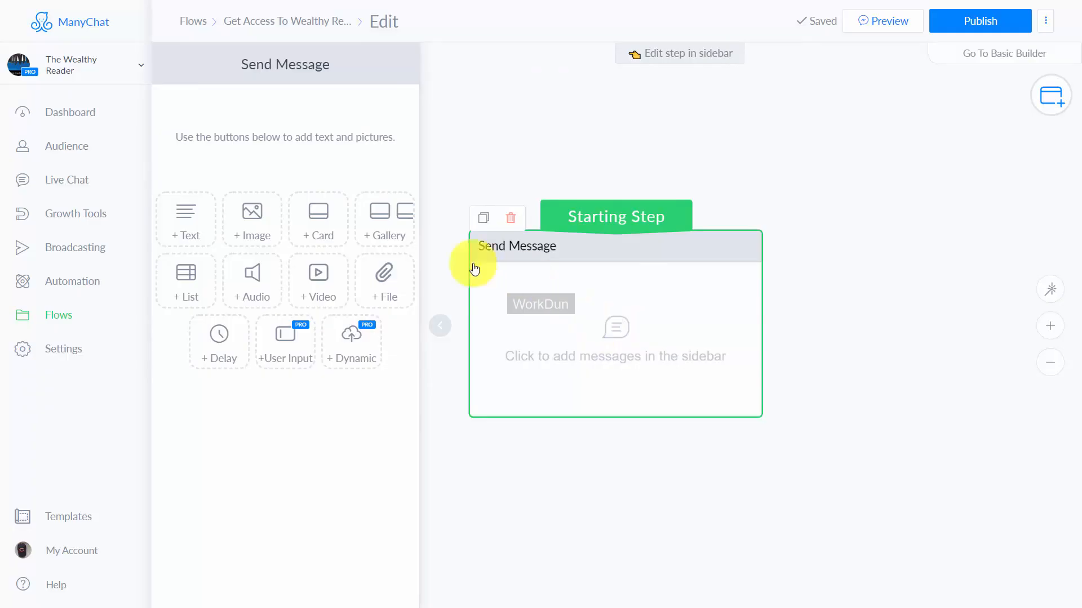
left_click(191, 225)
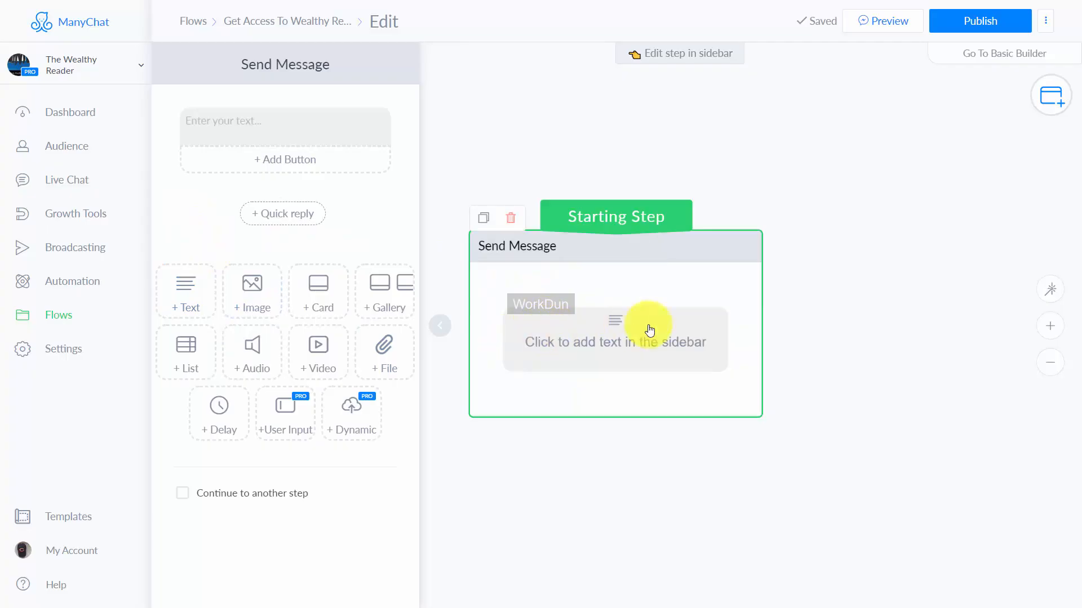
left_click(307, 122)
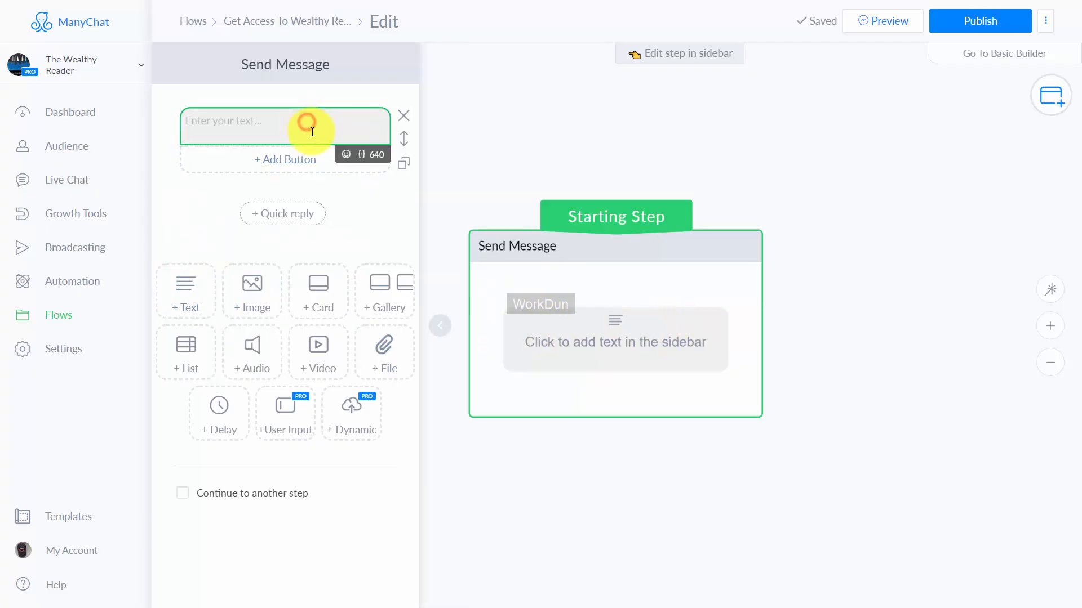
type("Welcome to the Wealthy Reader!")
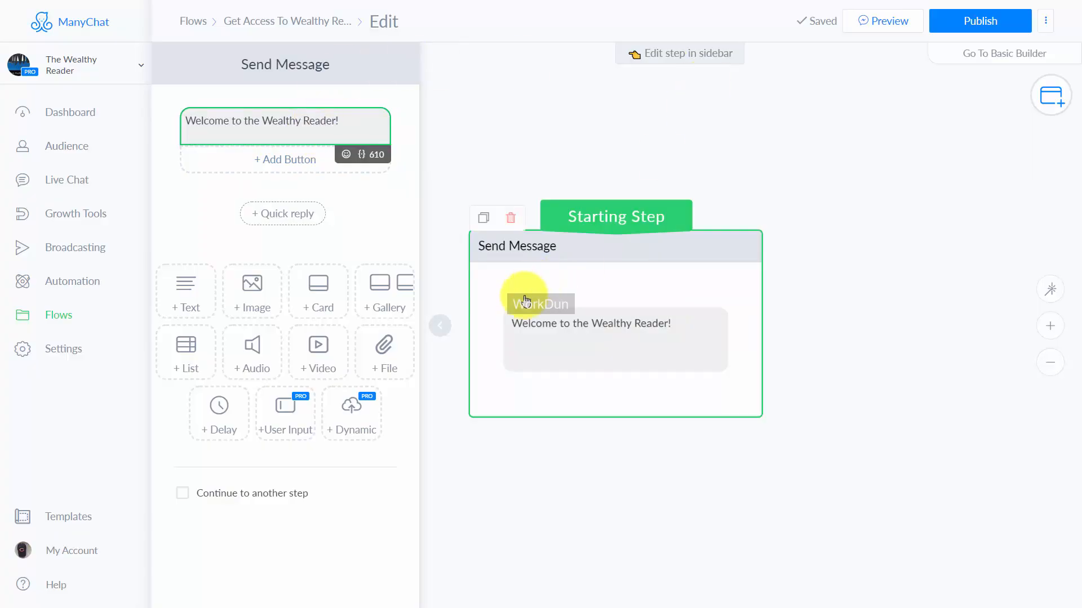
Step: Delete the welcome text block from the Send Message step in the Basic Builder
left_click(973, 57)
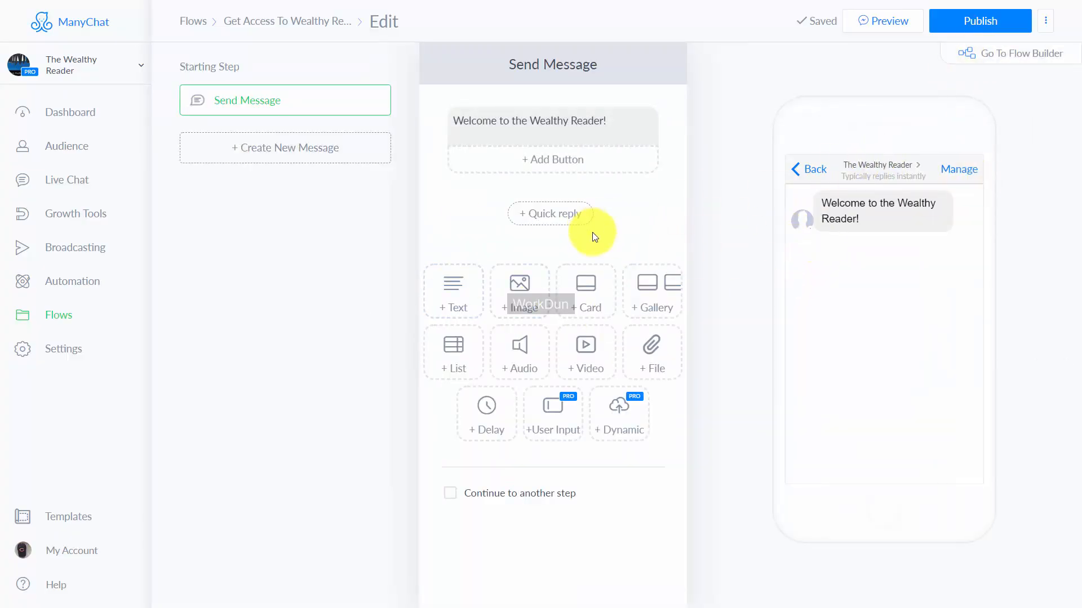
left_click(670, 121)
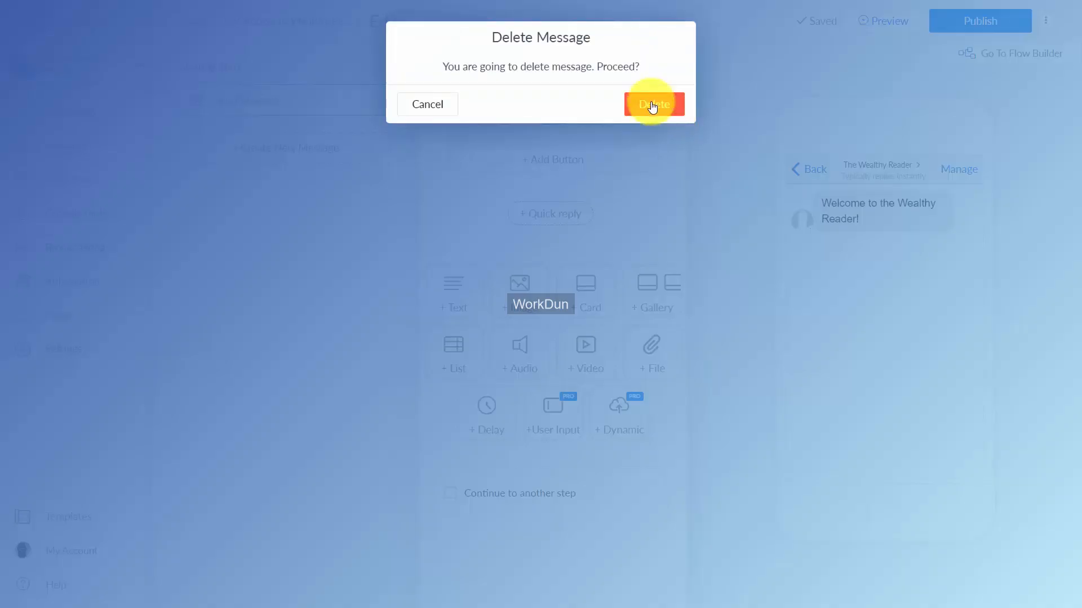
left_click(649, 103)
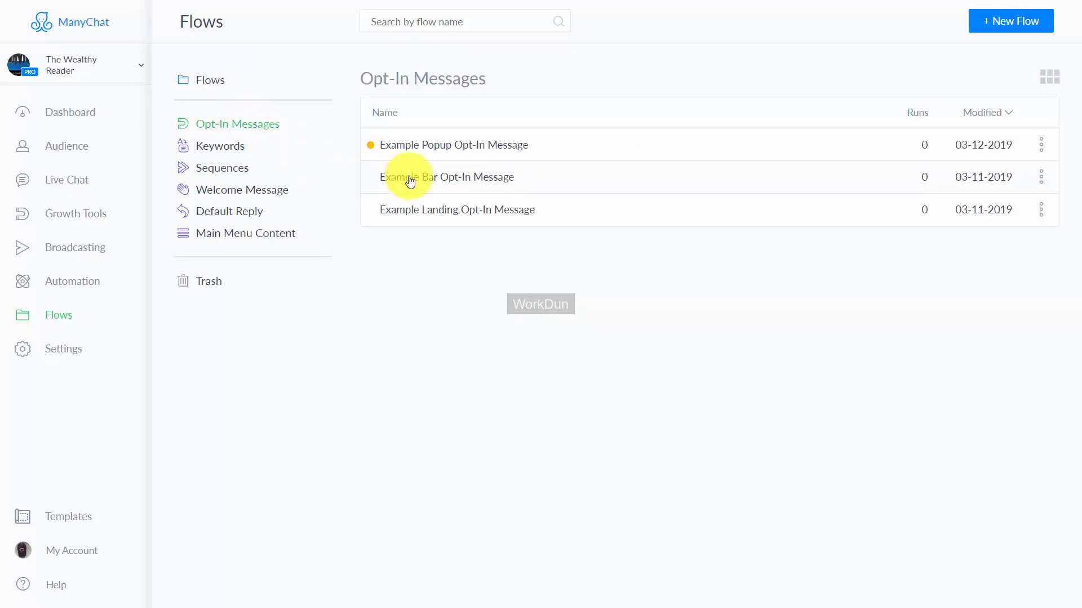
Step: Open the Example Popup Opt-In Message flow from the opt-in messages for editing
left_click(249, 124)
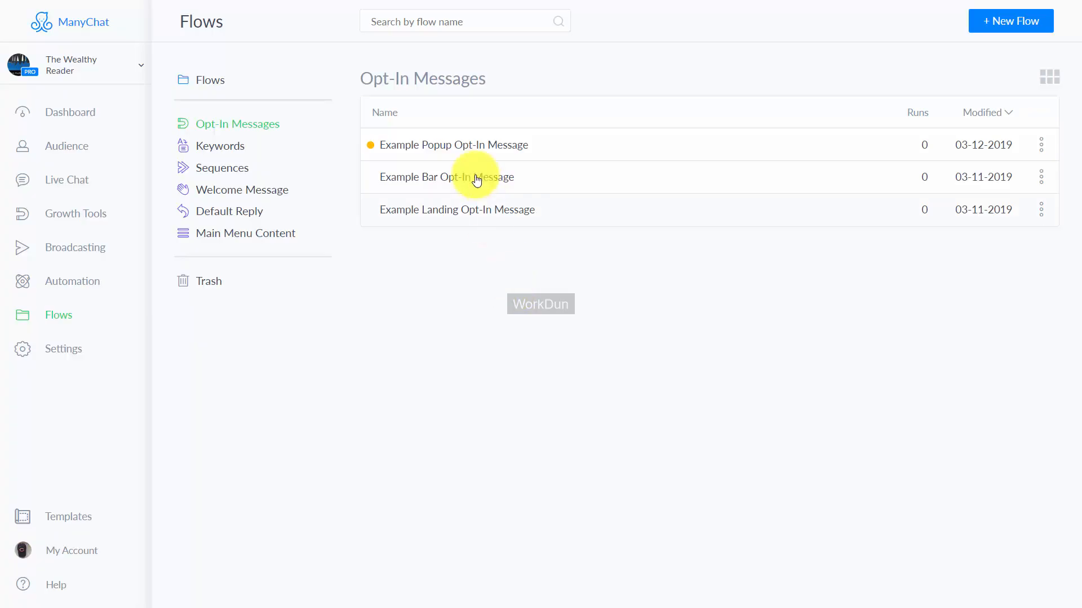
left_click(478, 153)
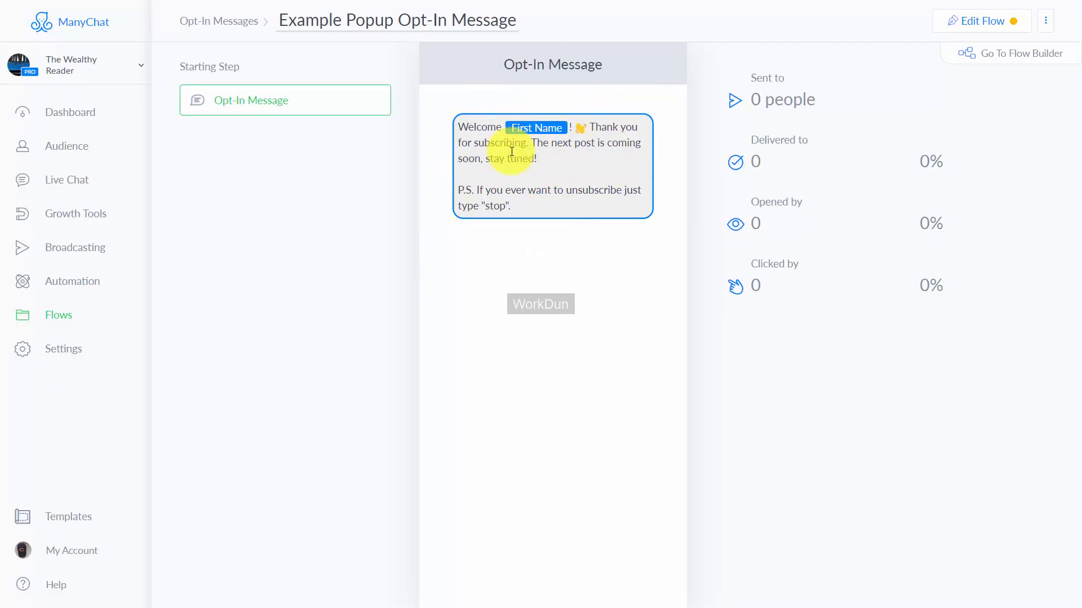
left_click(978, 22)
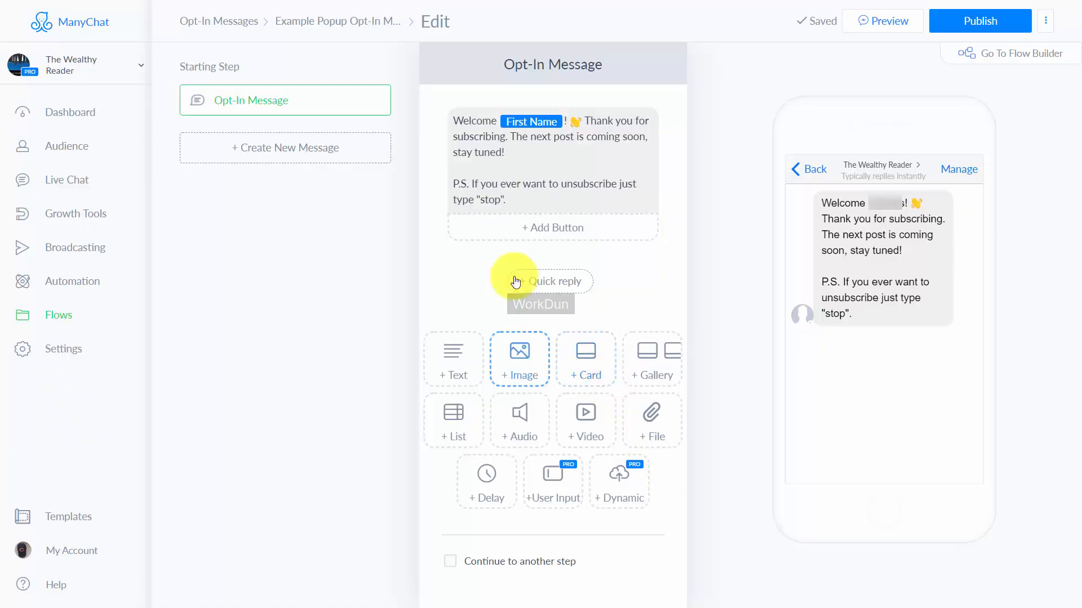
Step: Browse the emojis and the personalization fields that can be inserted into the opt-in message text
left_click(517, 153)
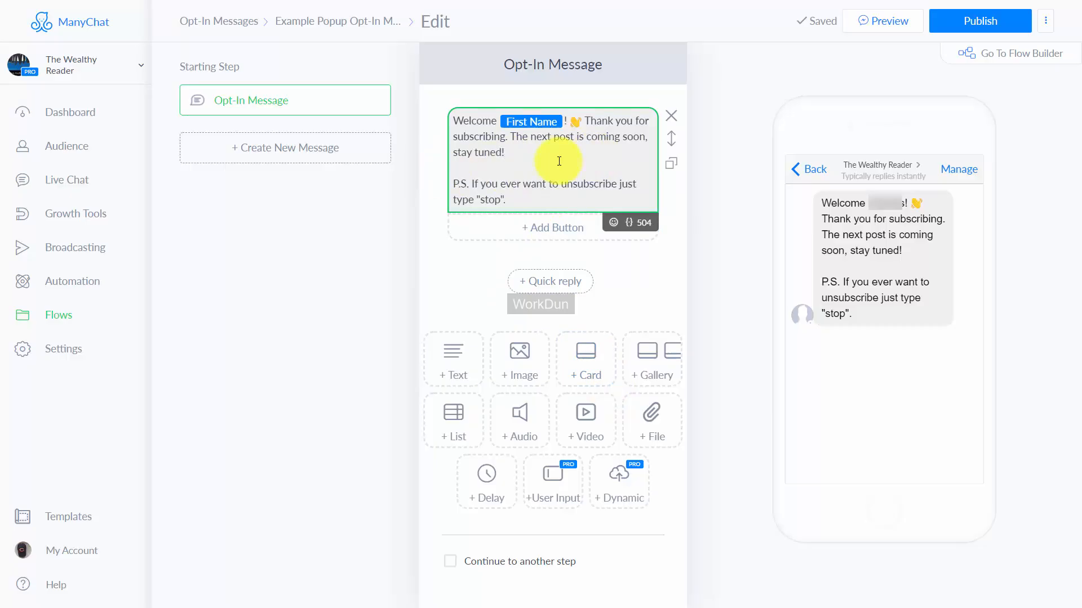
left_click(615, 222)
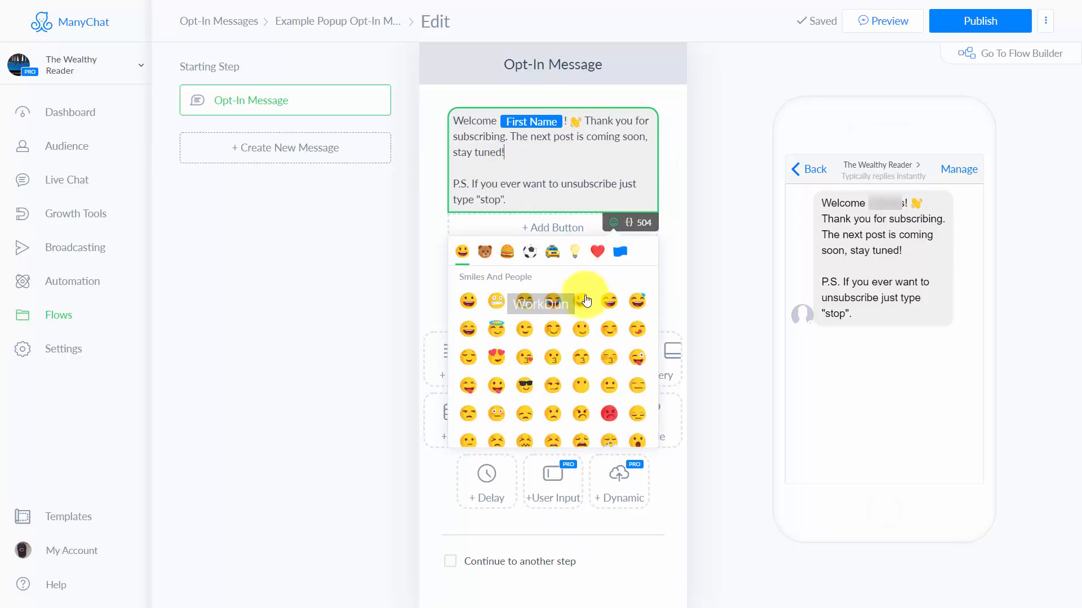
scroll(586, 316, "down", 2)
scroll(586, 316, "down", 3)
scroll(585, 321, "up", 5)
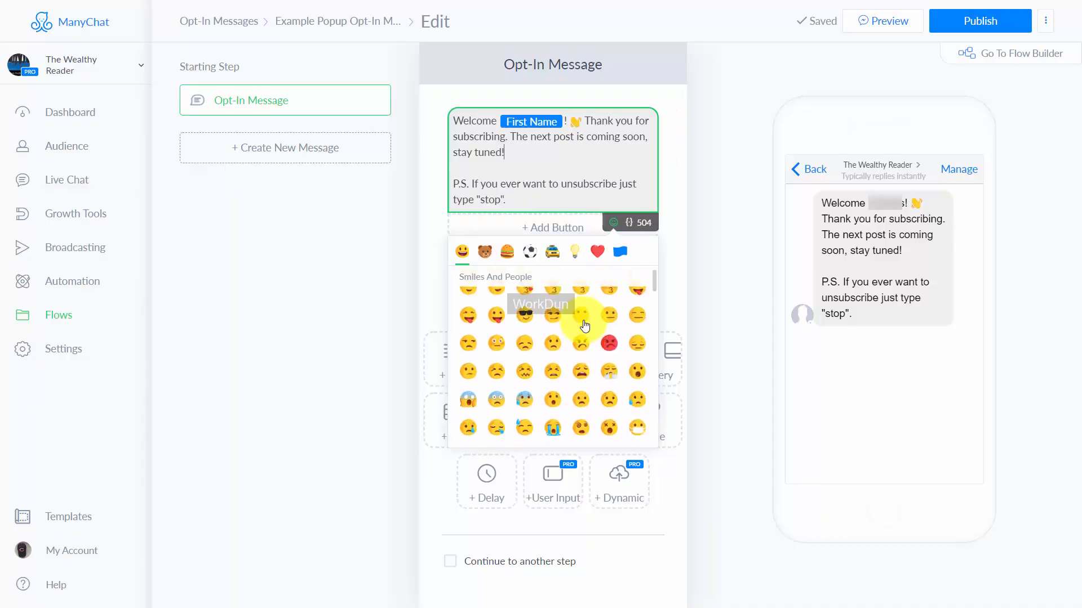
left_click(533, 253)
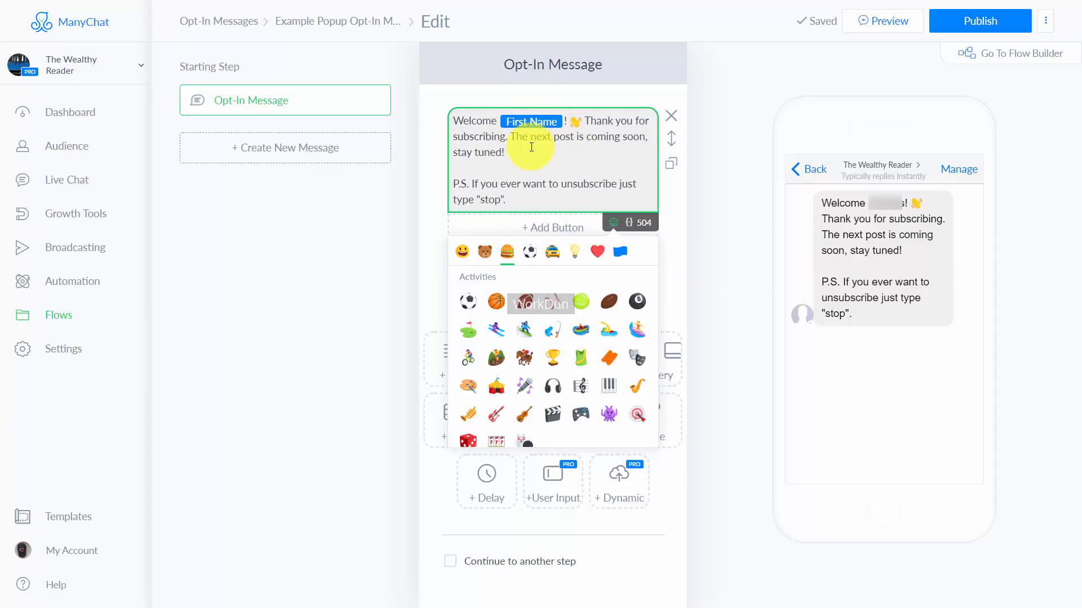
left_click(630, 224)
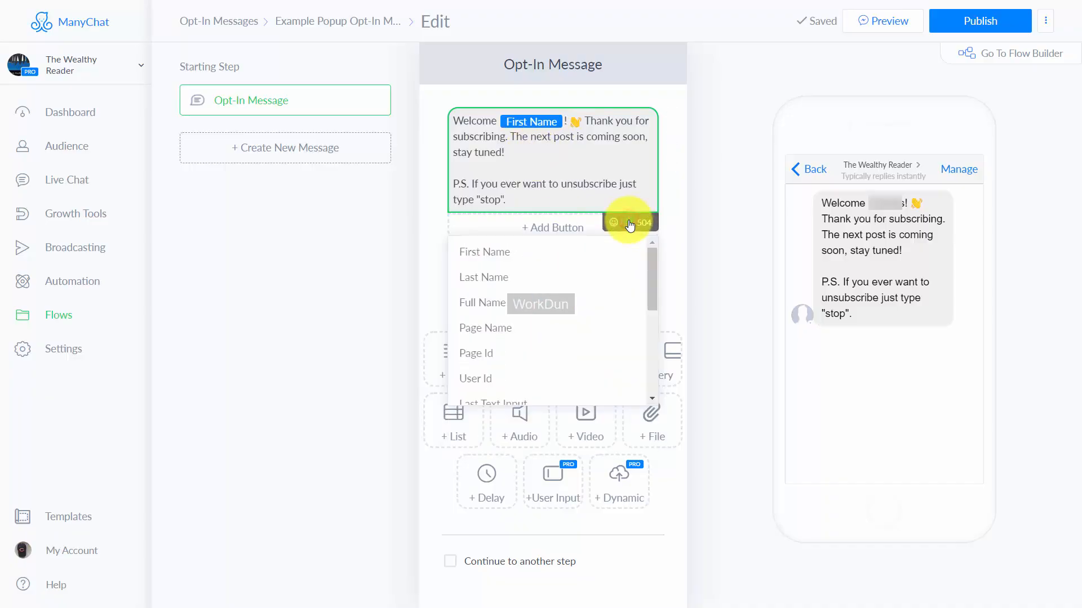
scroll(583, 270, "down", 5)
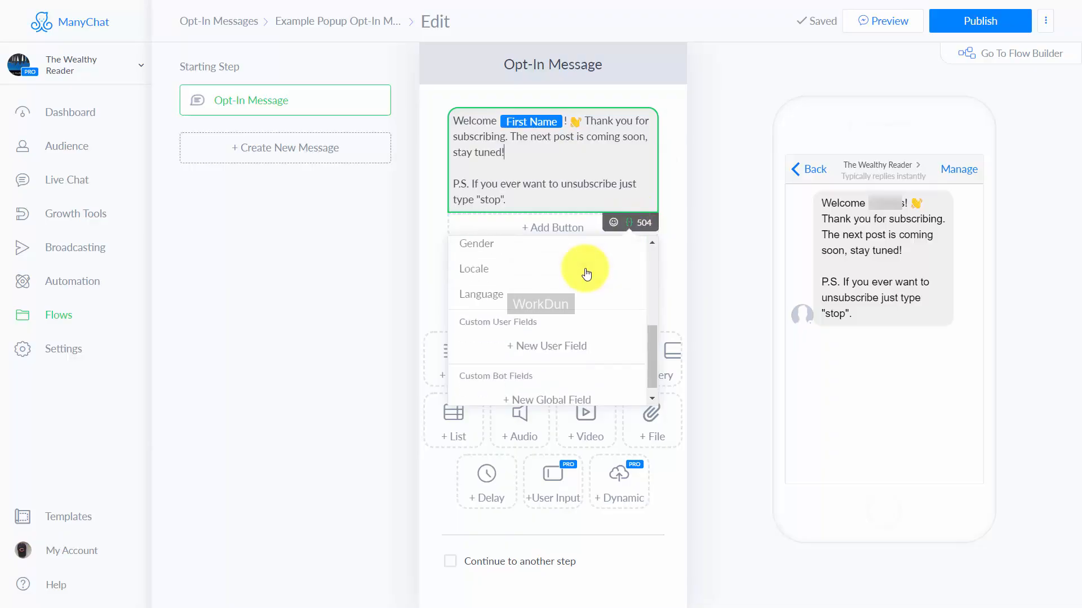
Step: Try inserting the First Name field after "stay tuned!" in the opt-in message text
scroll(586, 275, "up", 5)
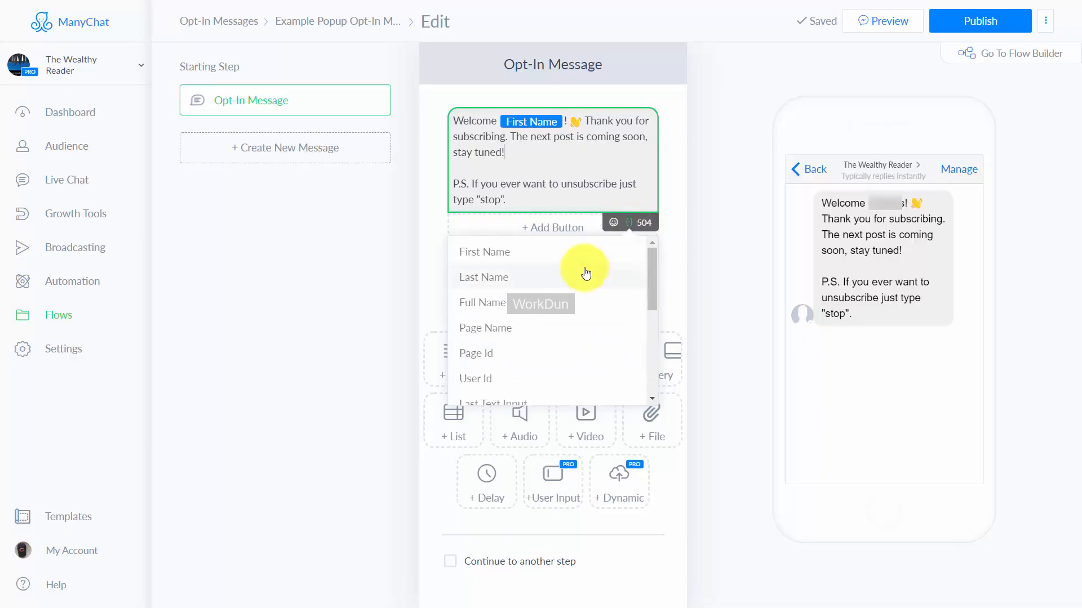
left_click(507, 254)
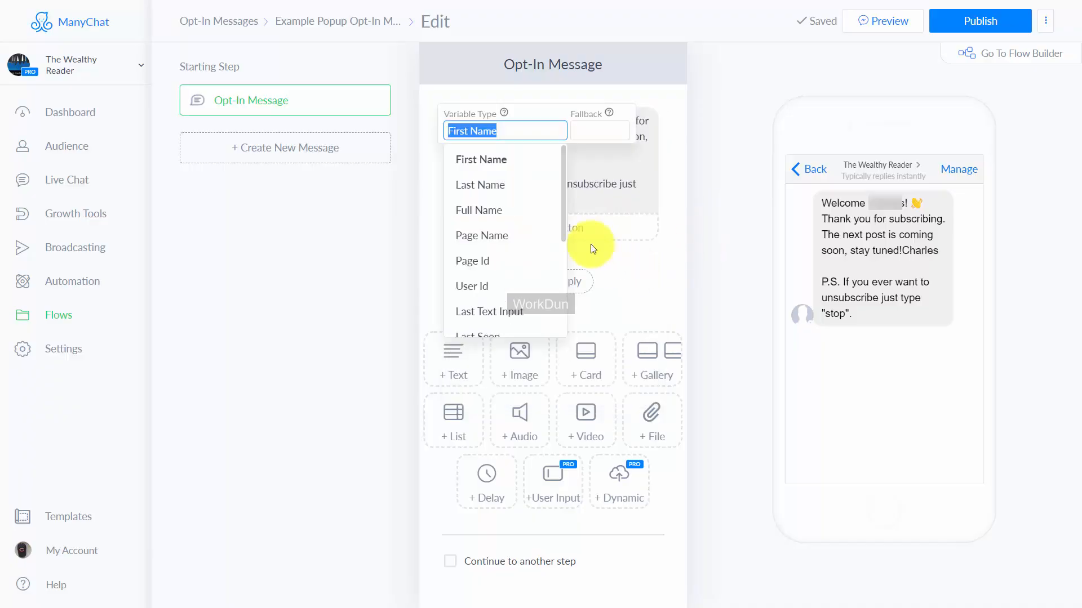
left_click_drag(563, 219, 557, 316)
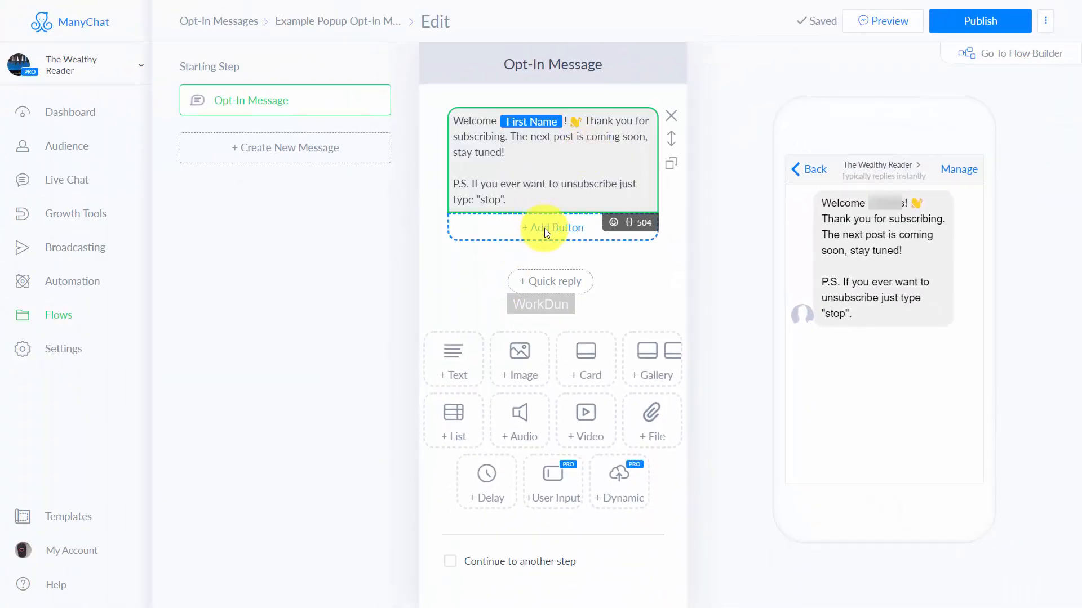
left_click(573, 228)
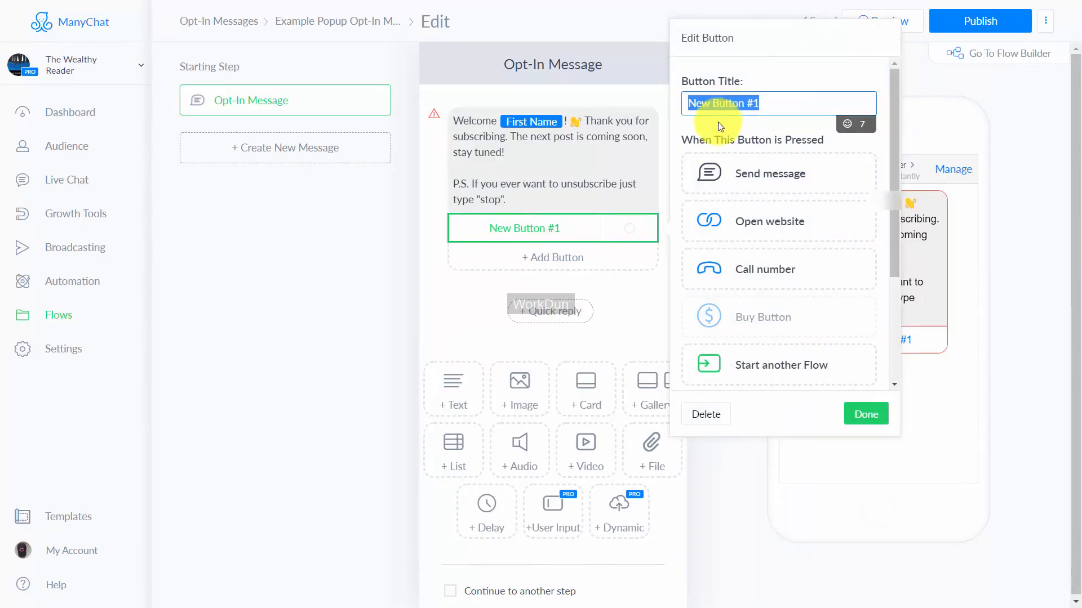
type("Go To Our Website Now")
left_click(747, 223)
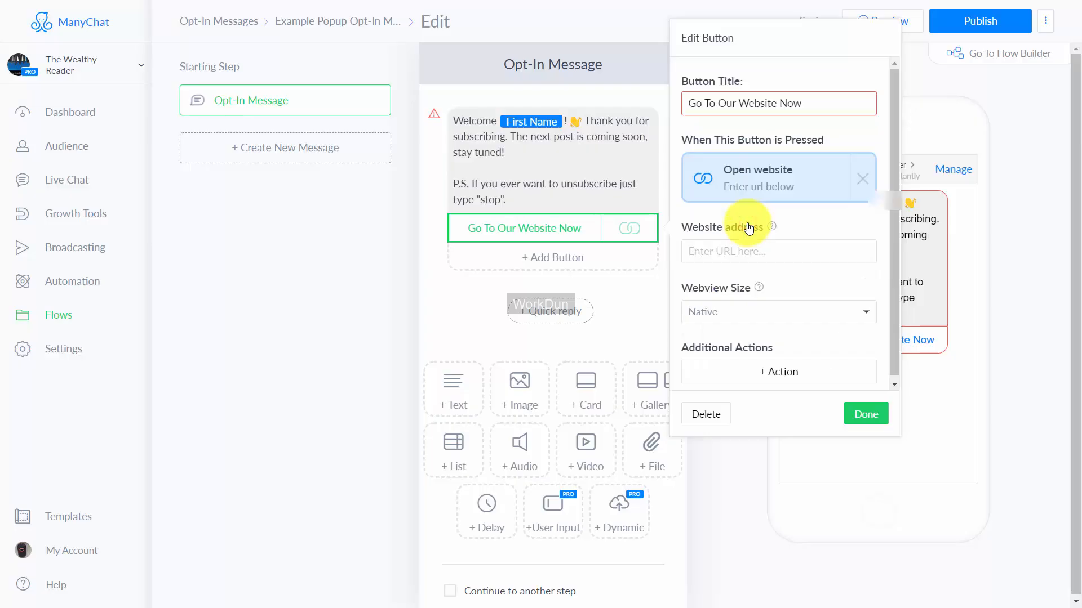
left_click(726, 258)
type("http://thomasduncanone.com")
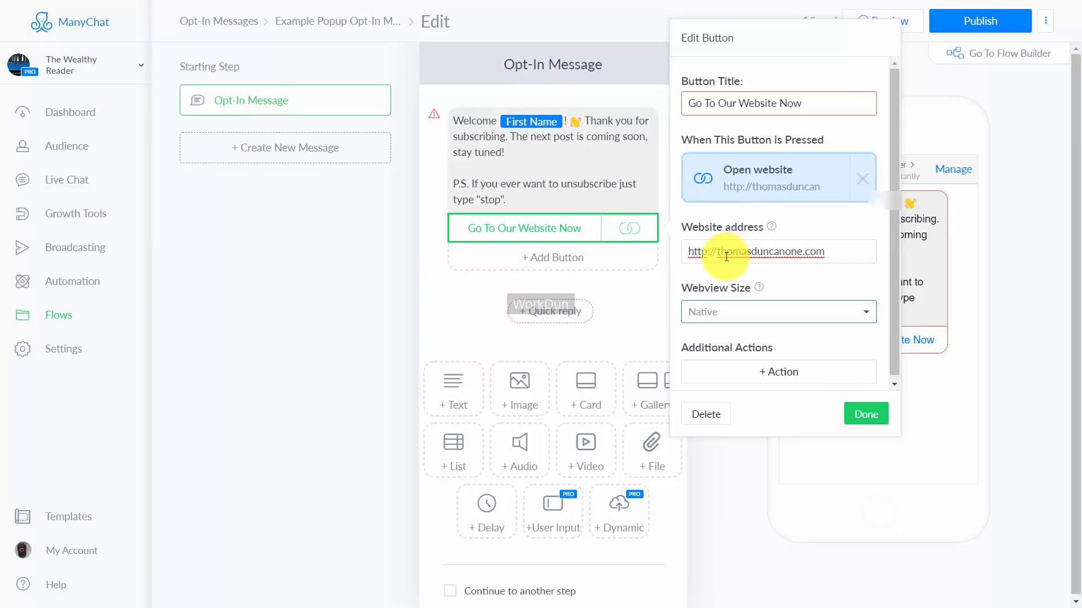
left_click(859, 413)
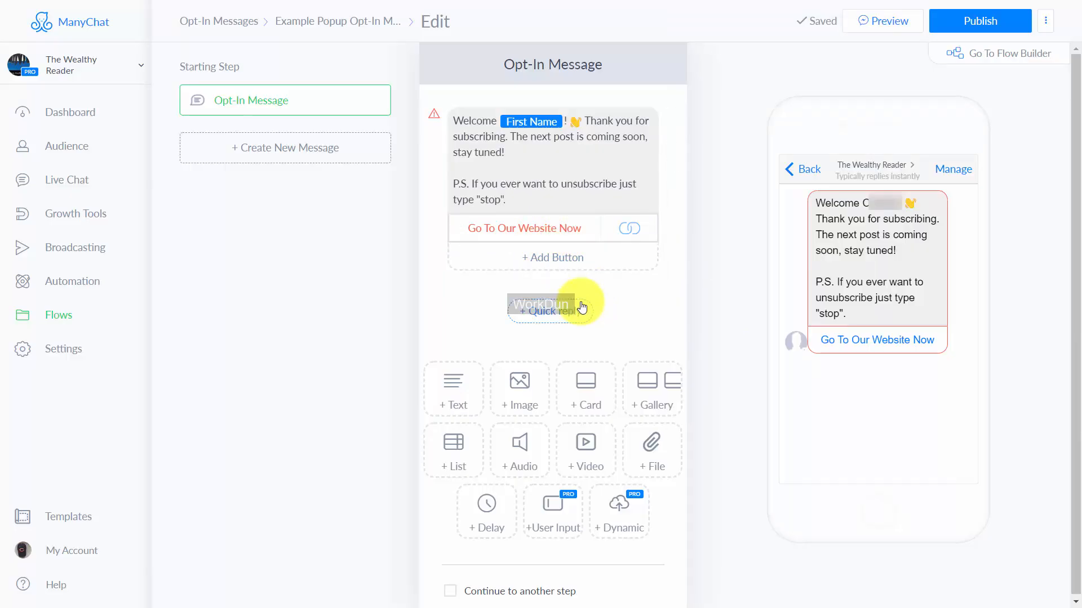
left_click(978, 24)
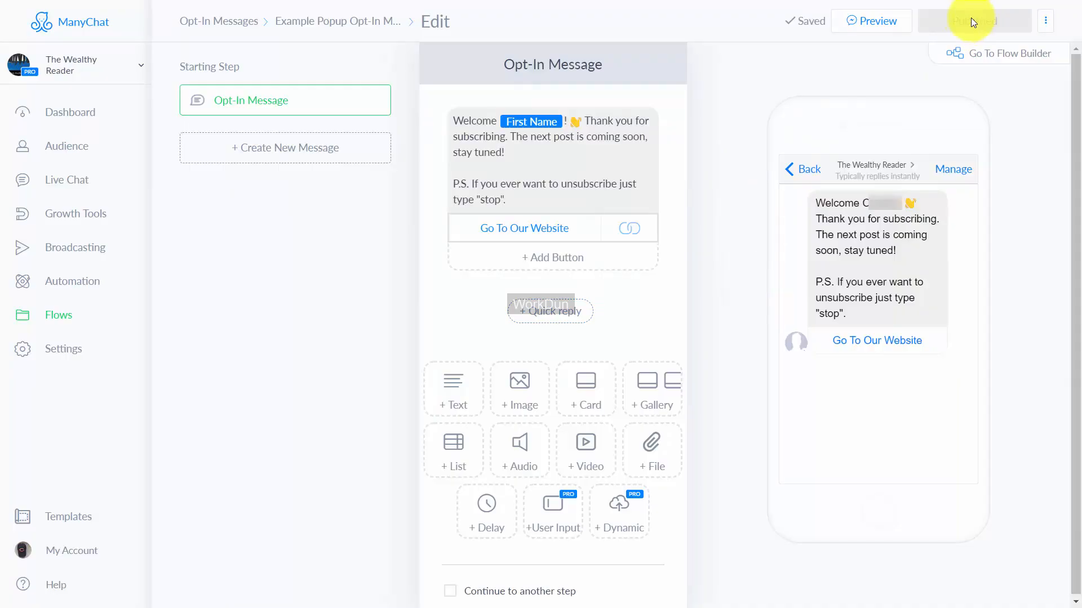
Step: Enable continuing to another step after the opt-in message and start choosing the next step
left_click(448, 592)
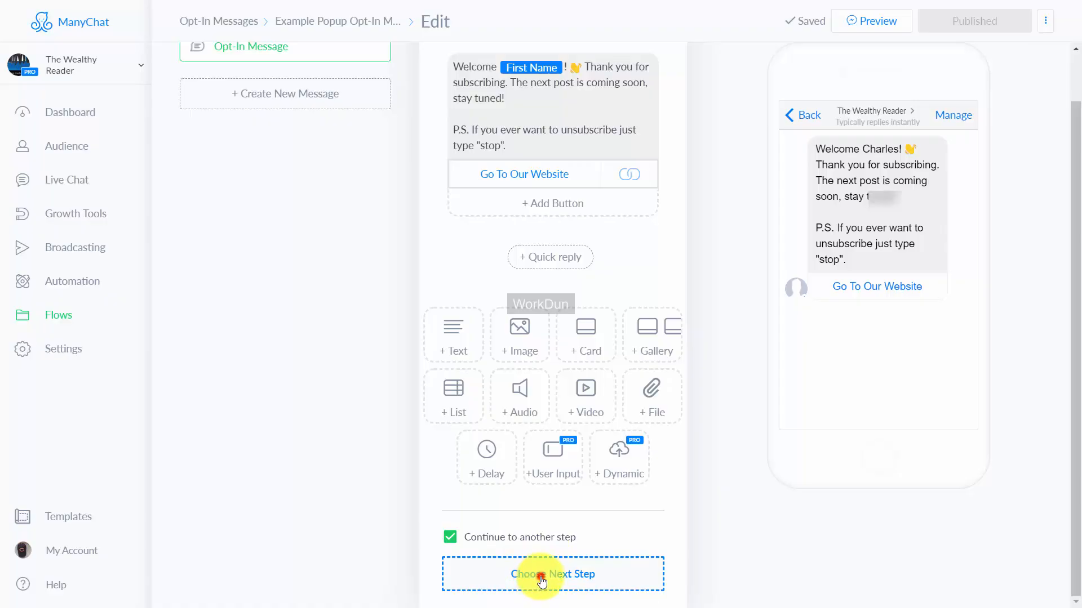
left_click(541, 581)
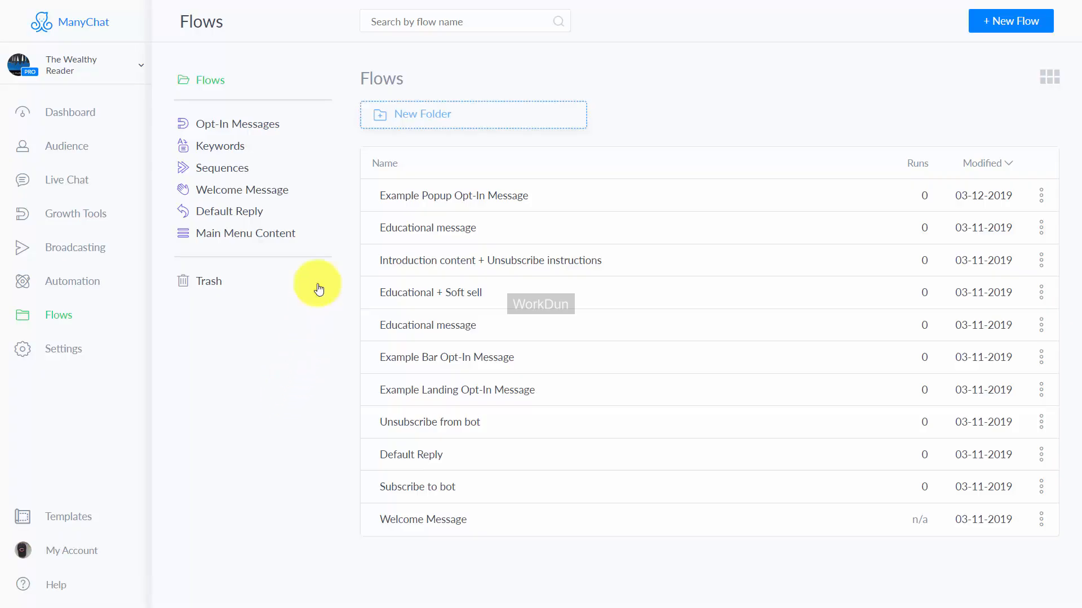
Step: Open the Unsubscribe from bot flow from the keyword flows for editing
left_click(219, 147)
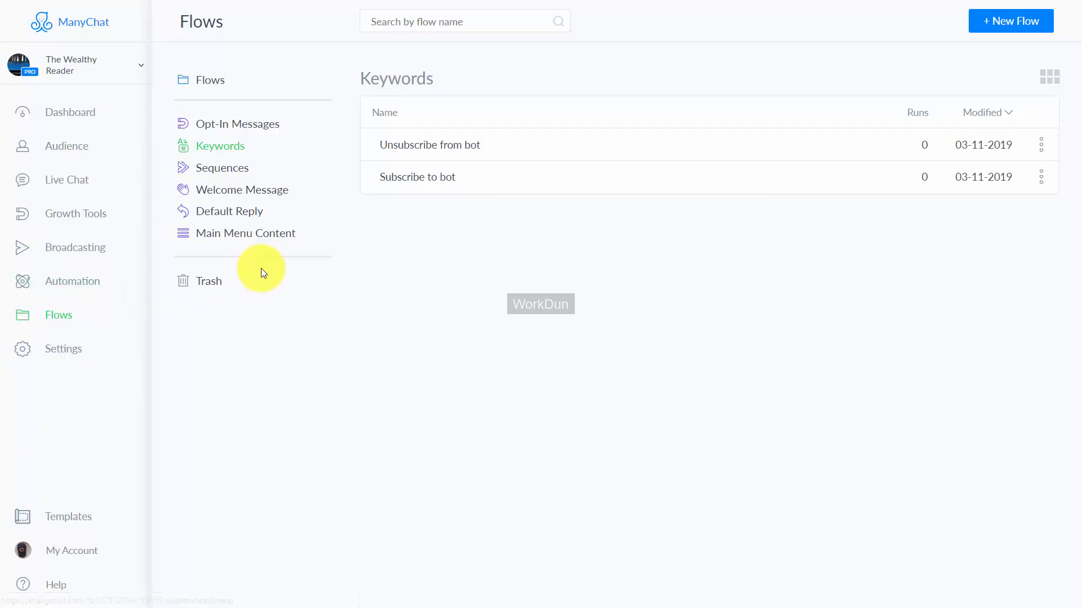
left_click(445, 145)
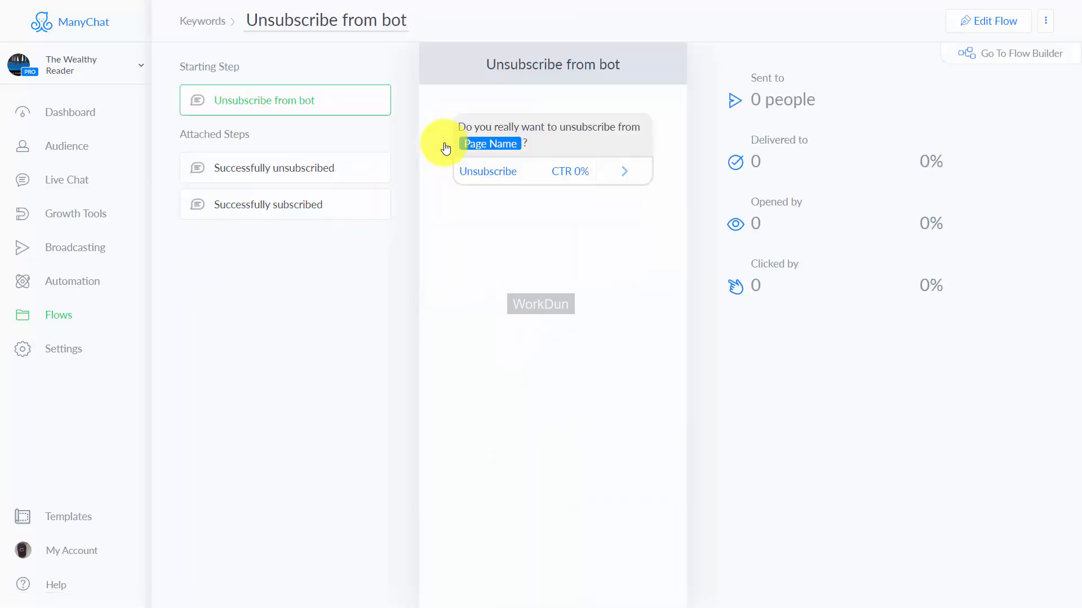
left_click(987, 23)
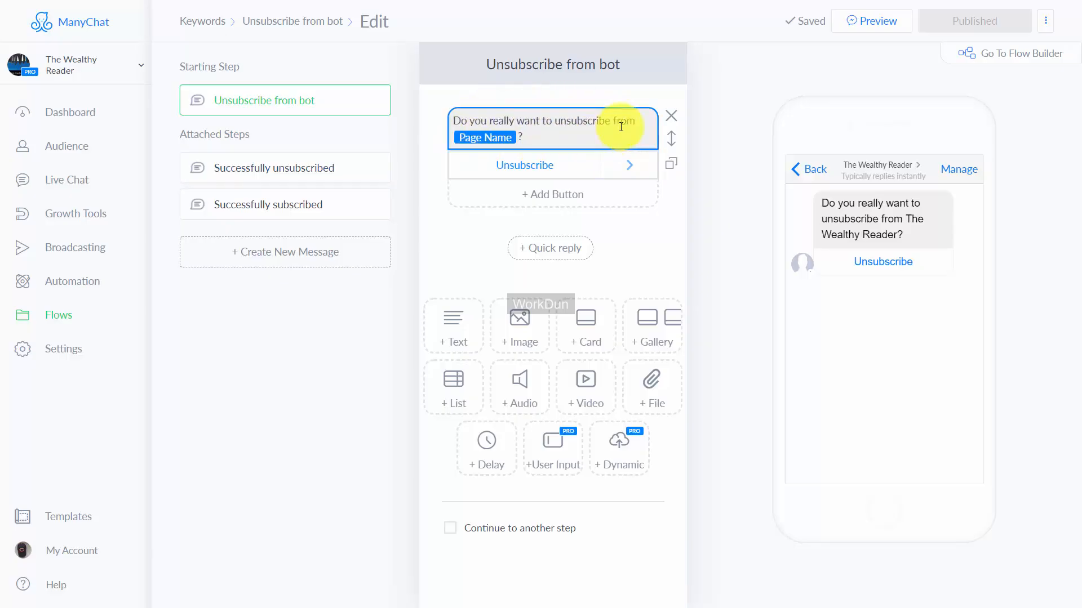
Step: Examine the Unsubscribe button's settings and the additional actions that can be attached to it
left_click(532, 166)
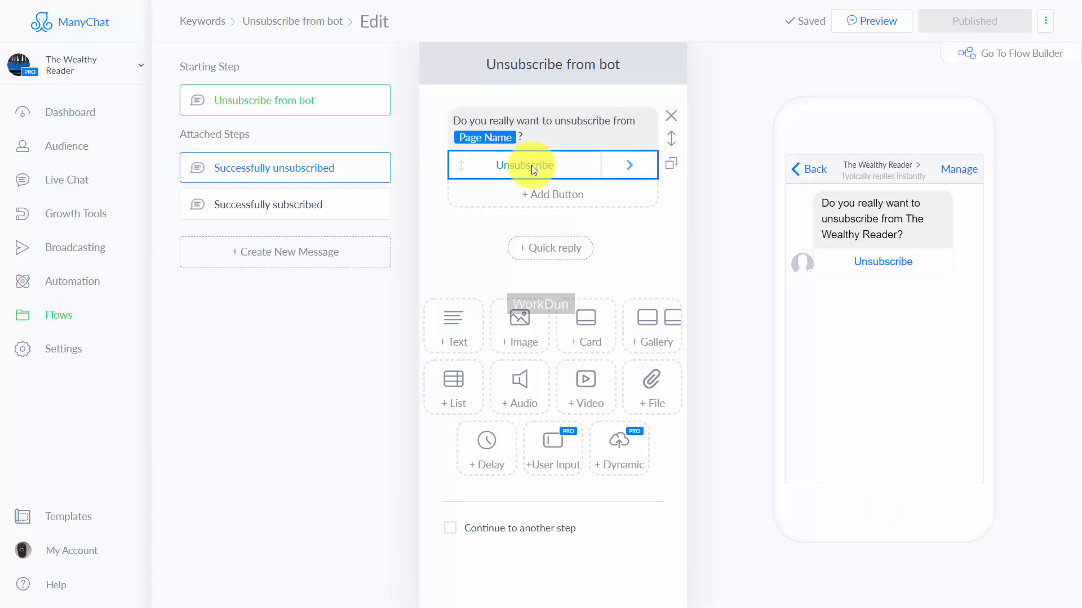
left_click(532, 164)
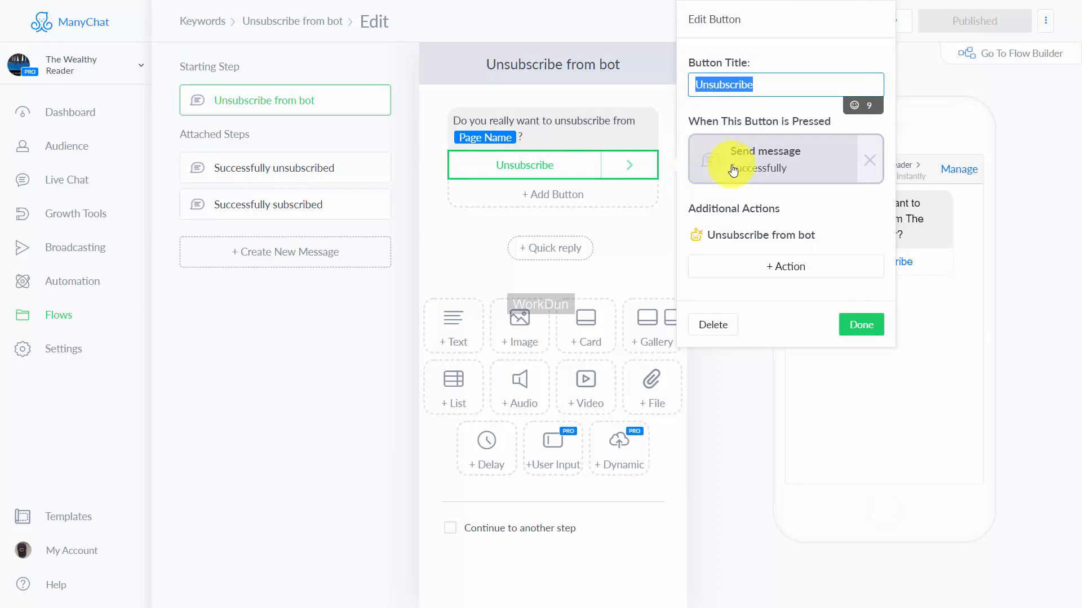
mouse_move(814, 239)
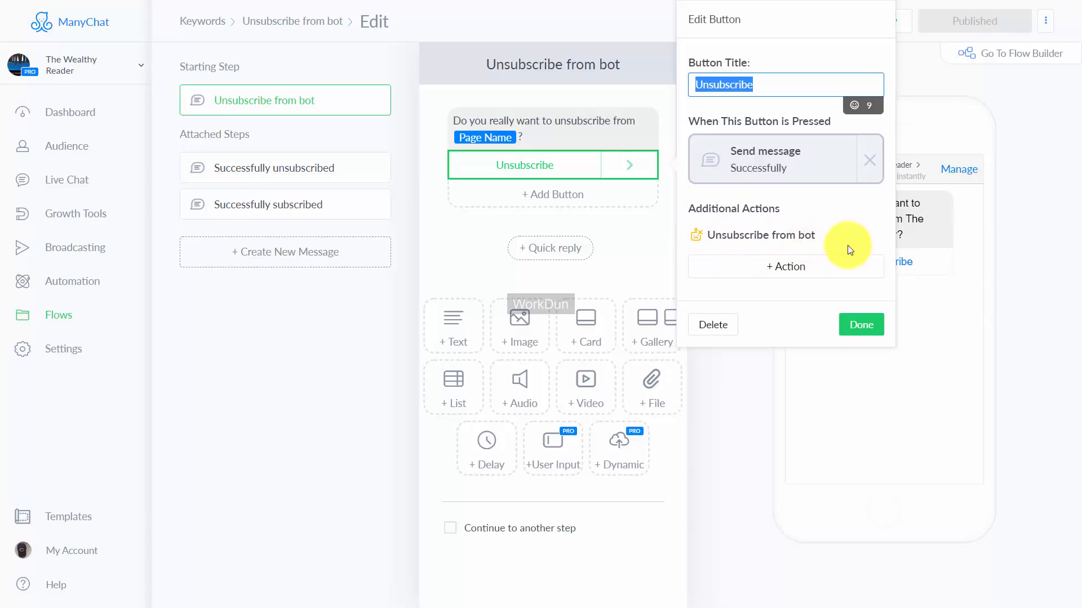
left_click(859, 212)
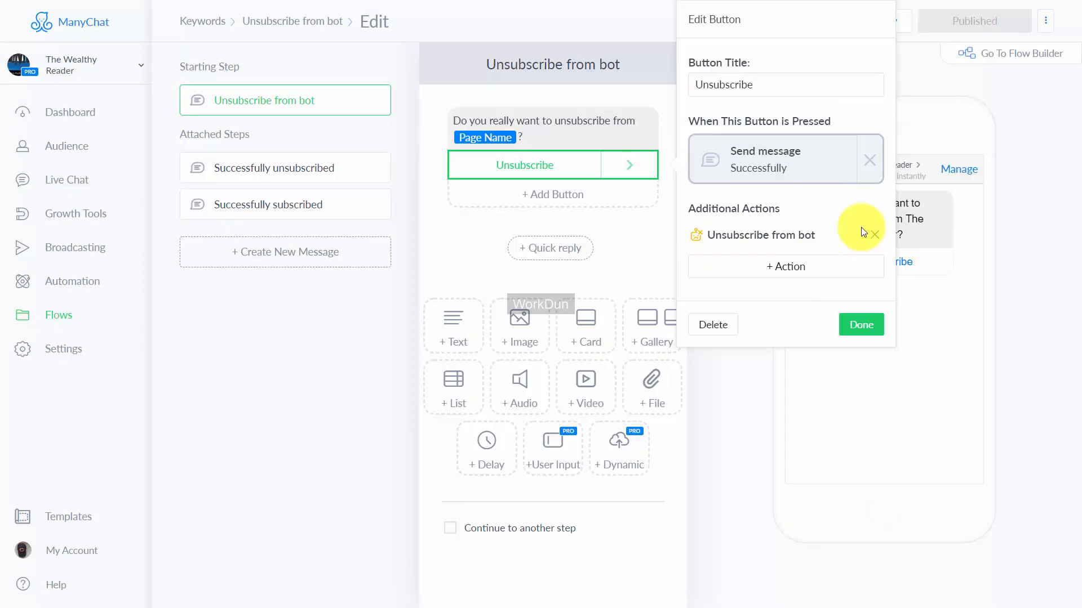
left_click(773, 270)
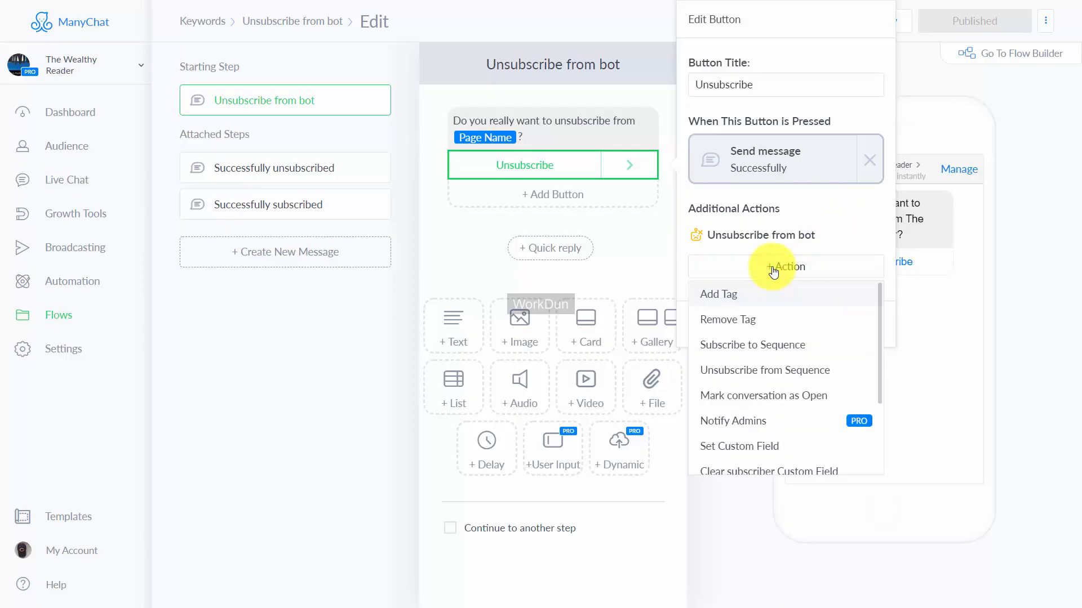
scroll(763, 319, "down", 4)
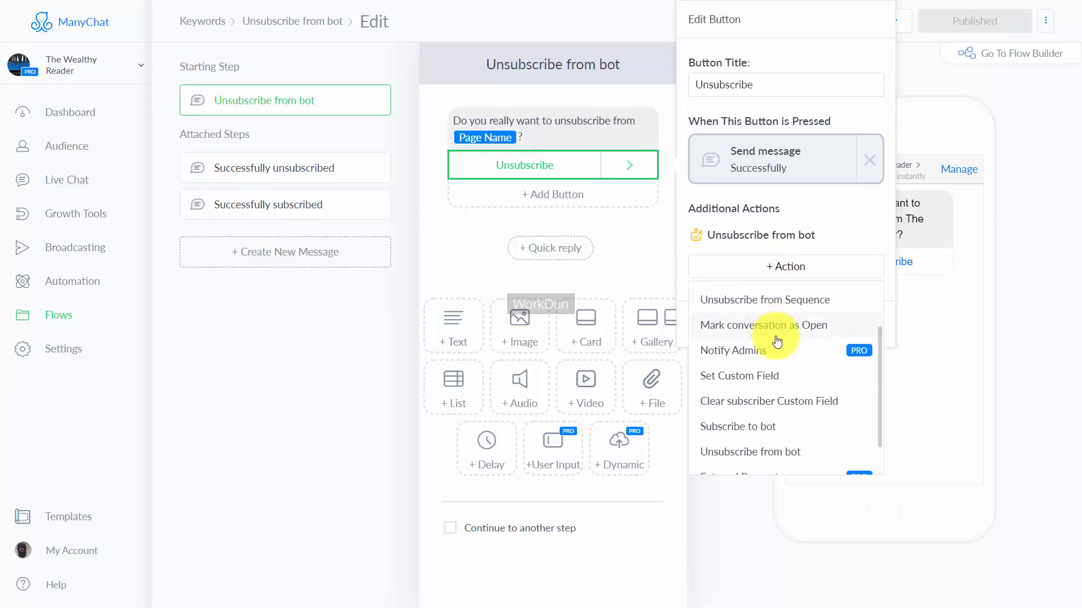
scroll(781, 356, "up", 2)
scroll(783, 338, "up", 2)
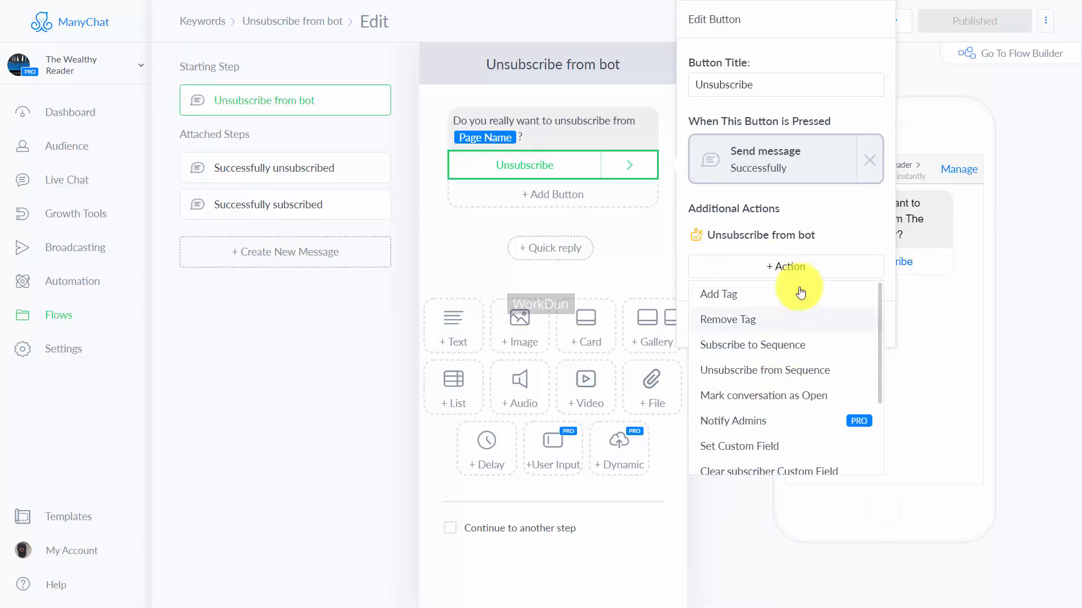
left_click(806, 200)
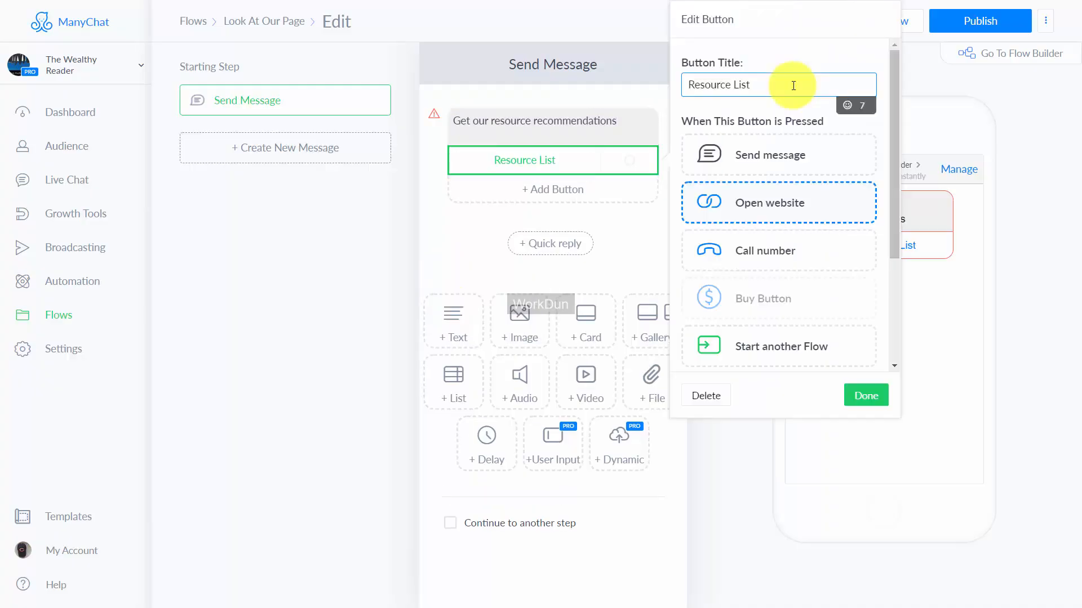
left_click(783, 203)
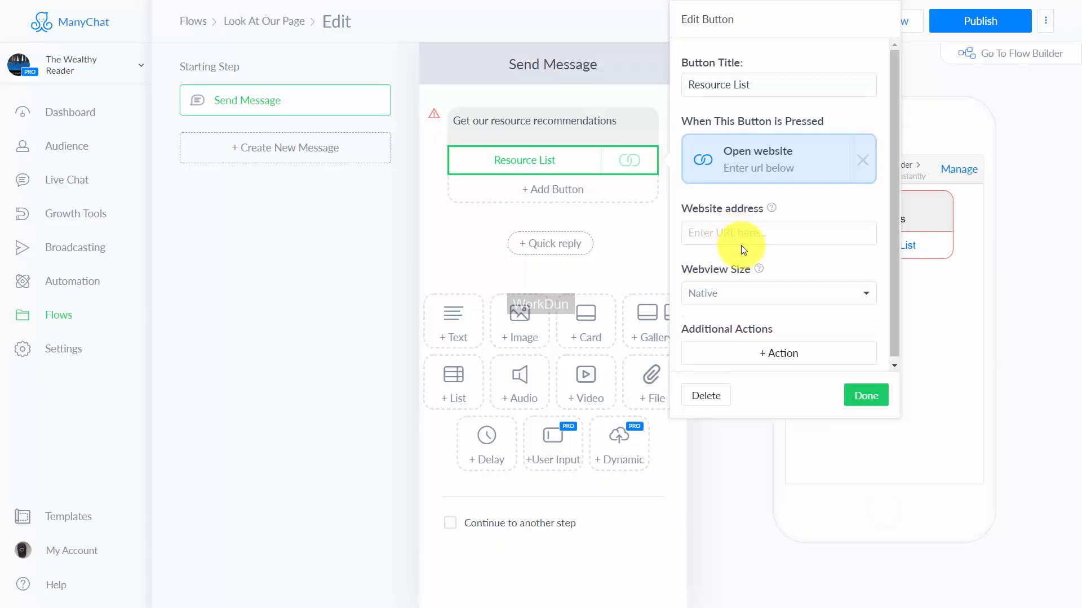
type("http://thomasduncanone.com")
left_click(787, 349)
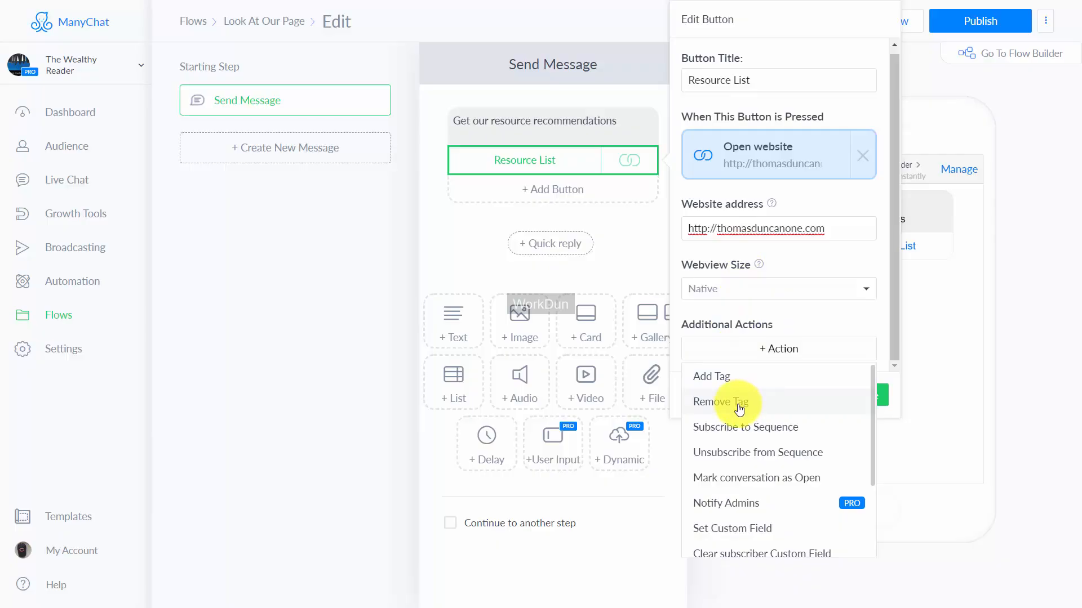
scroll(747, 431, "down", 3)
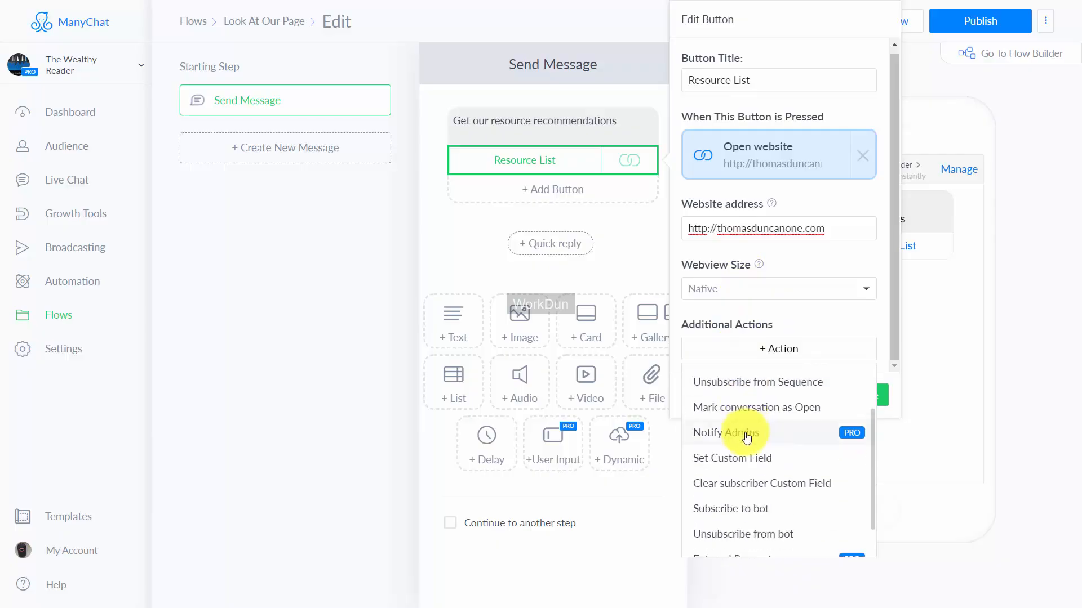
scroll(746, 457, "down", 2)
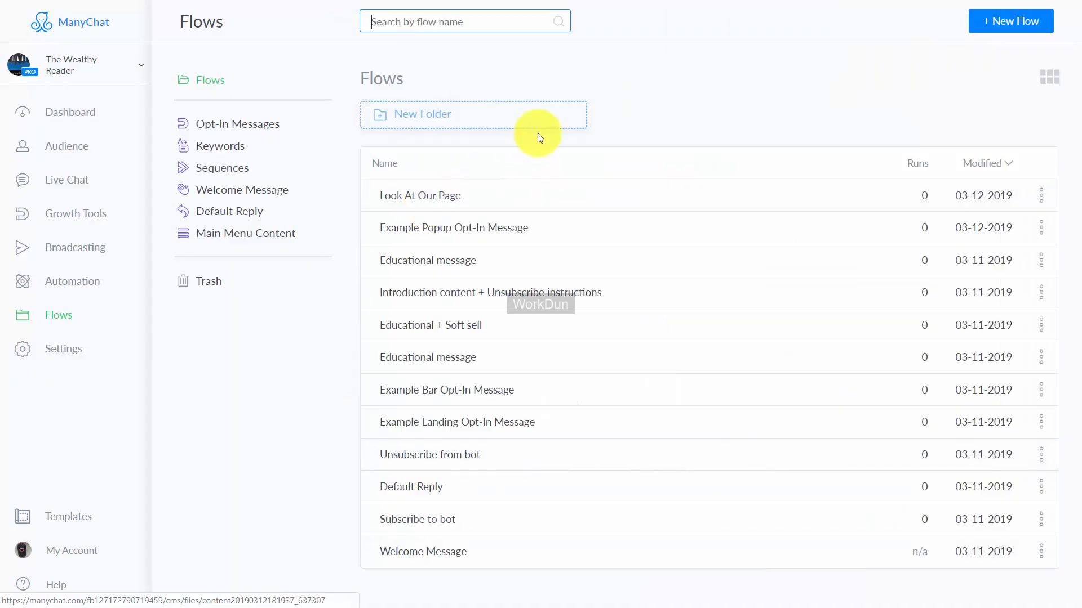
Step: Open the Welcome Message flow from the welcome message flows for editing
left_click(234, 146)
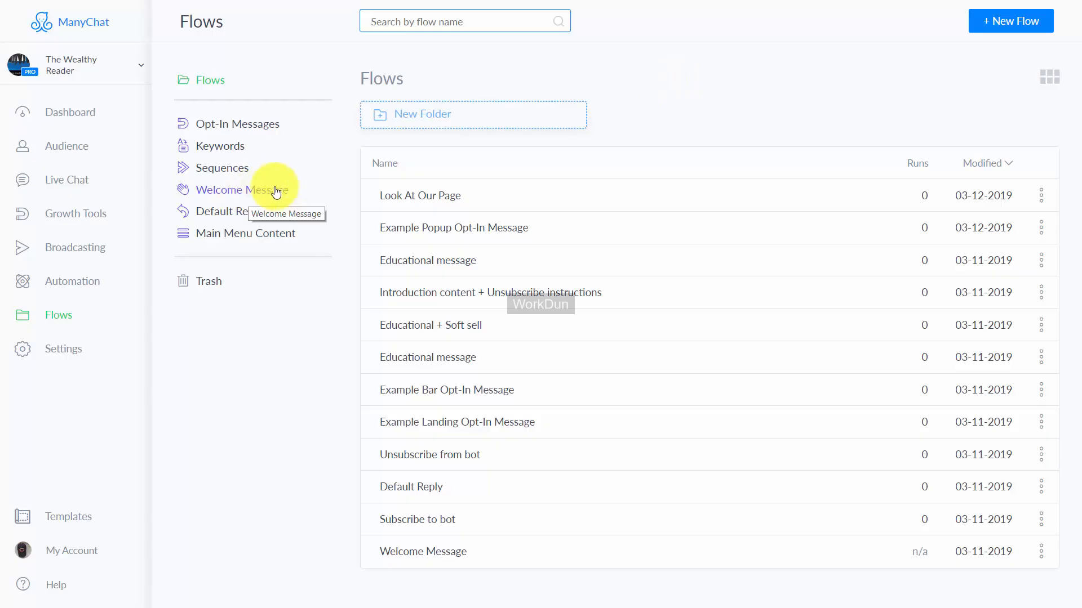
left_click(231, 191)
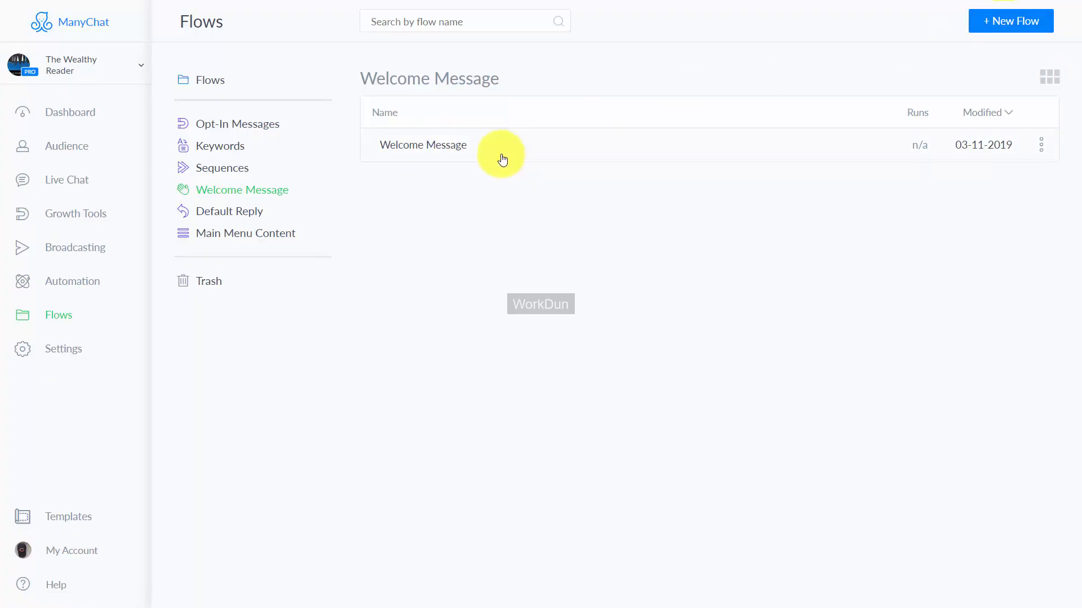
left_click(441, 148)
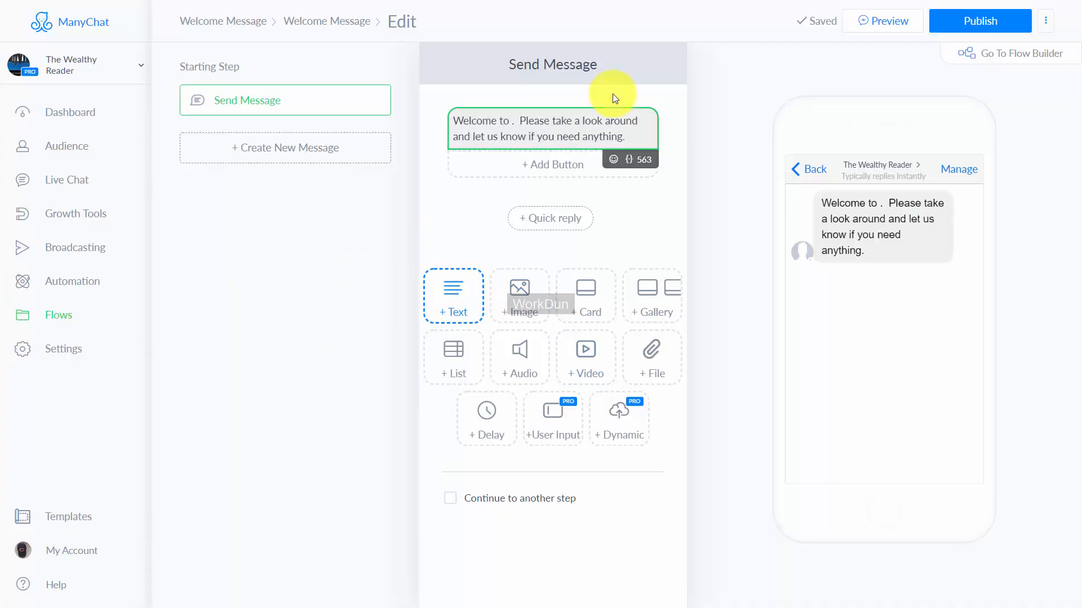
Step: Insert the Page Name field after "Welcome to" in the welcome message text
left_click(630, 160)
scroll(598, 222, "down", 1)
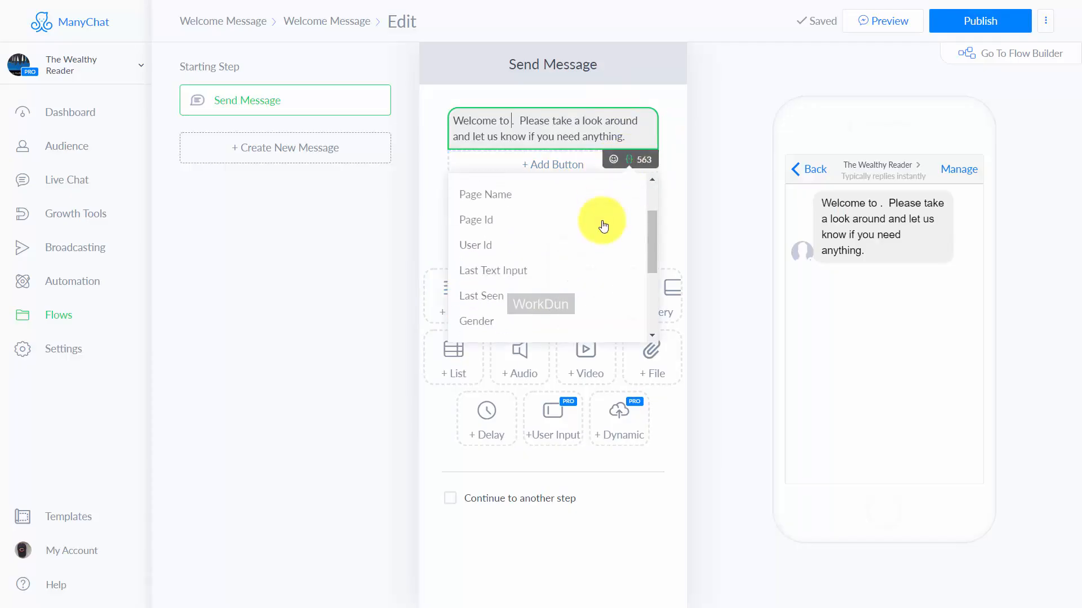
left_click(504, 206)
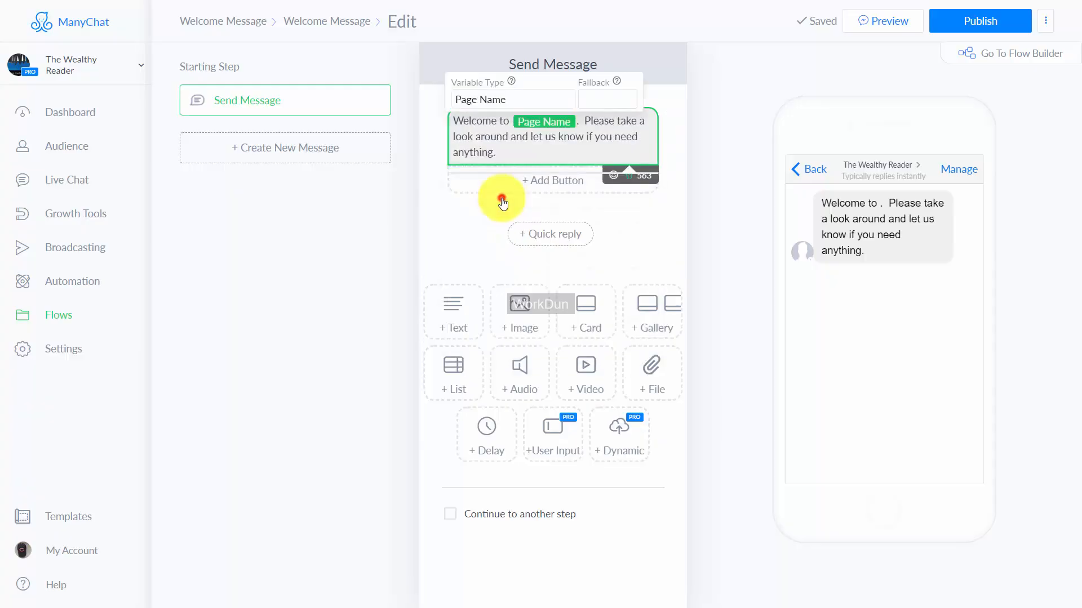
left_click(371, 287)
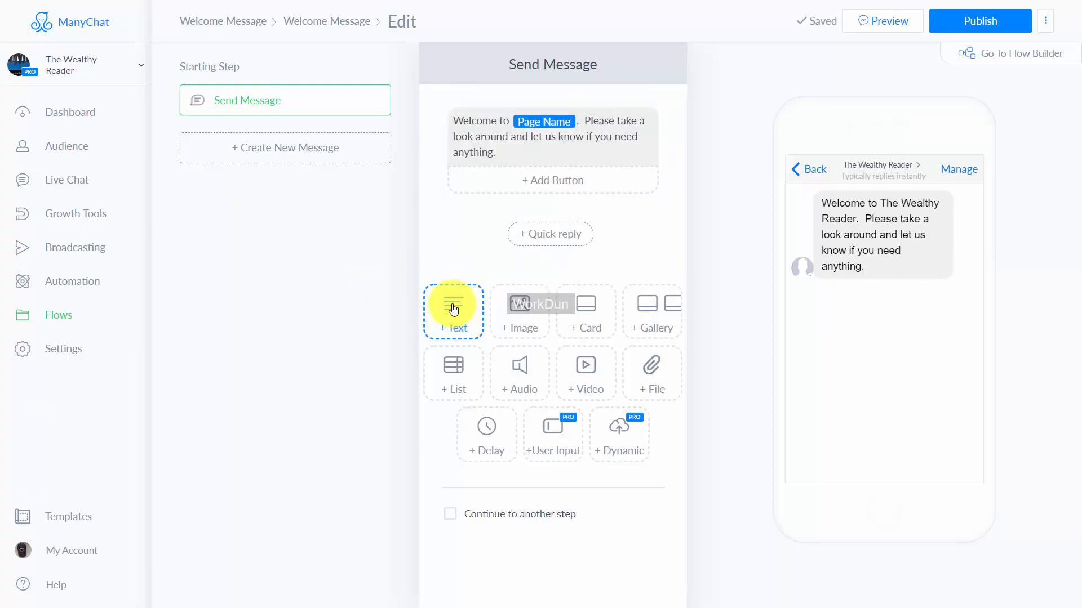
left_click(549, 185)
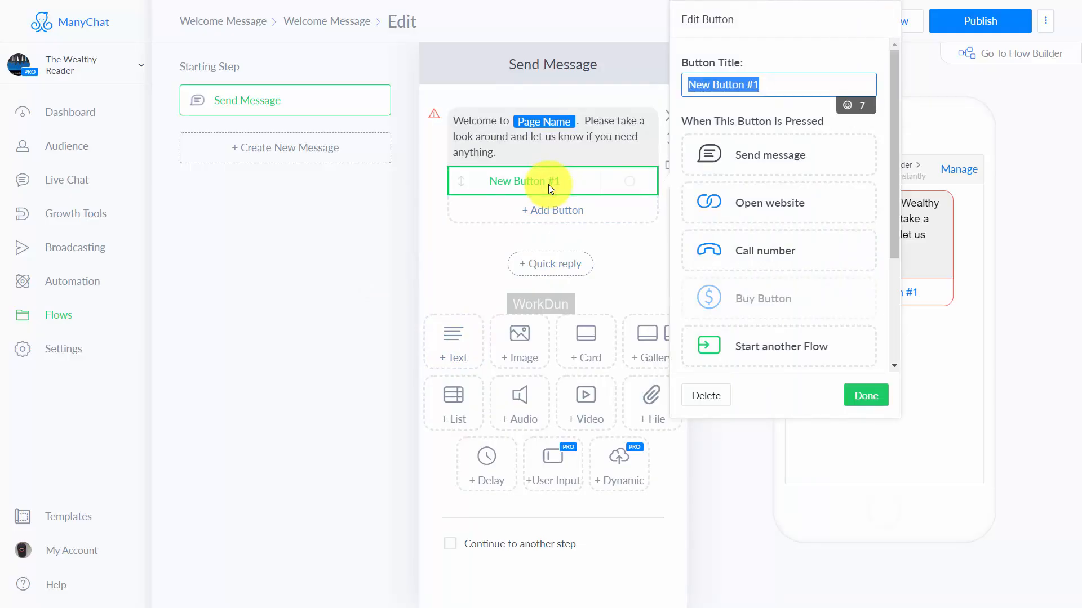
left_click(757, 209)
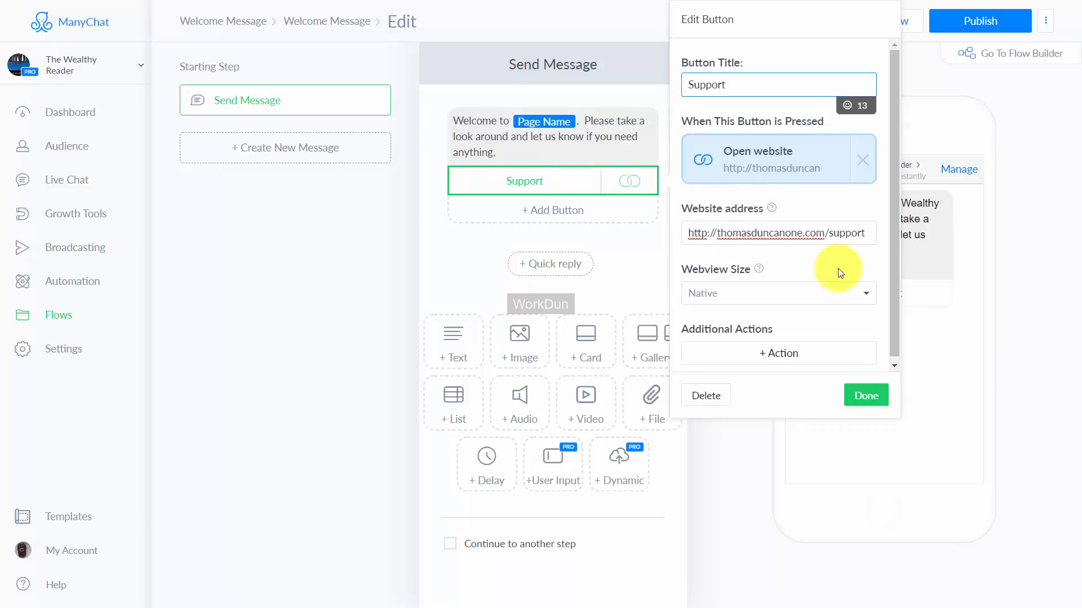
left_click(780, 355)
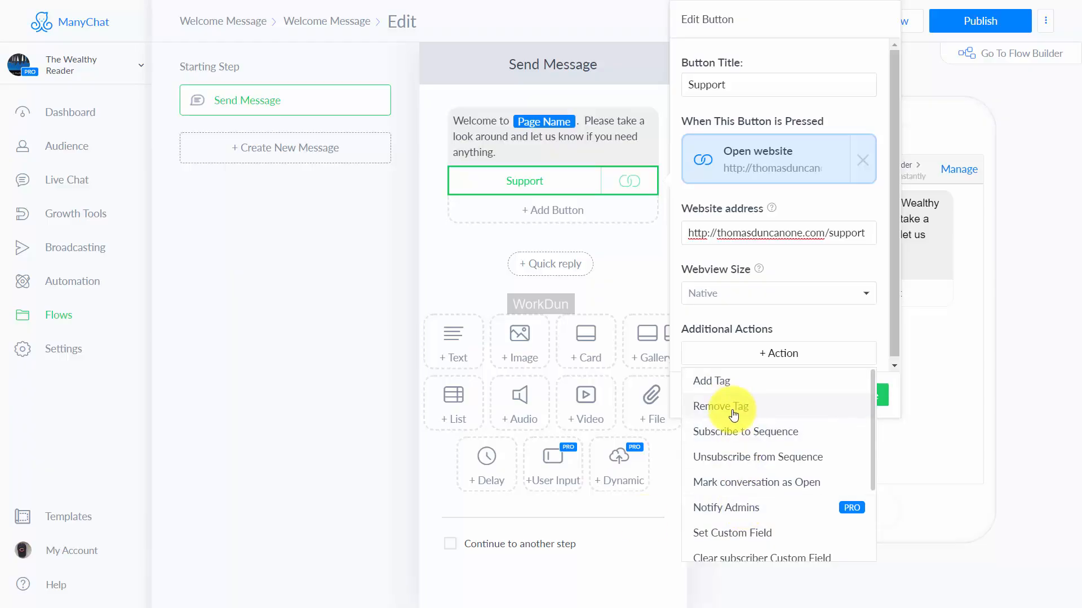
left_click(646, 523)
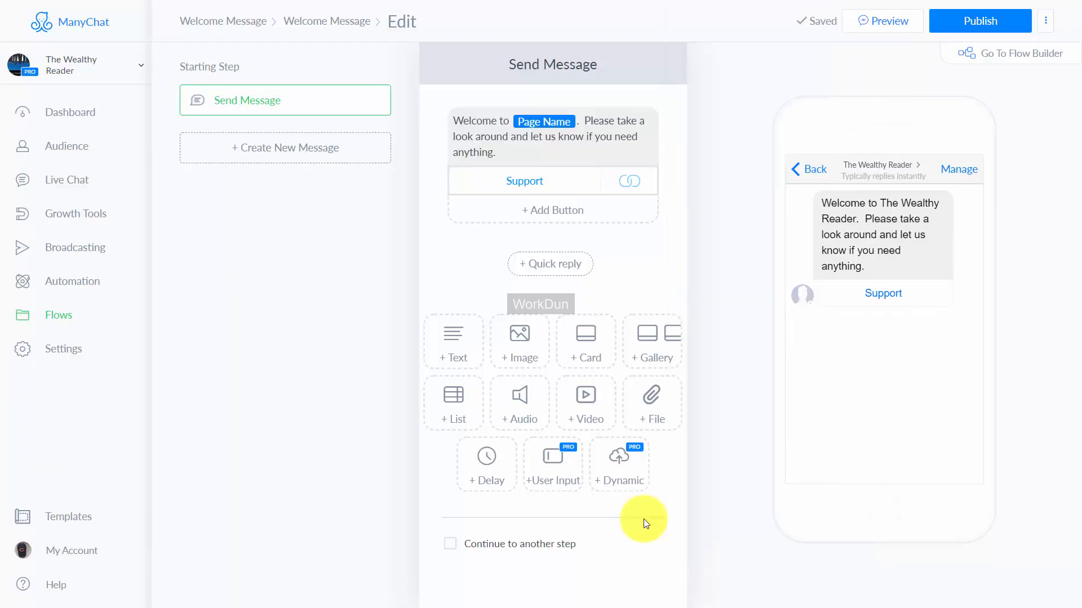
Step: Continue the welcome message to a Smart Delay step with a duration of 1 minute
left_click(453, 545)
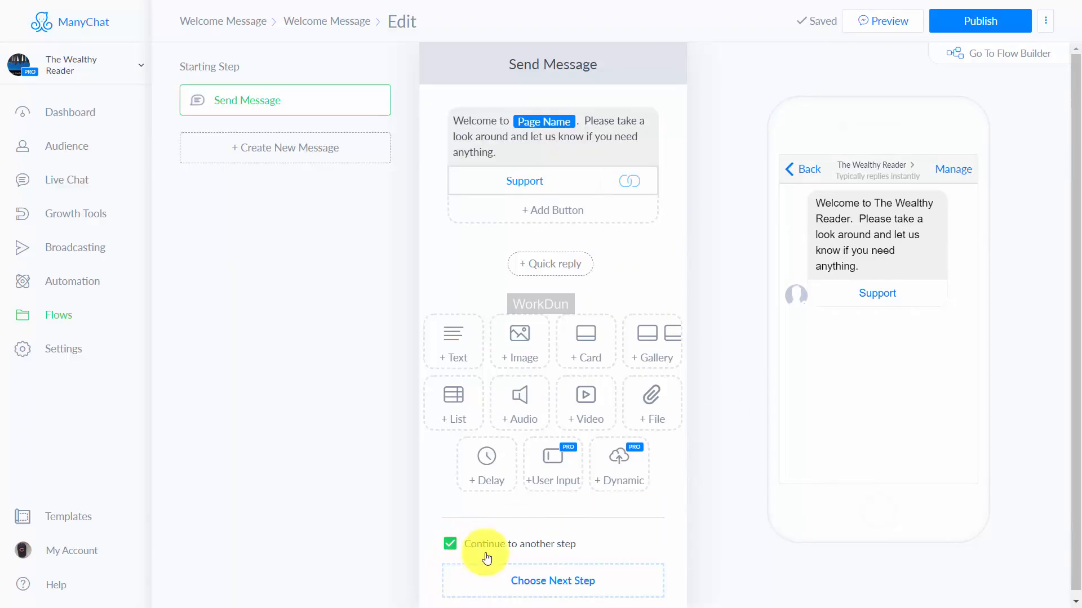
left_click(534, 583)
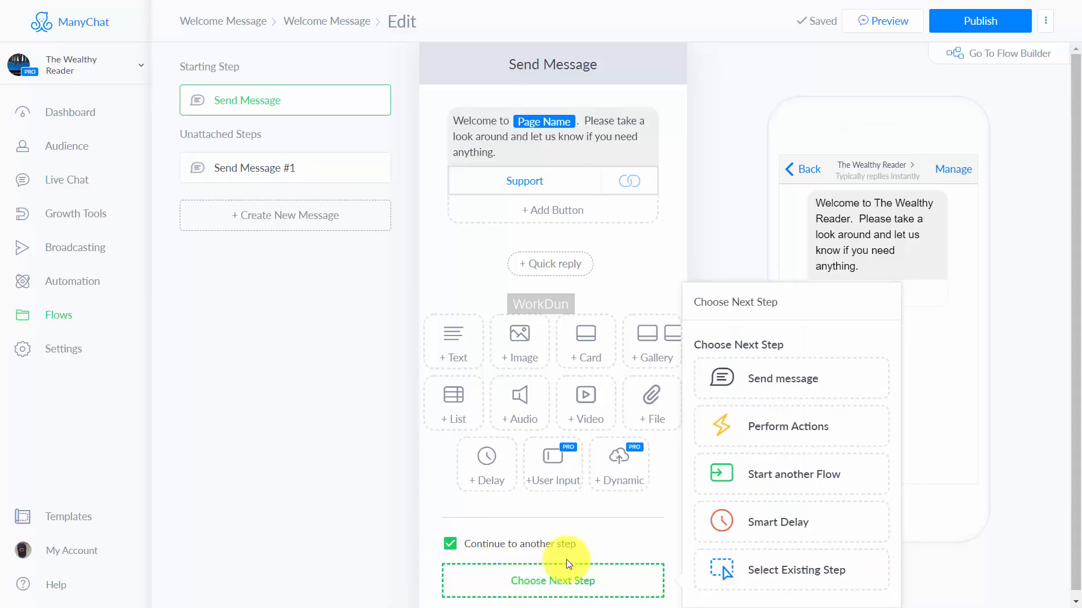
left_click(742, 520)
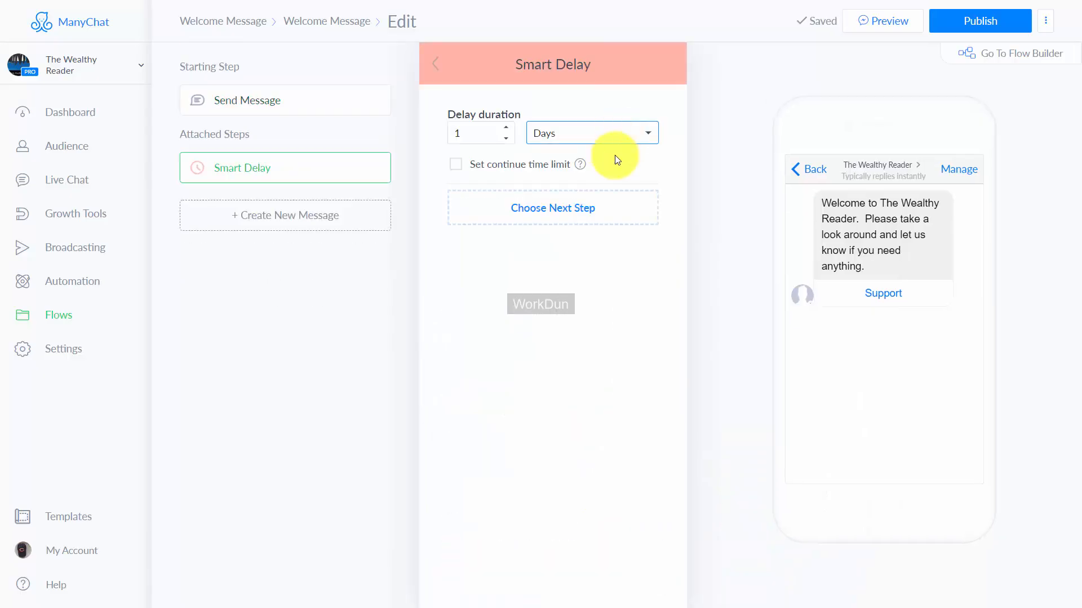
left_click(618, 140)
left_click(612, 150)
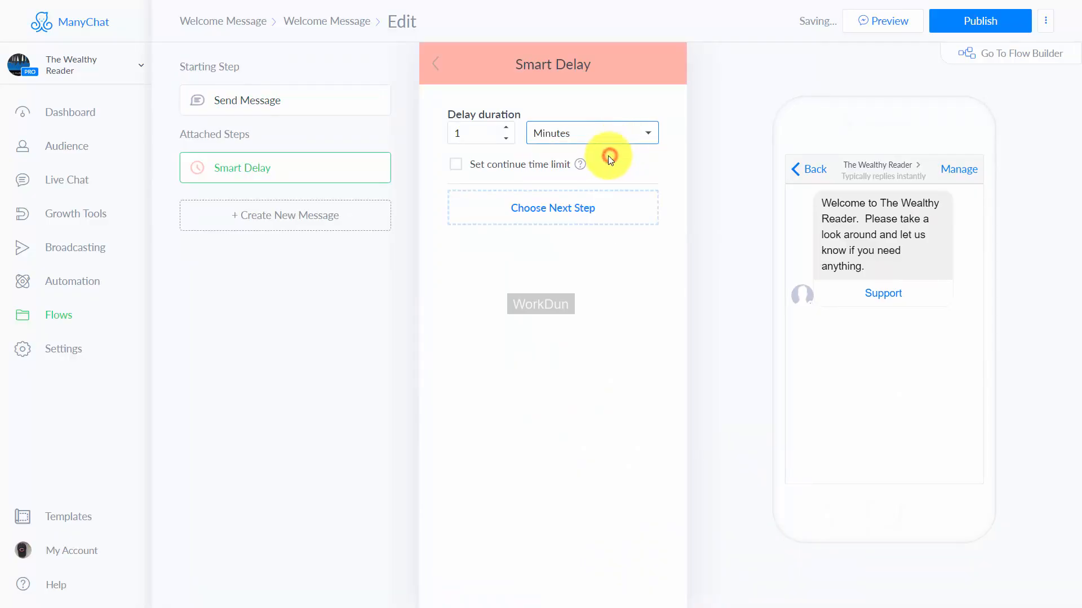
left_click(490, 134)
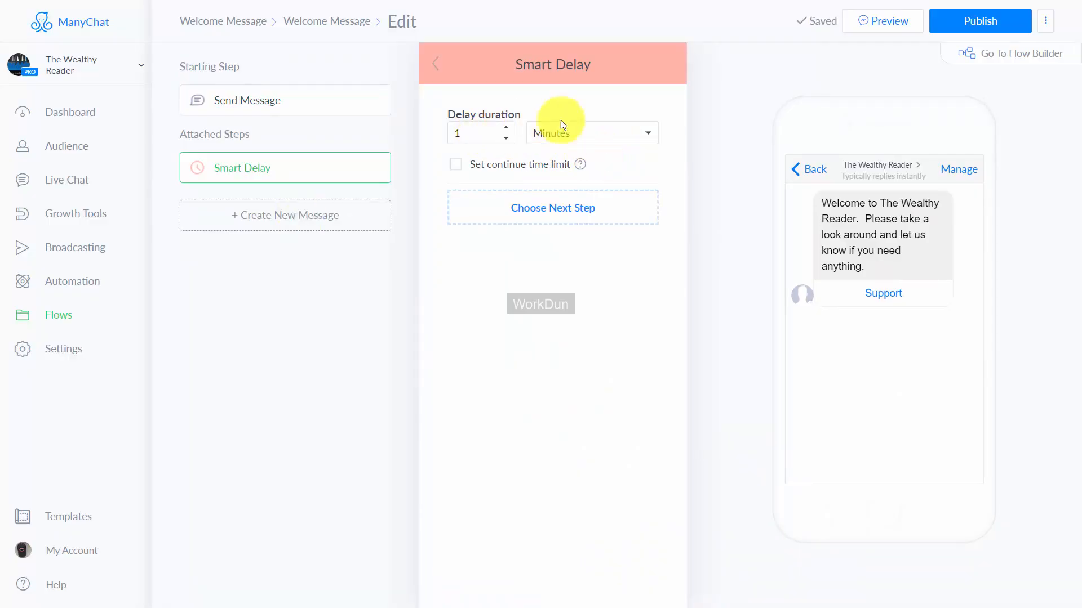
Step: Follow the delay with a message reading "Take A Look at how to get started" plus the video 1 - Overview.mp4, and publish the flow
left_click(560, 211)
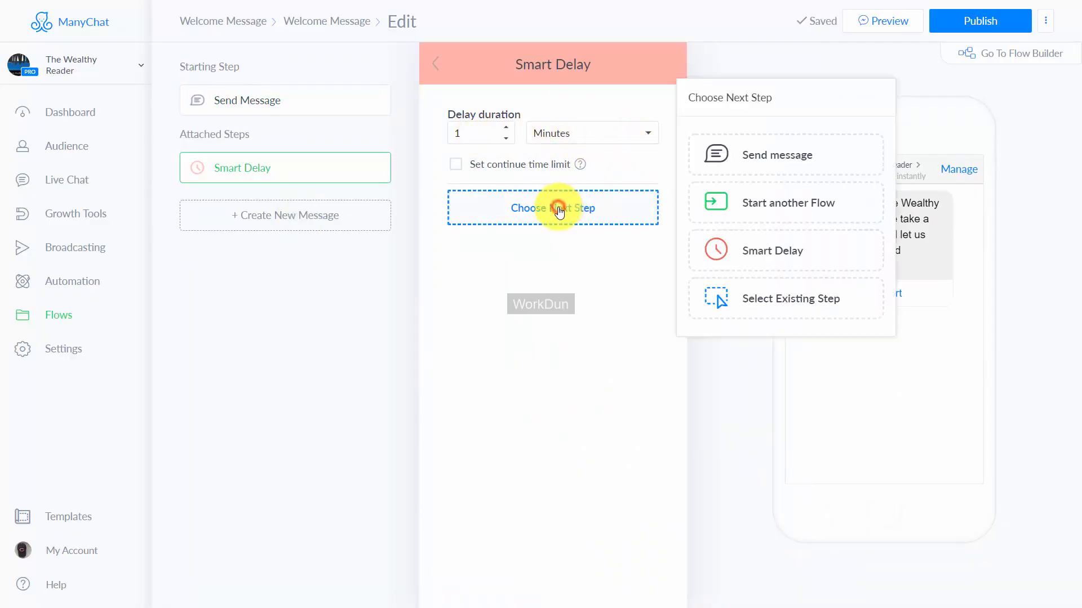
left_click(728, 154)
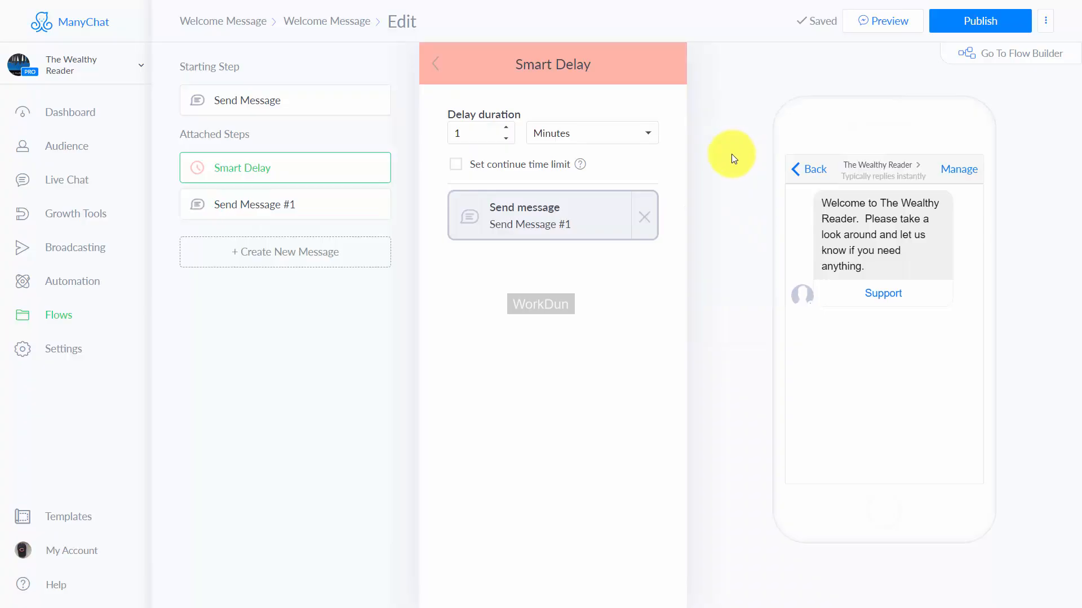
left_click(528, 214)
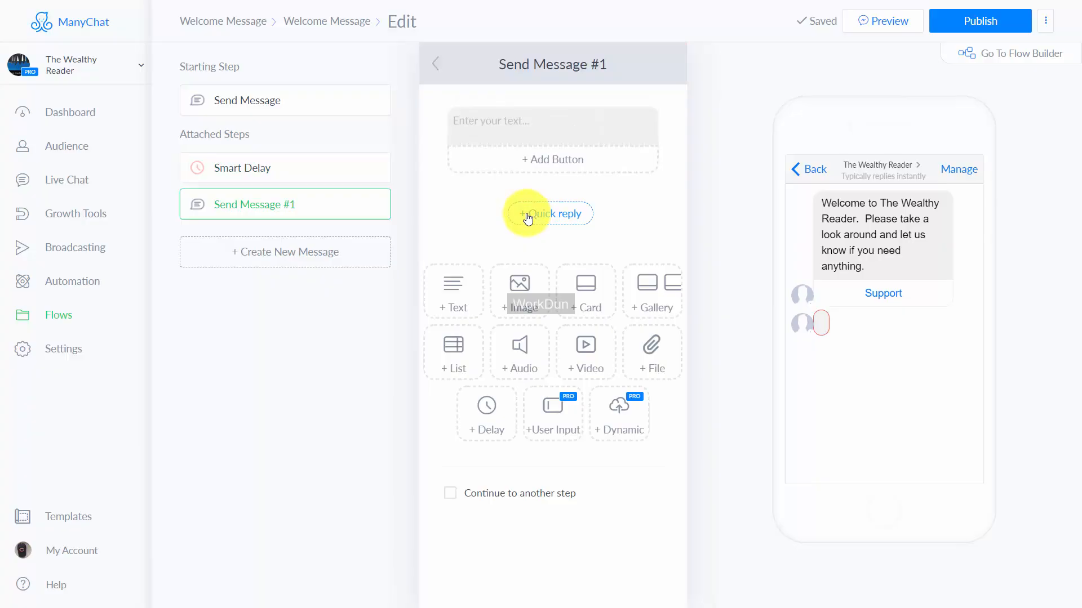
left_click(533, 125)
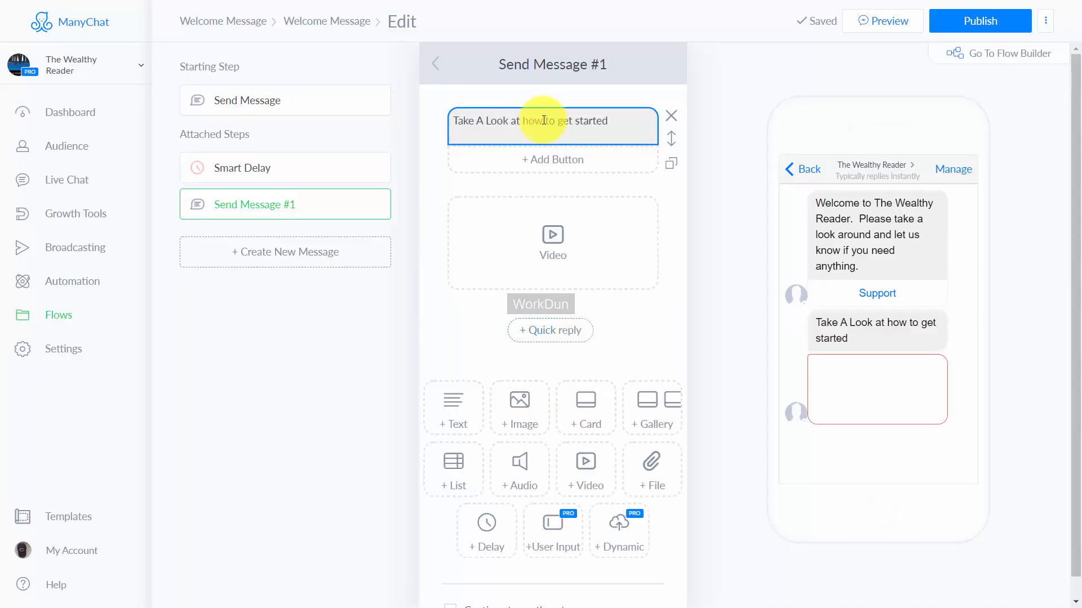
left_click(710, 58)
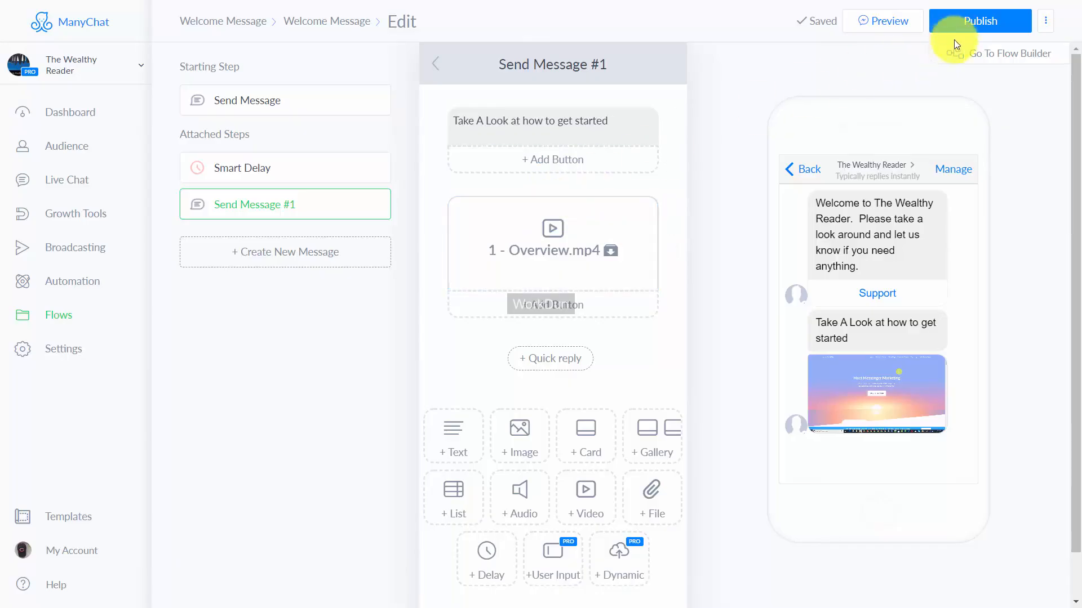
left_click(965, 23)
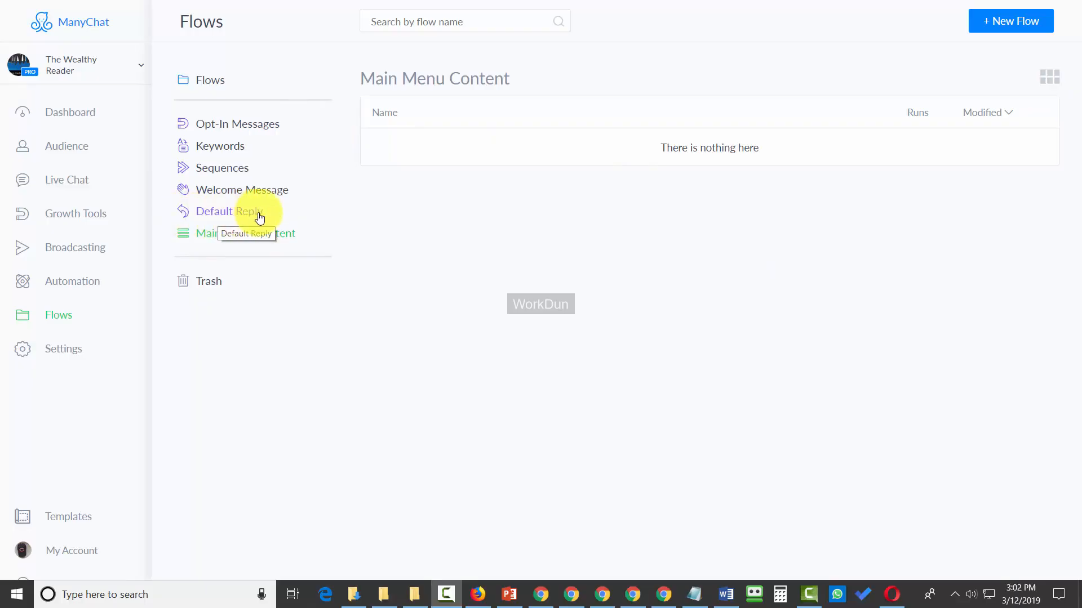
Step: Open the Default Reply flow from the default reply flows for editing
left_click(232, 217)
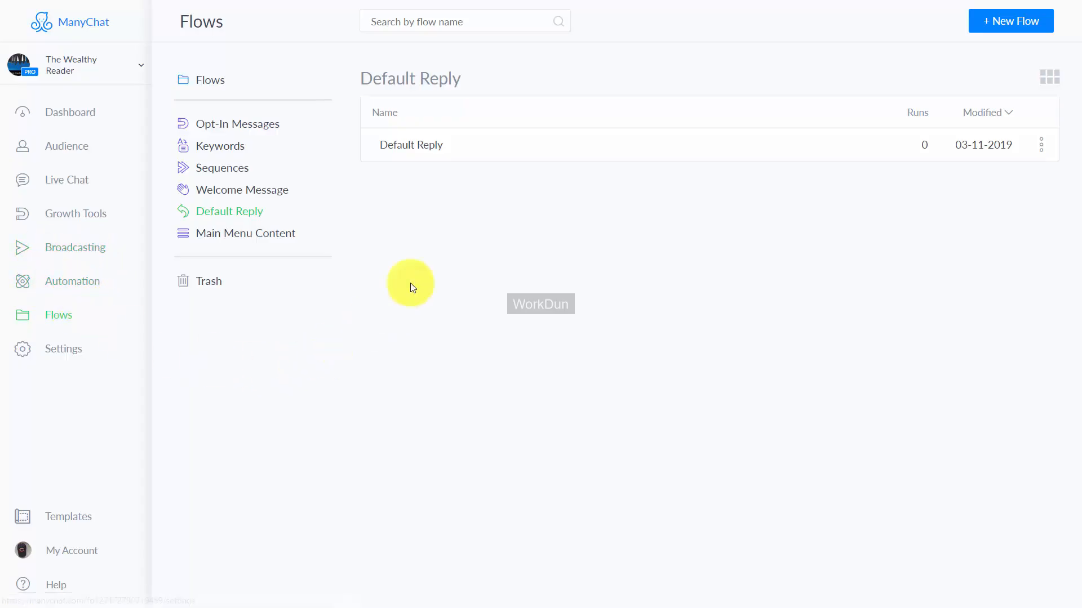
left_click(419, 144)
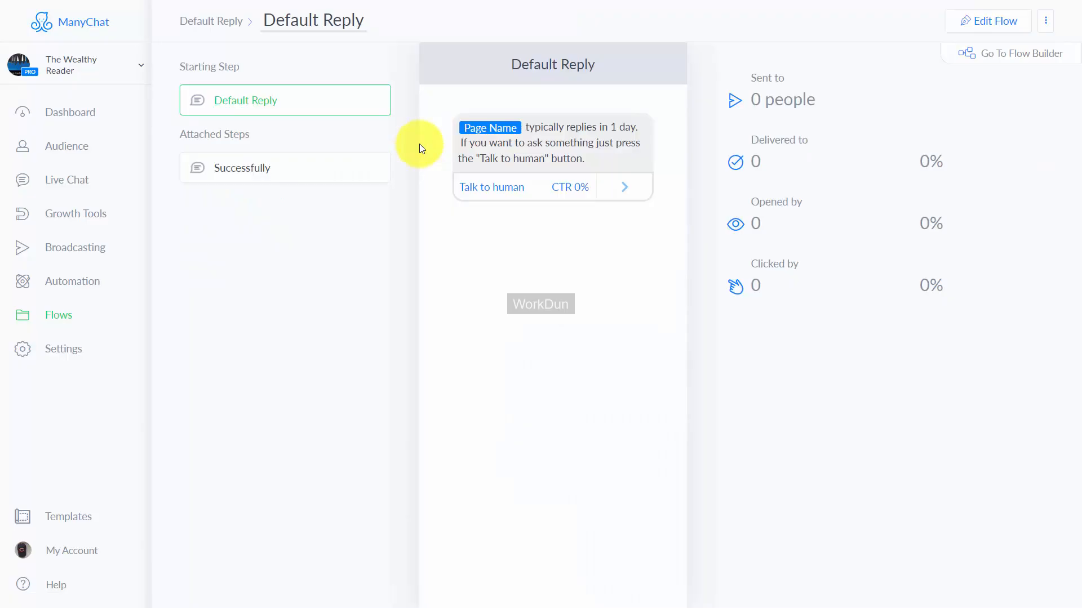
left_click(986, 24)
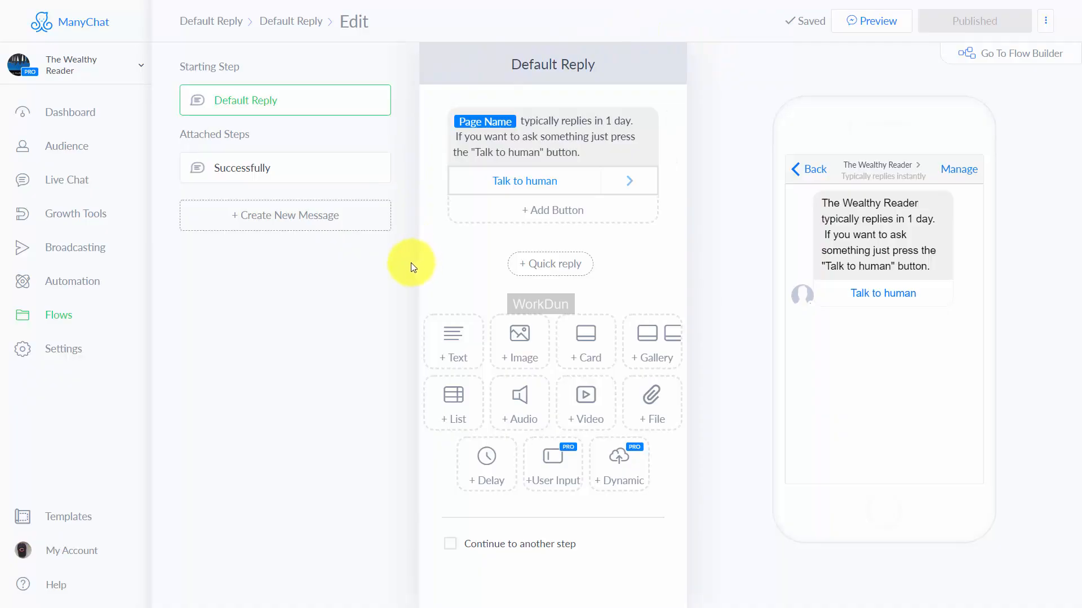
Step: Rename the "Talk to human" button in the default reply to "Get Immediate Help"
left_click(488, 135)
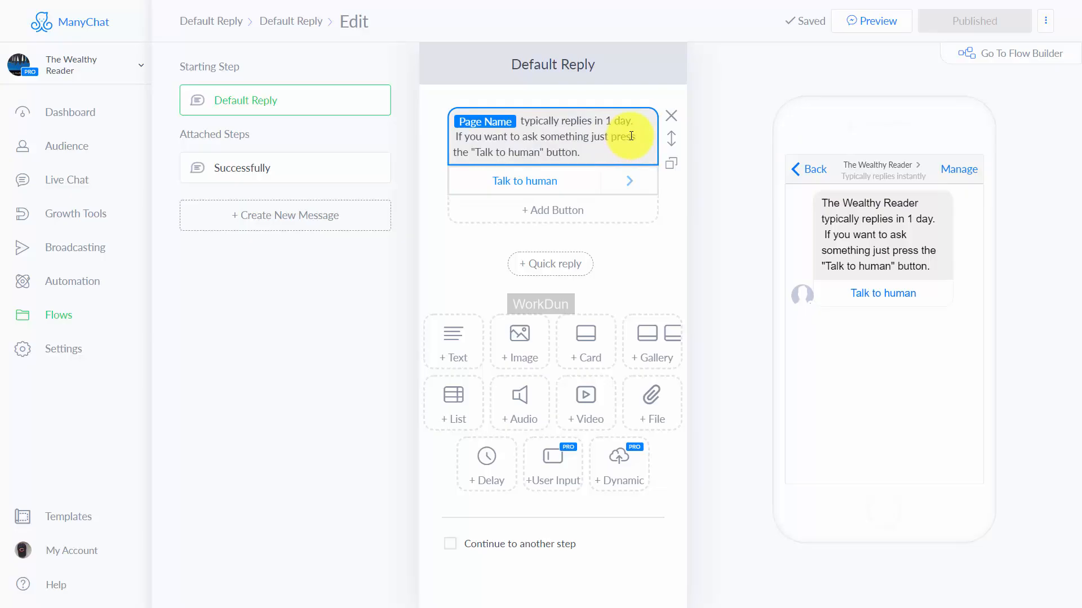
left_click(522, 181)
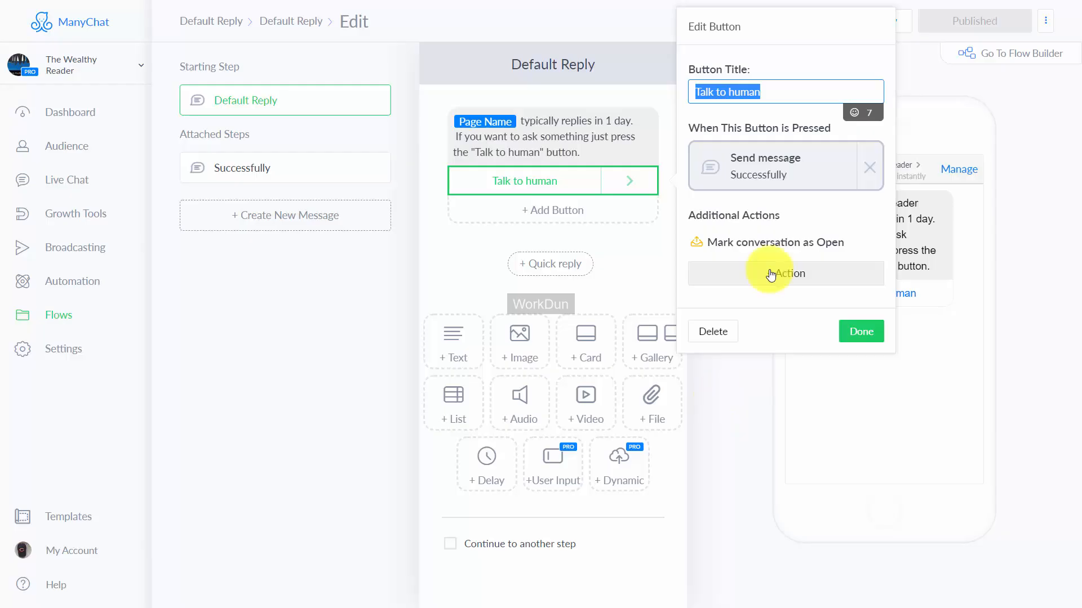
type("Get Immediate Help")
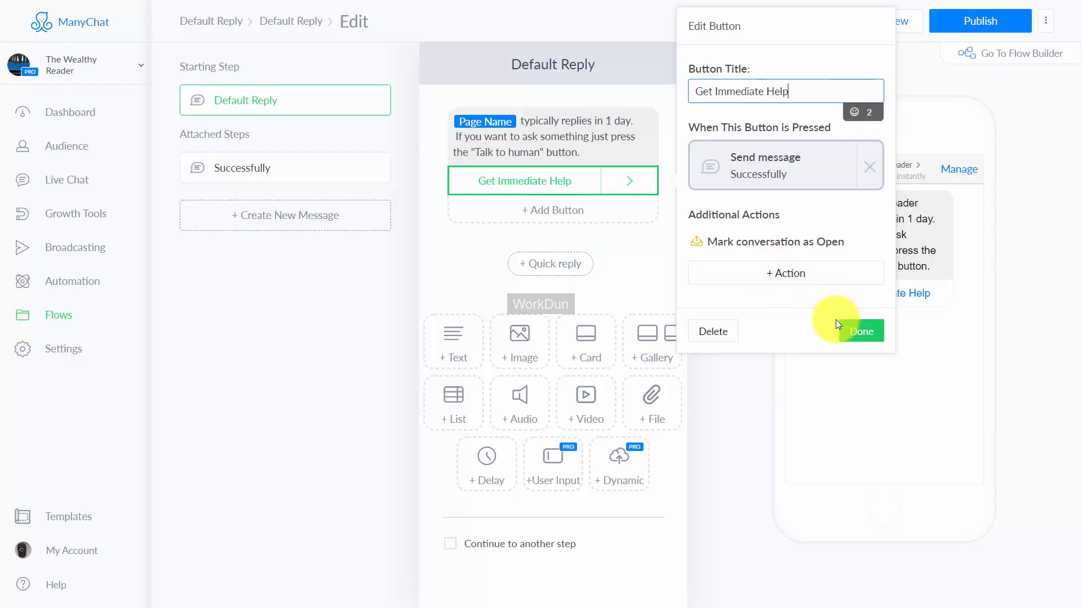
left_click(850, 333)
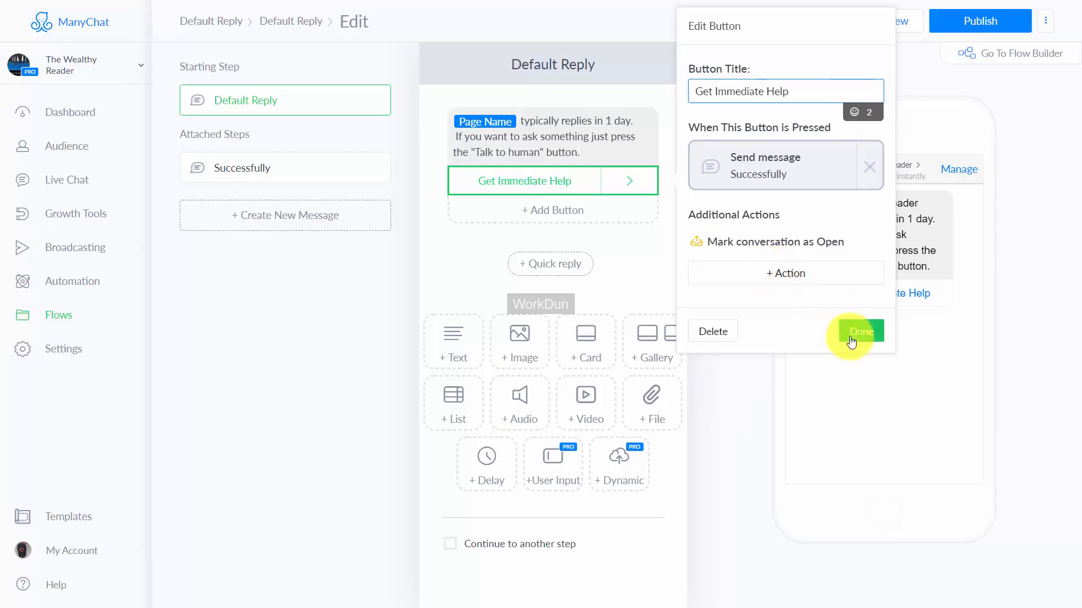
Step: Change the button name quoted in the default reply text to "Get Immediate Help" and add the video 1 - Overview.mp4 below it
left_click(540, 152)
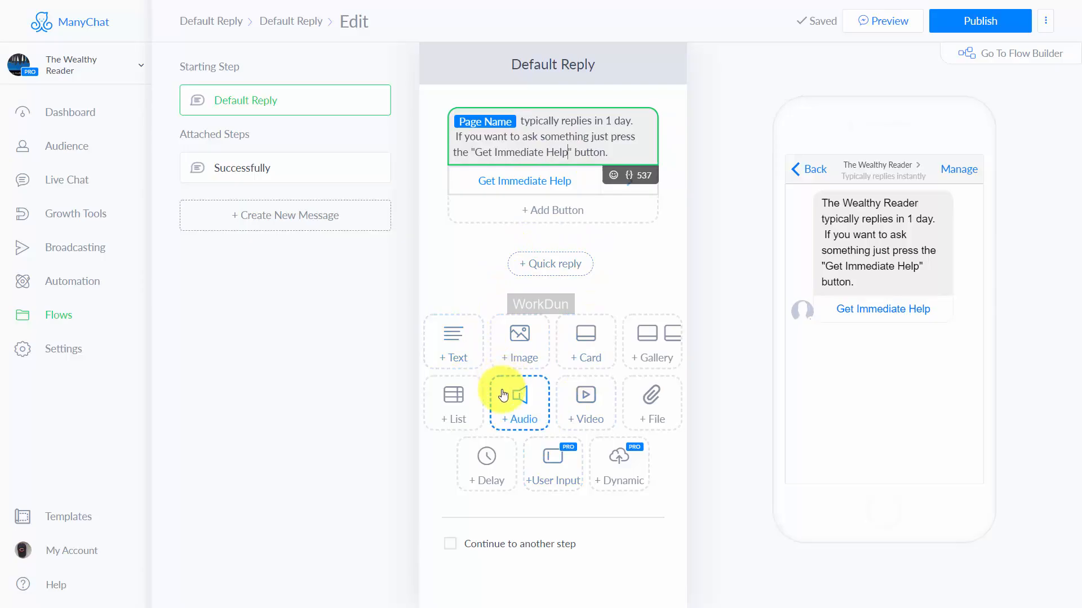
left_click(572, 403)
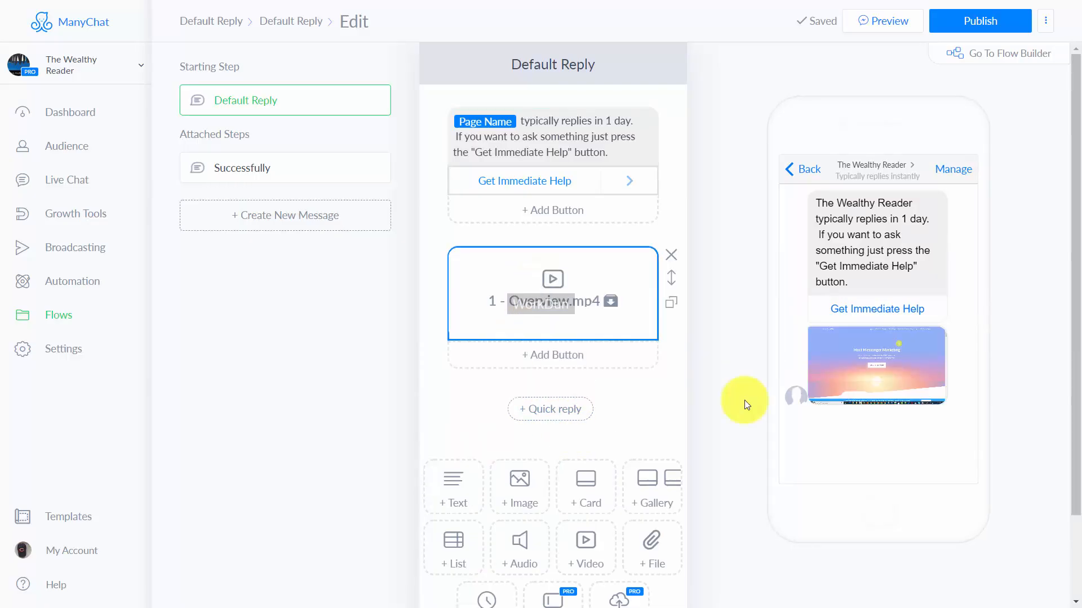
left_click(643, 547)
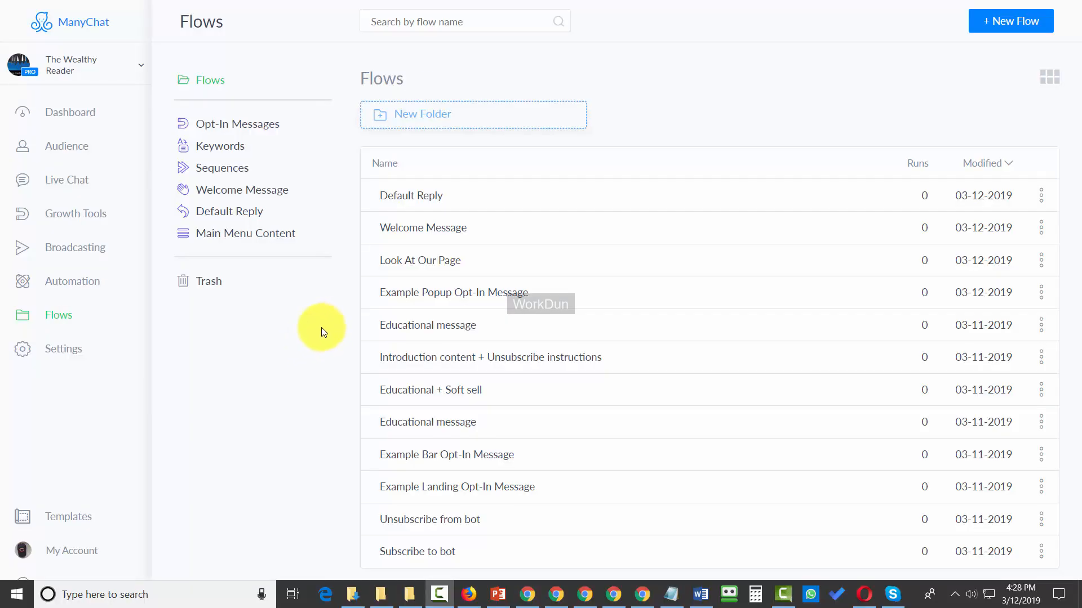
Step: Review the first Educational message flow in the Example Sequence folder and return to the folder's flow list
left_click(221, 169)
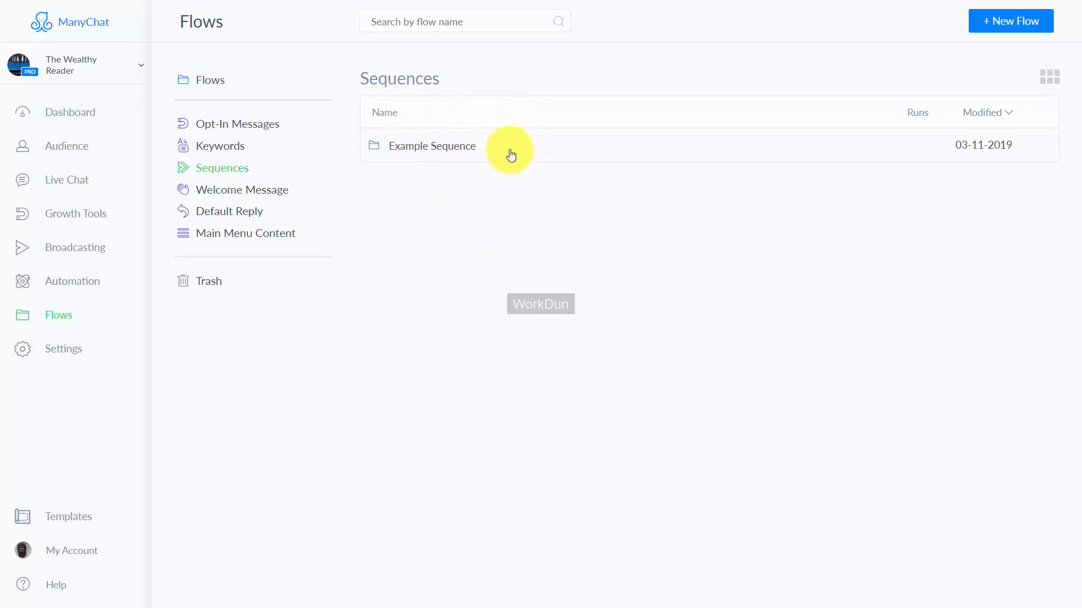
left_click(436, 146)
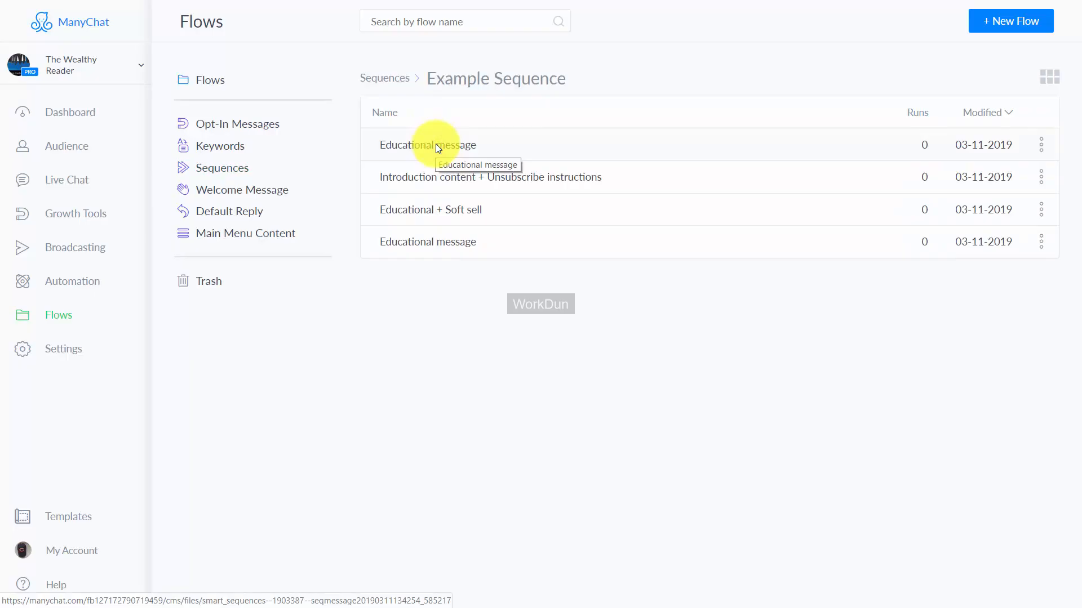
left_click(437, 147)
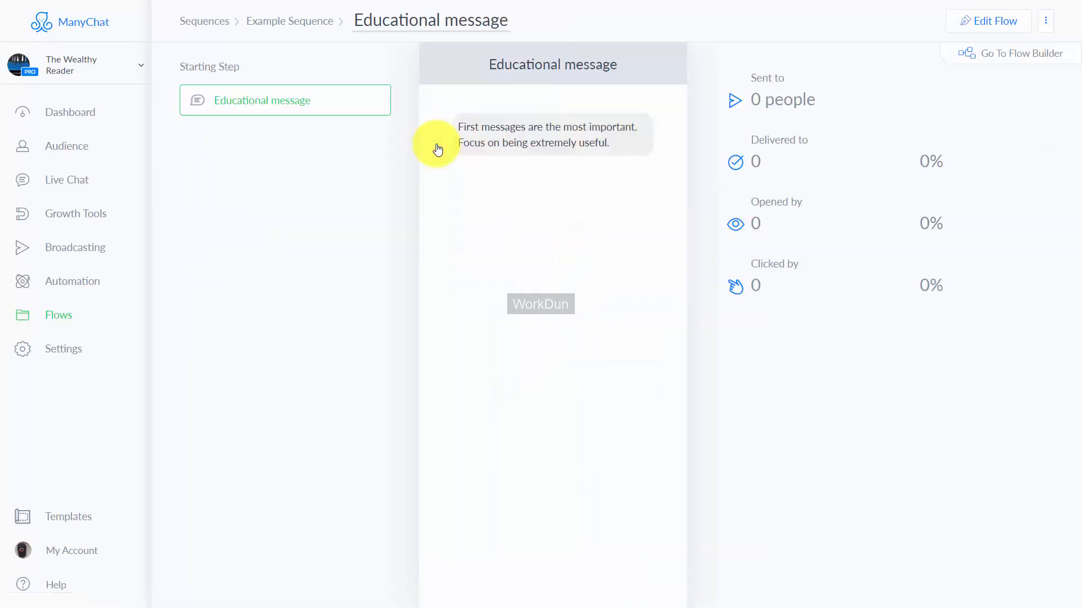
key("alt+Left")
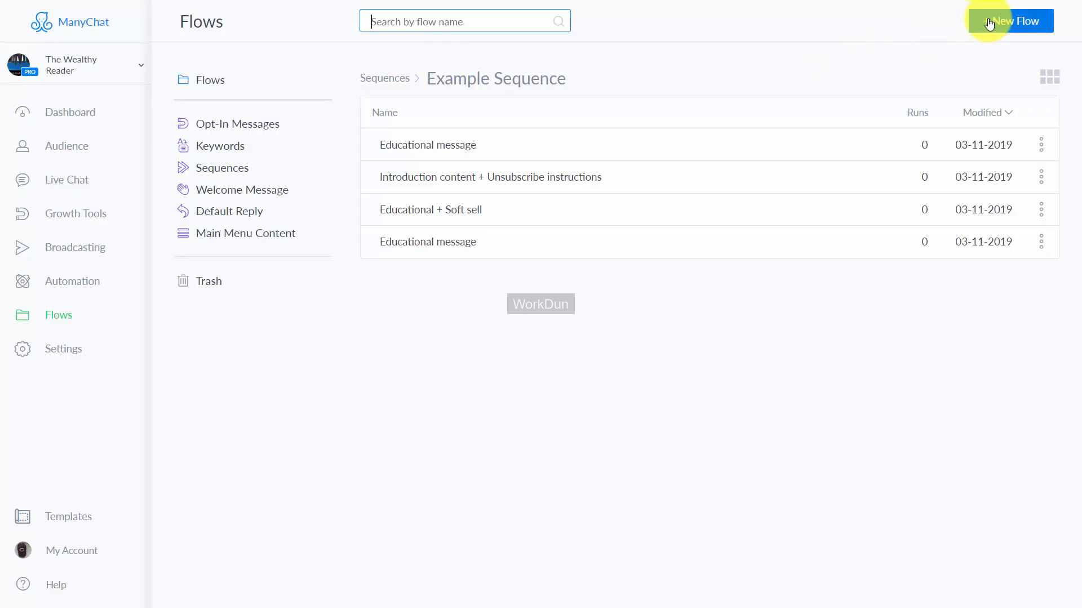
Step: Open Example Sequence from the automation sequences and check the schedule options of its Introduction content + Unsubscribe instructions message
left_click(90, 288)
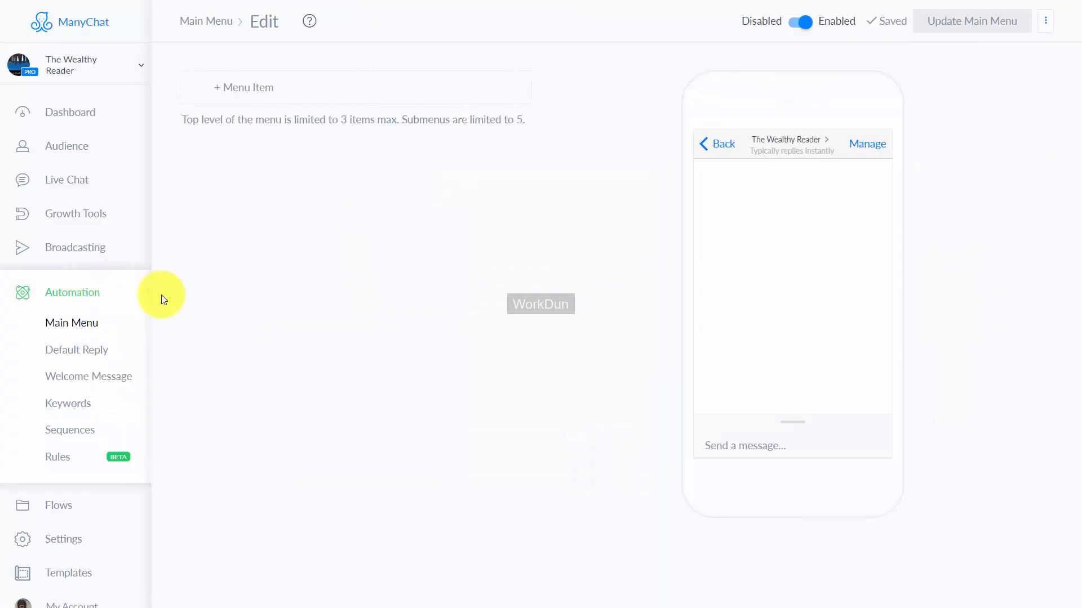
left_click(77, 434)
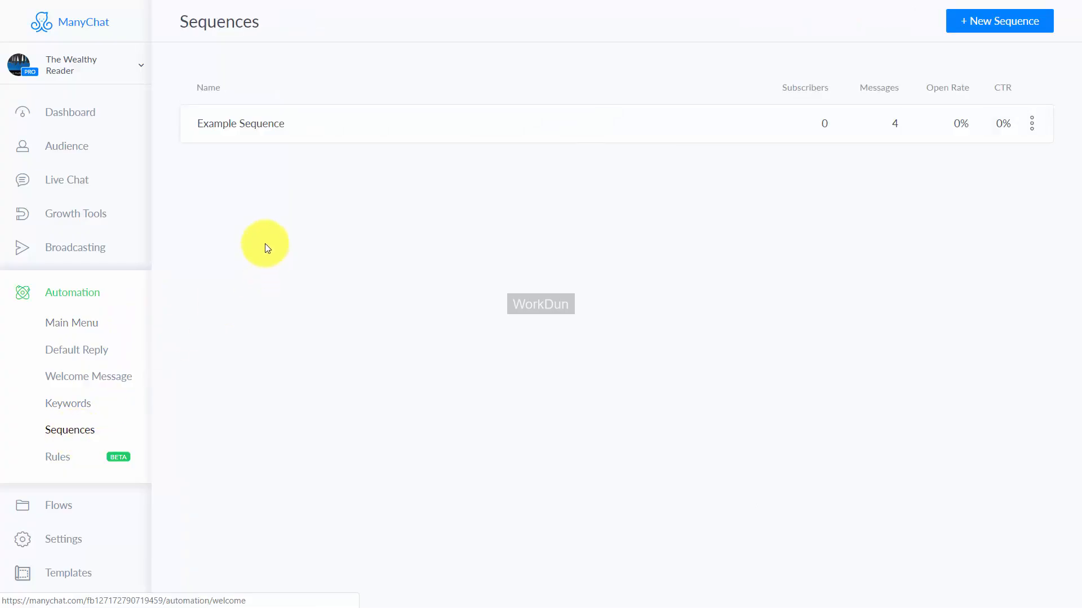
left_click(264, 129)
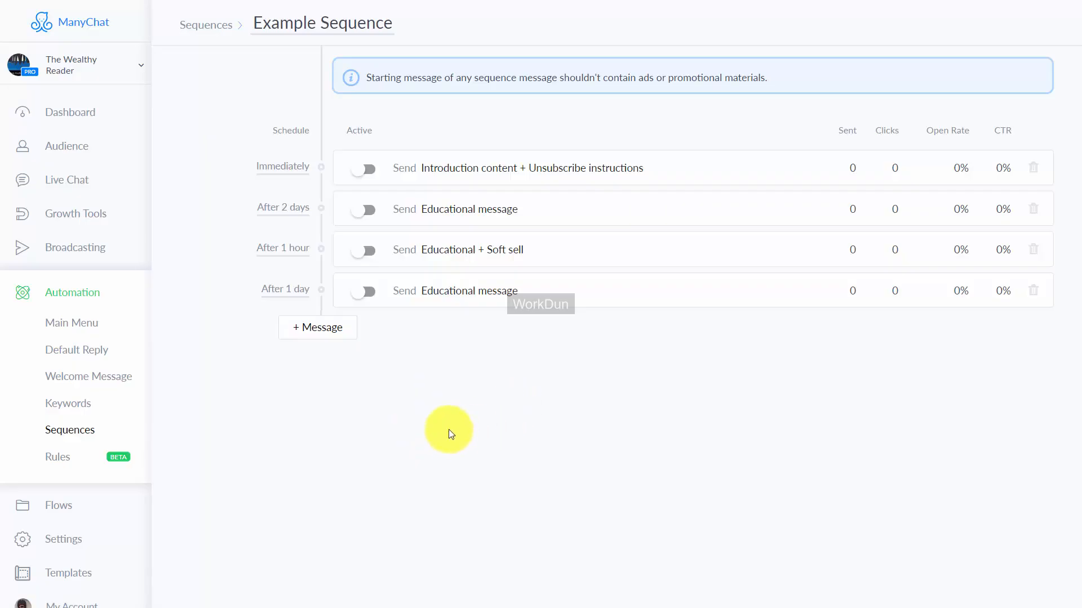
left_click(287, 169)
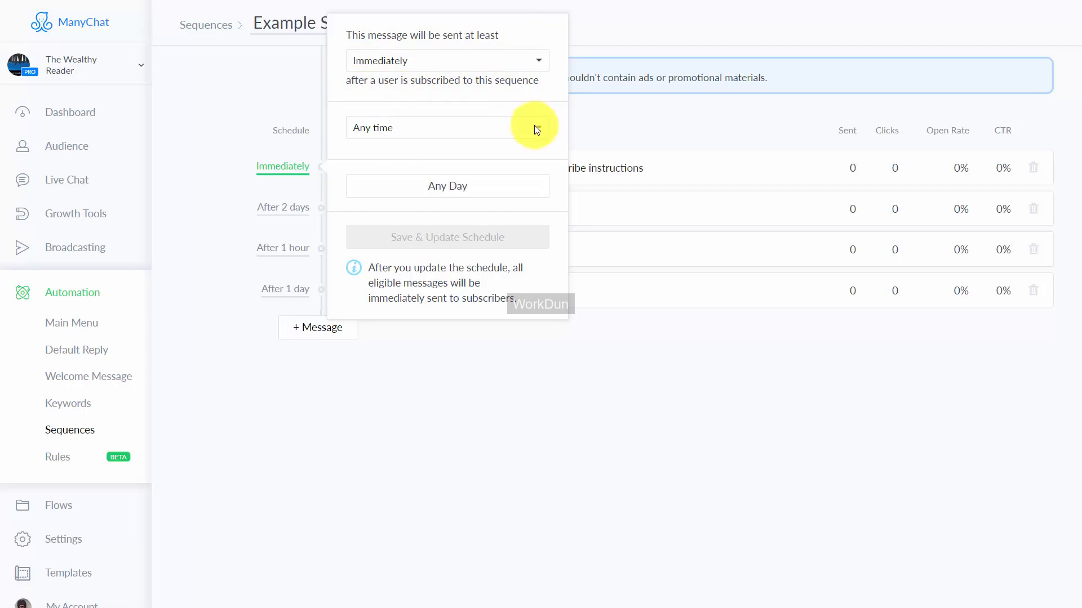
left_click(363, 346)
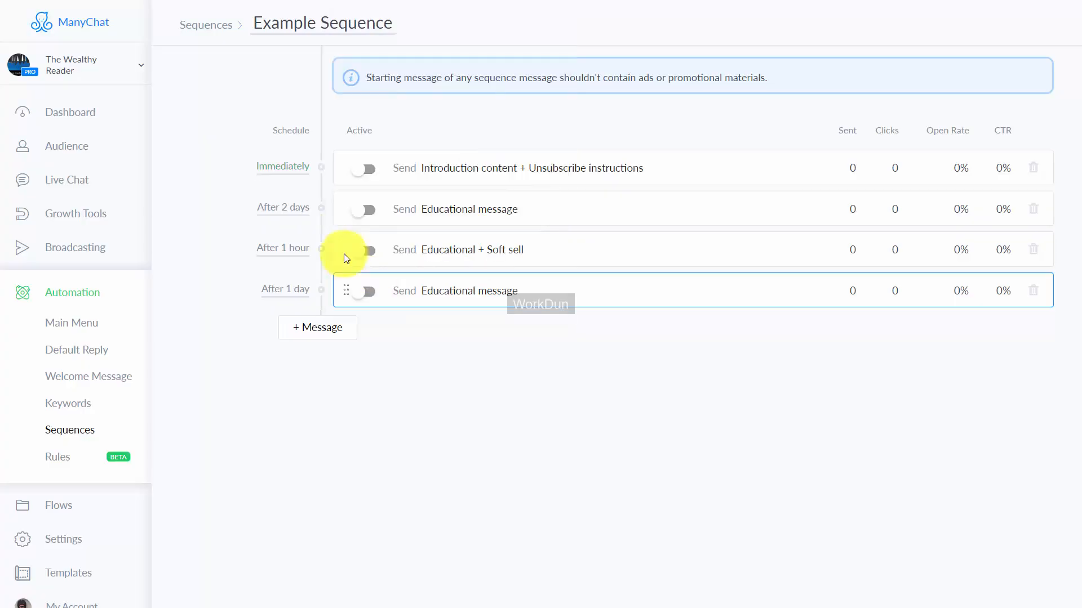
Step: Schedule the sequence's second message for 1 day after the previous one, sent between 8:00 and 22:00 on any day, and save the schedule
left_click(291, 210)
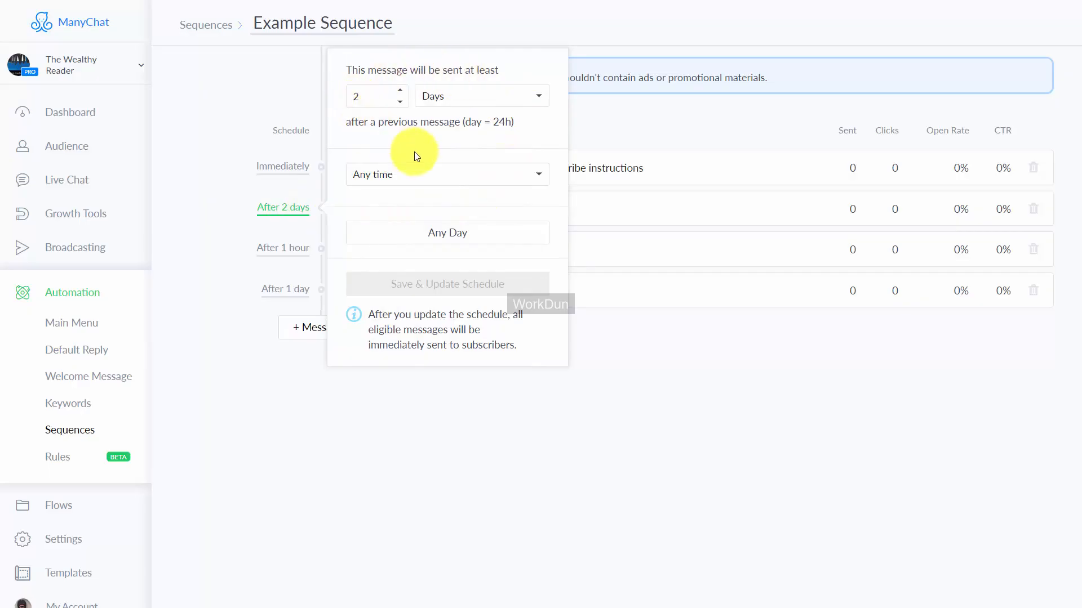
left_click(402, 103)
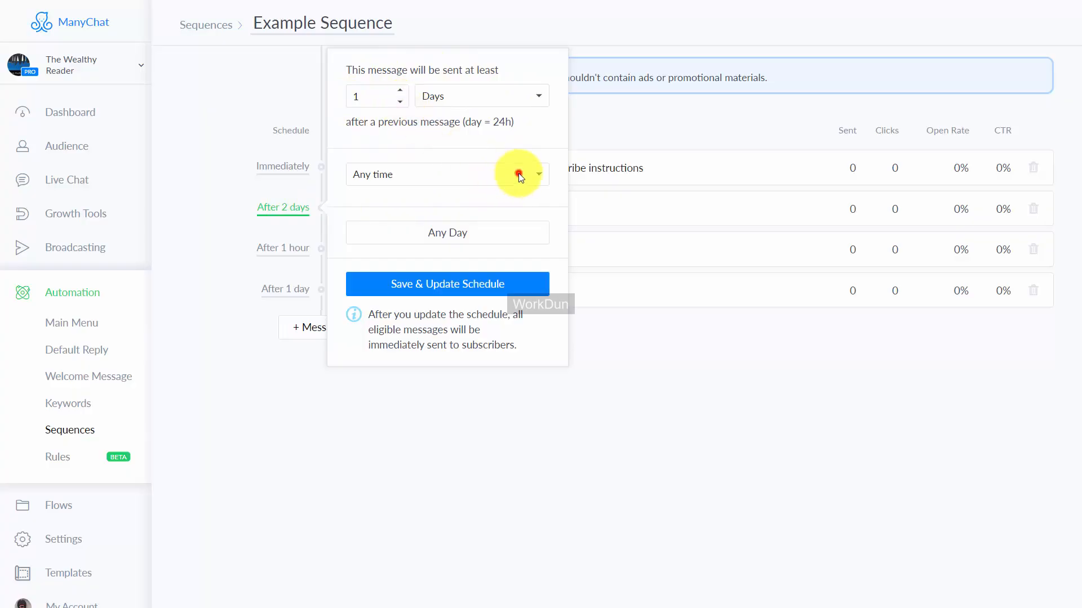
left_click(518, 176)
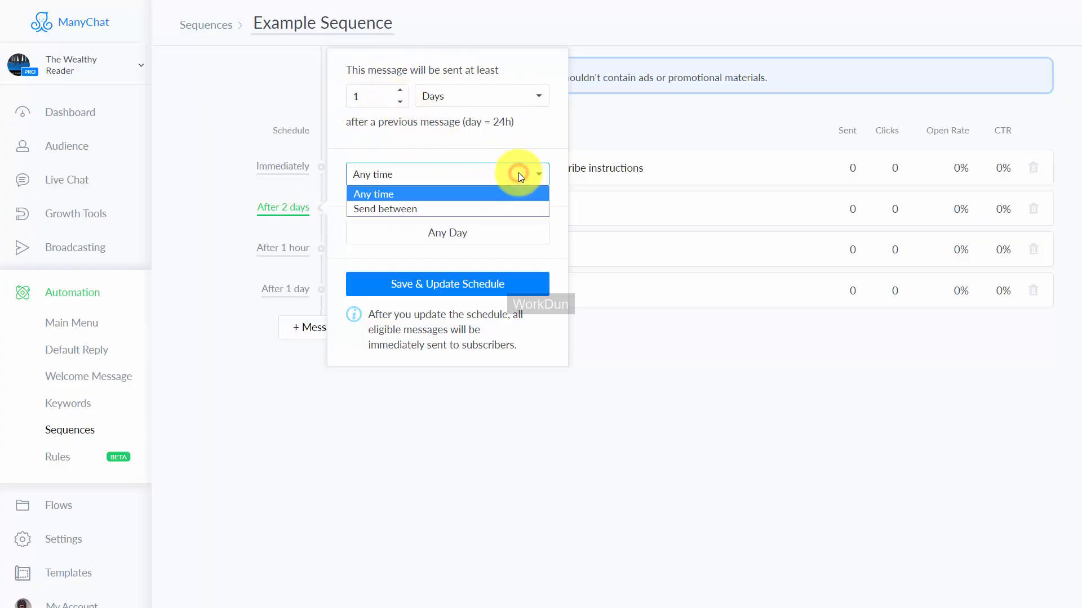
left_click(503, 205)
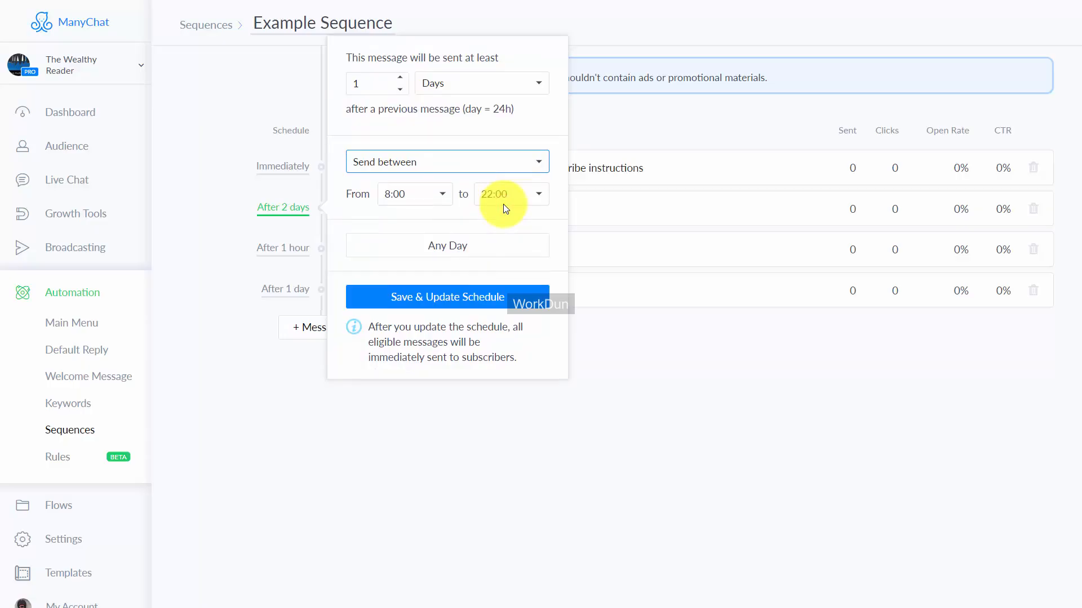
left_click(462, 300)
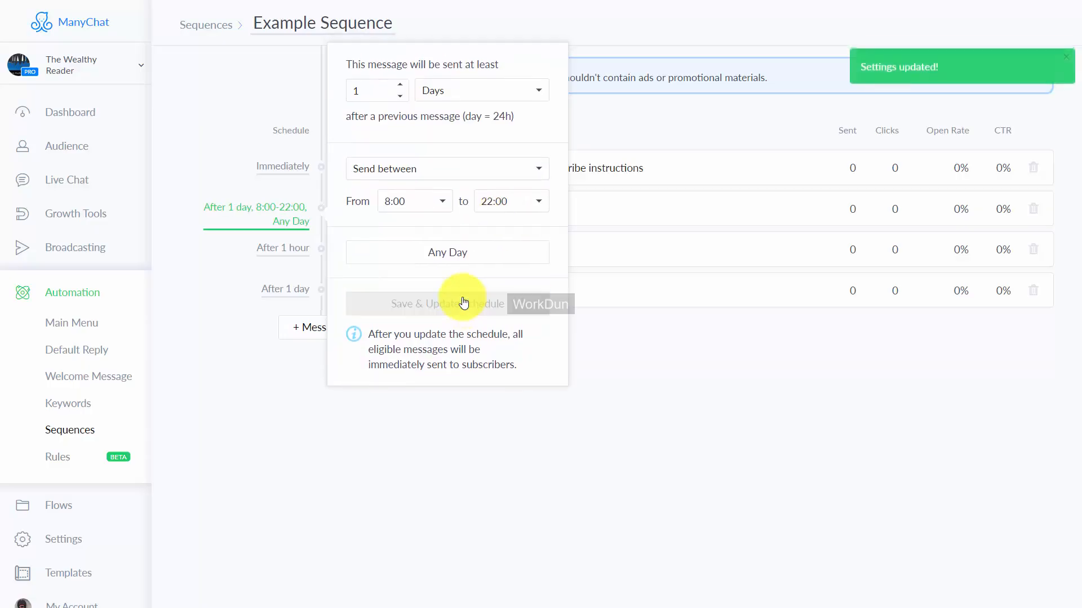
Step: Schedule the Educational + Soft sell message of Example Sequence for 1 day after the previous message and save the schedule
left_click(589, 381)
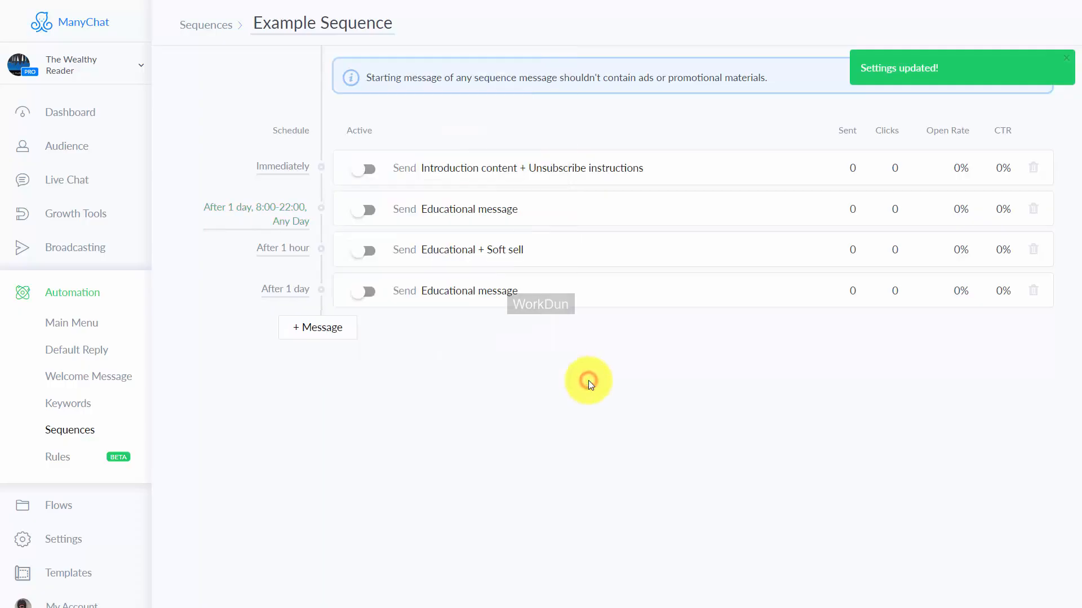
left_click(294, 252)
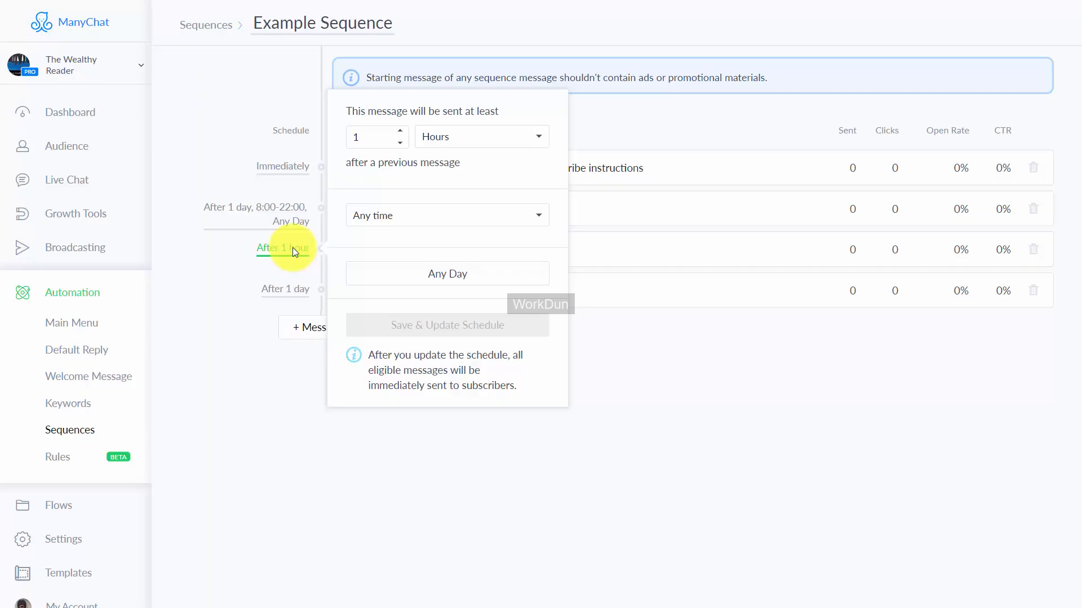
left_click(498, 143)
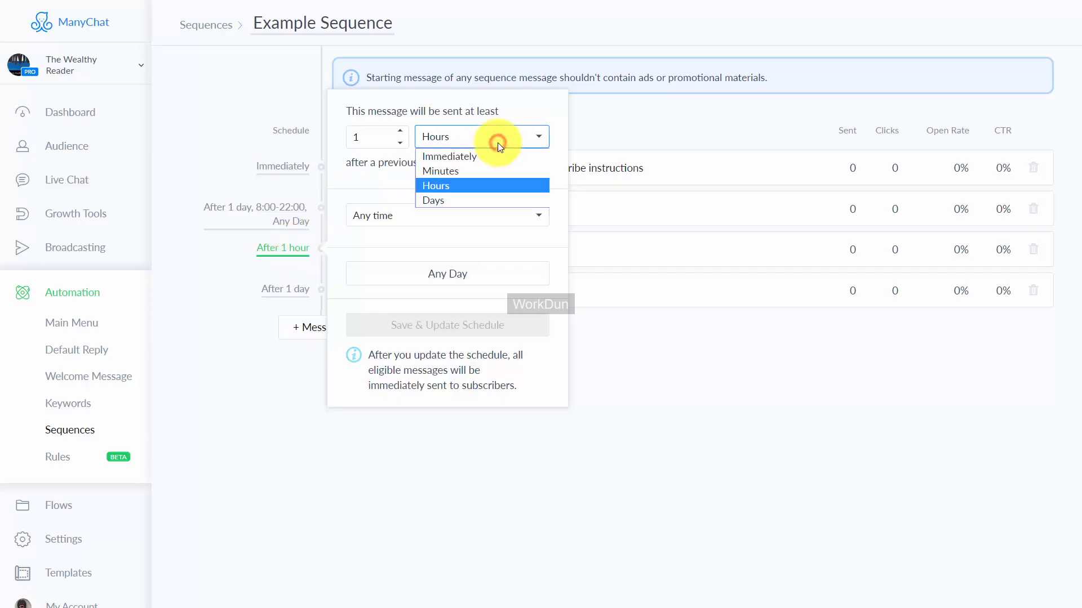
left_click(483, 200)
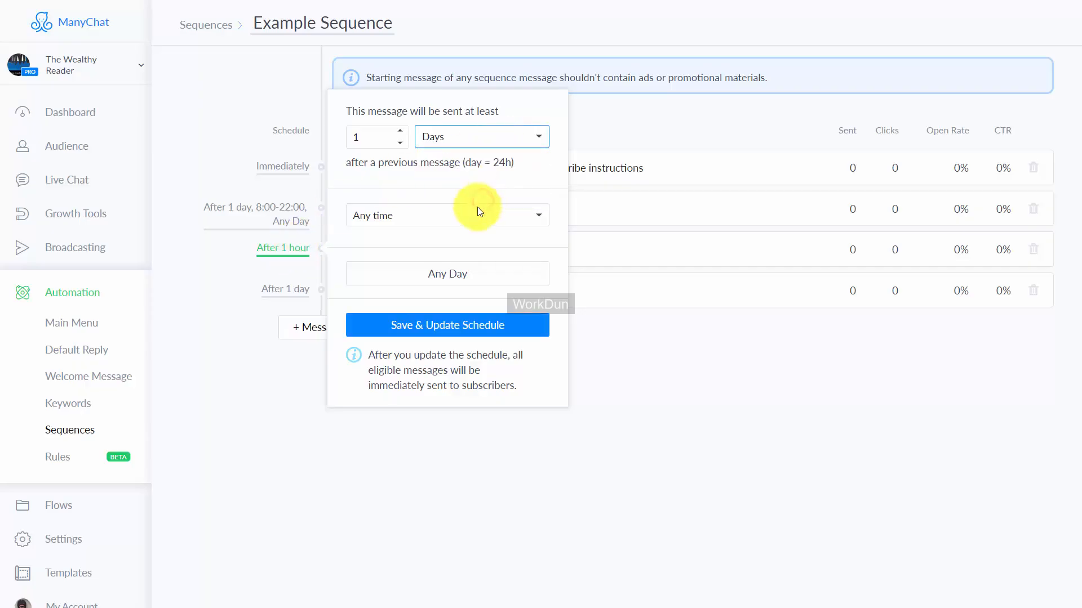
left_click(437, 332)
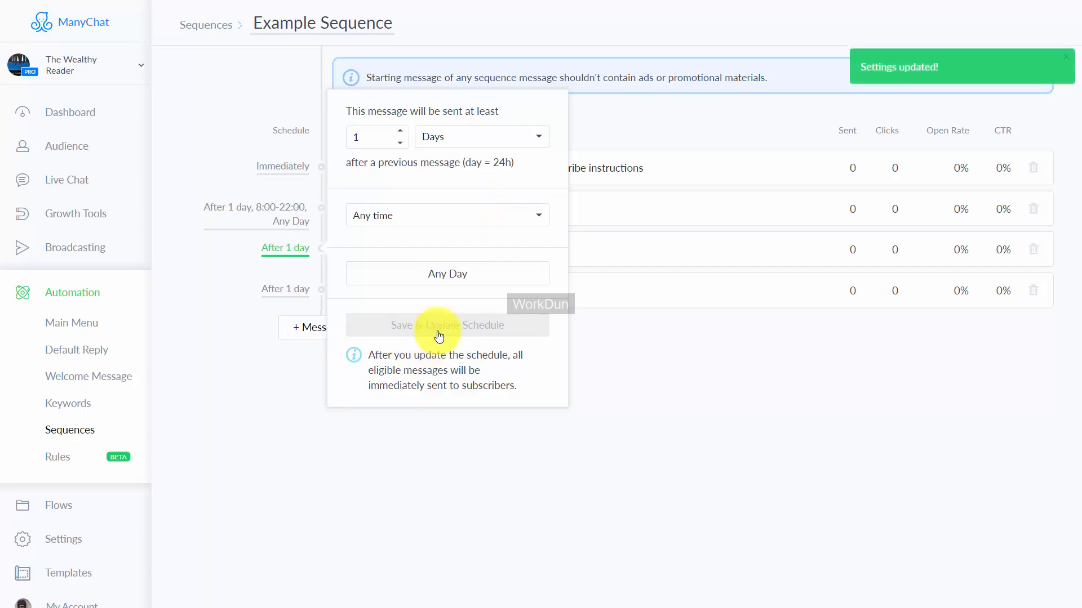
left_click(498, 451)
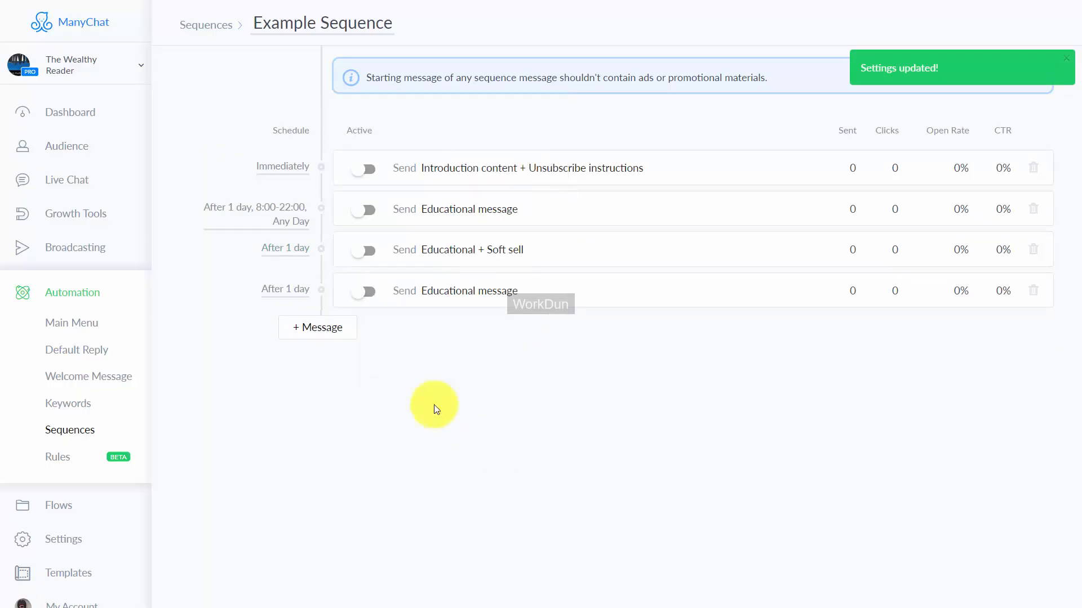
Step: Schedule the fourth message, the last Educational message, for 1 hour after the previous one and save the schedule
left_click(307, 289)
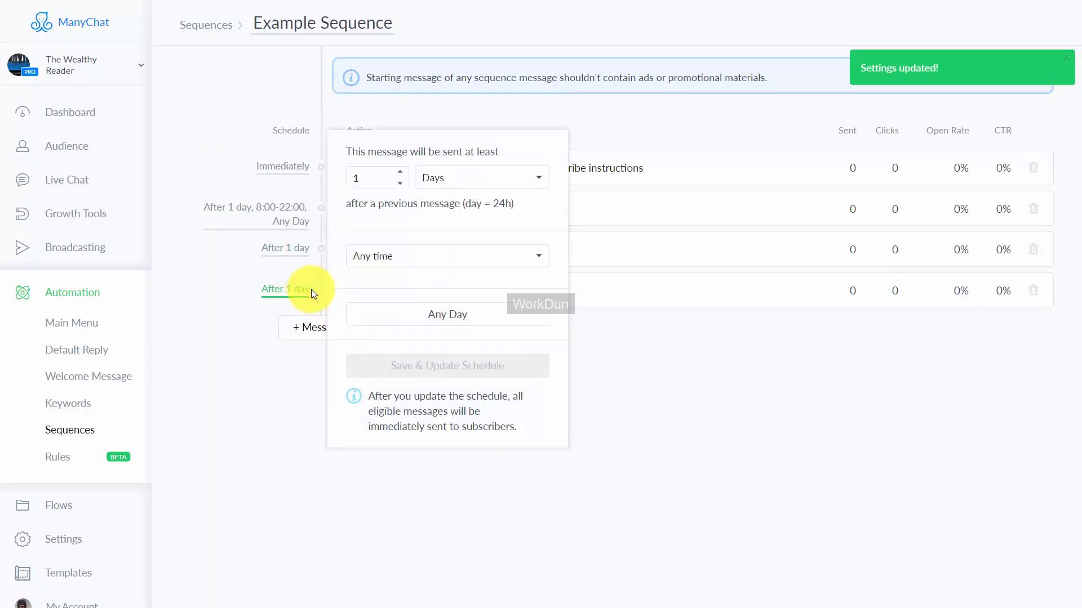
left_click(476, 179)
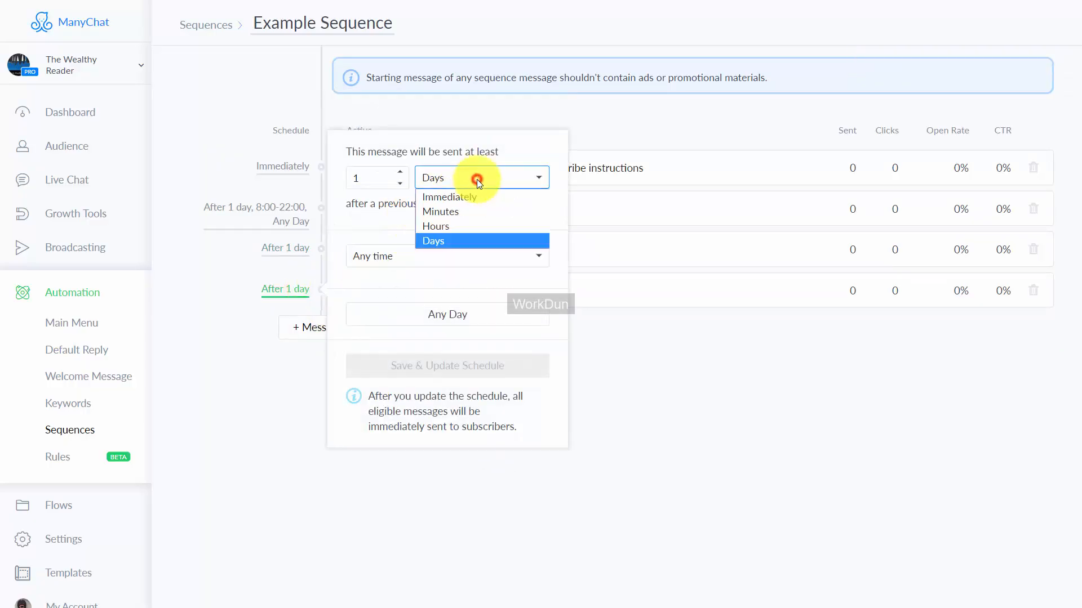
left_click(463, 225)
left_click(437, 366)
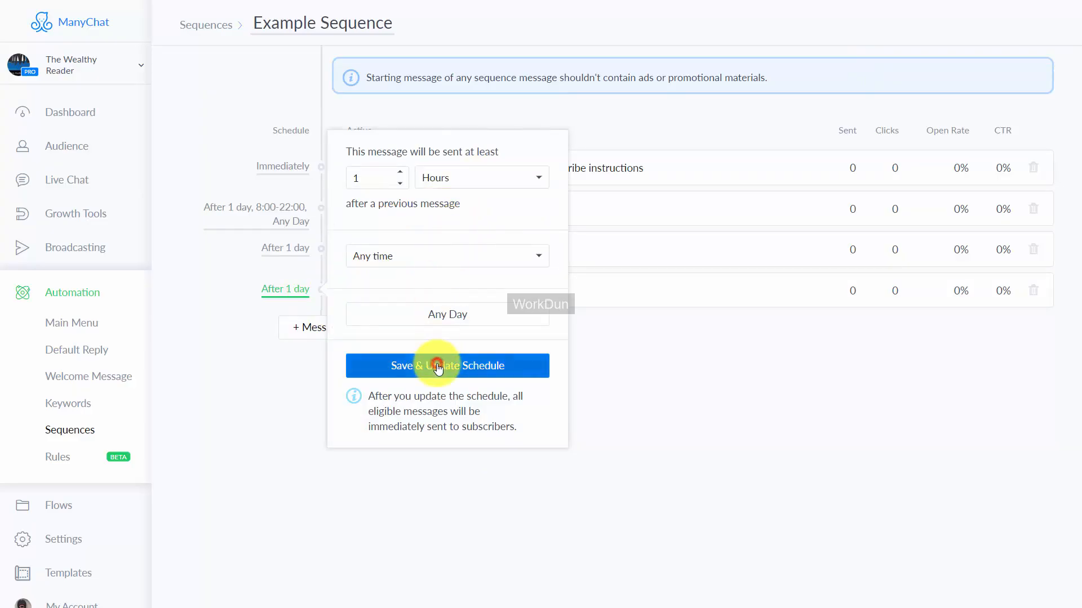
left_click(641, 354)
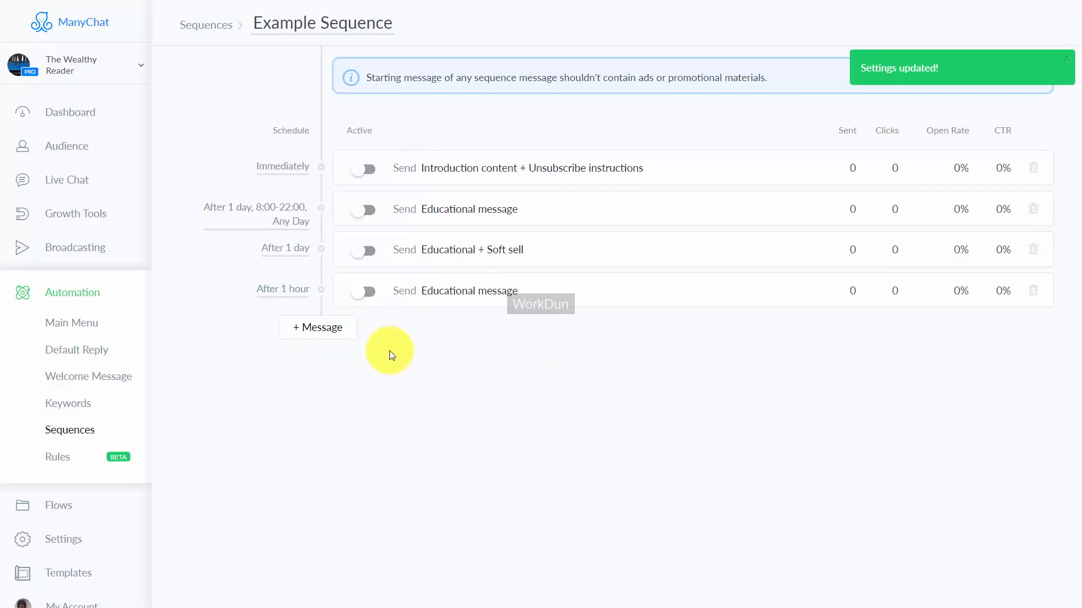
Step: Add a fifth message to Example Sequence with a new reply reading "Get your content here" and publish it
left_click(321, 328)
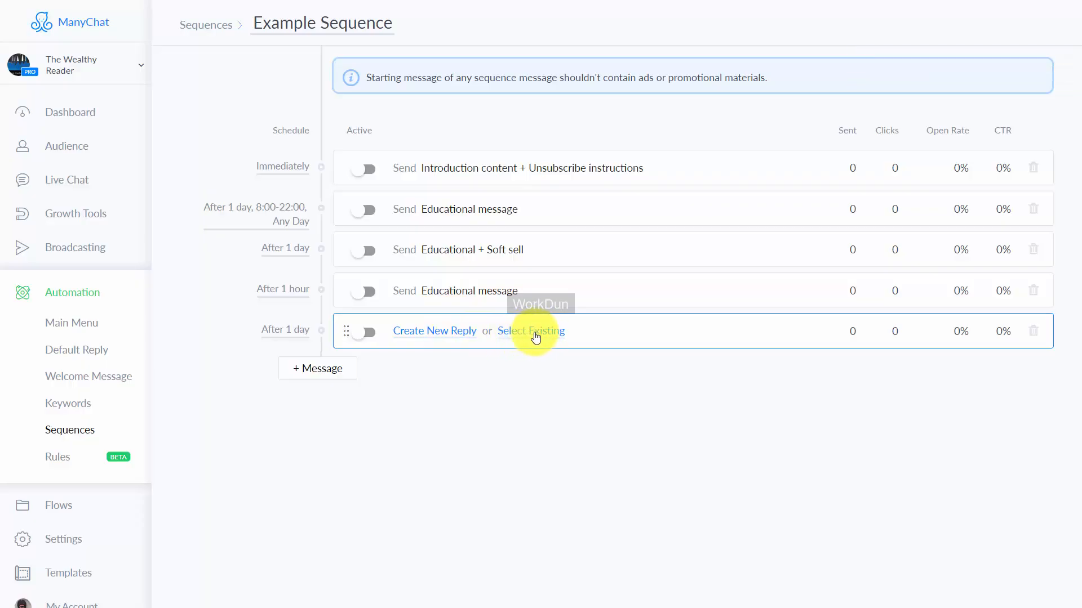
left_click(458, 335)
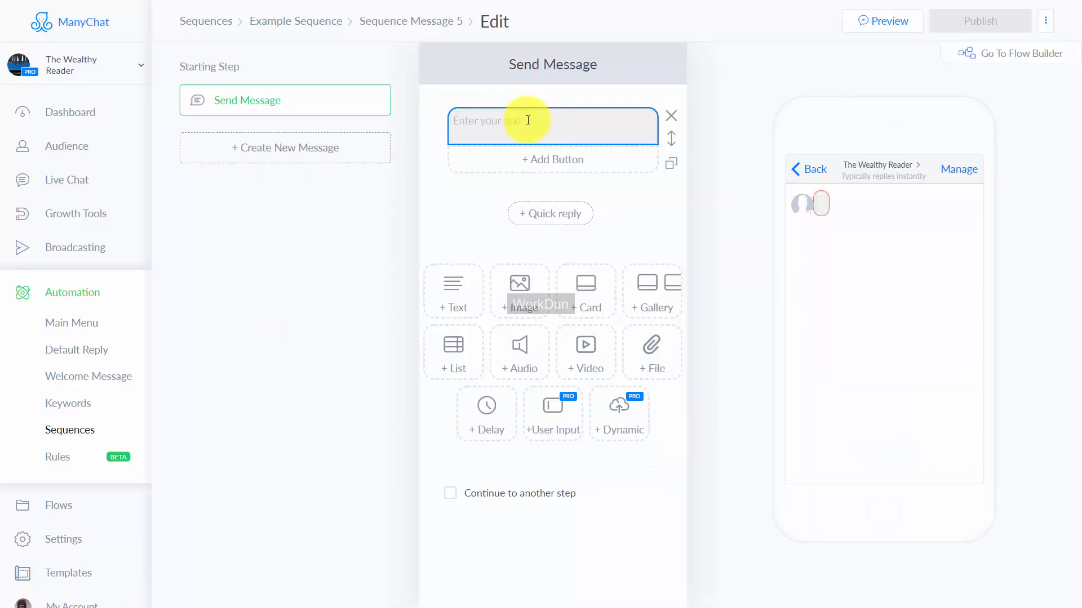
type("Get your content here")
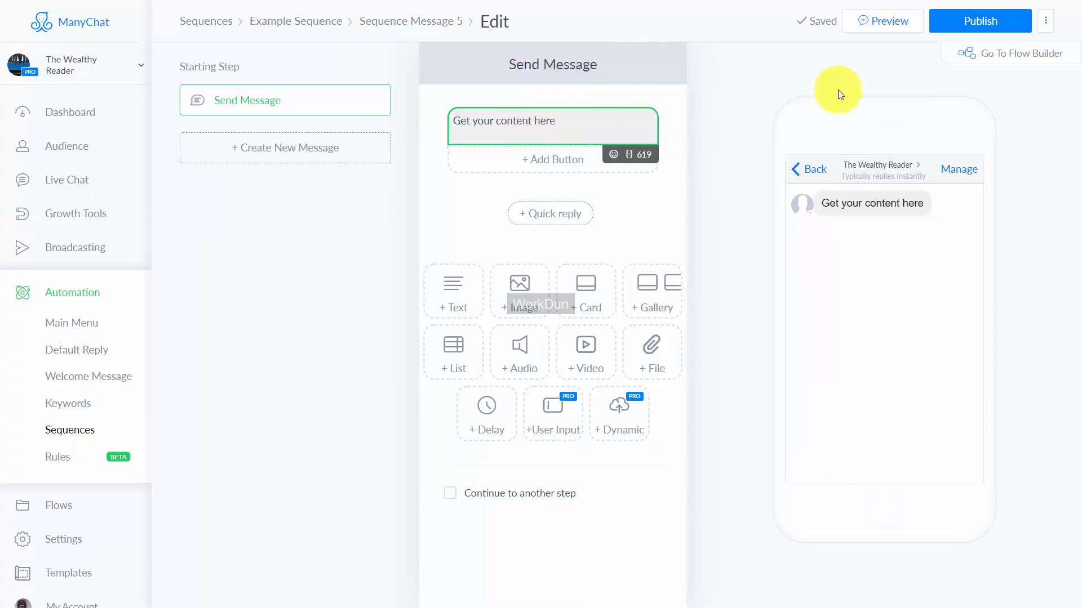
left_click(959, 22)
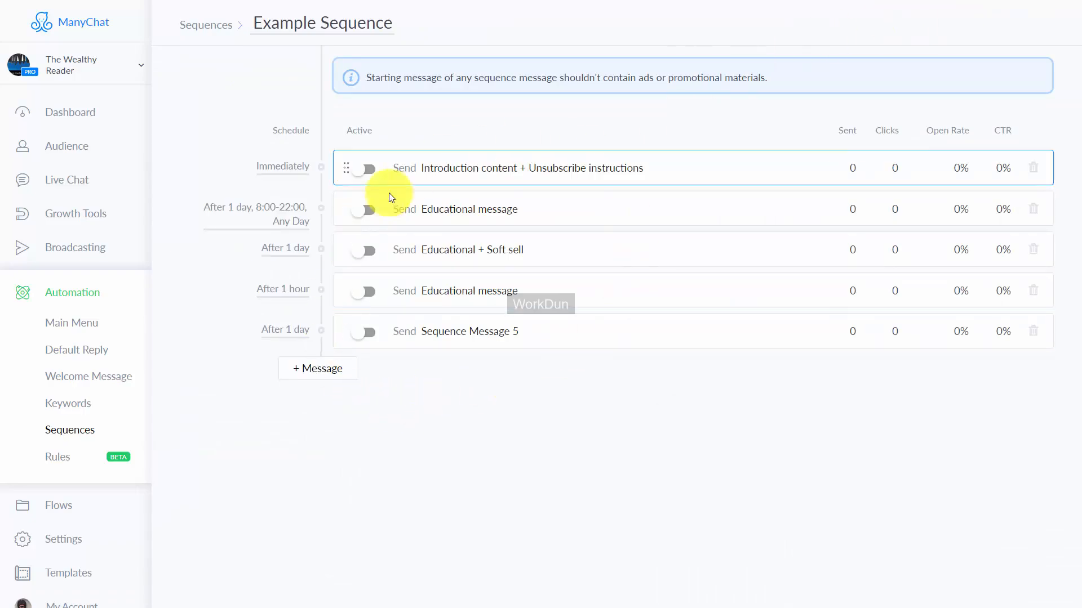
Step: Schedule the fifth message of Example Sequence for 1 hour after the previous message and save the schedule
left_click(295, 334)
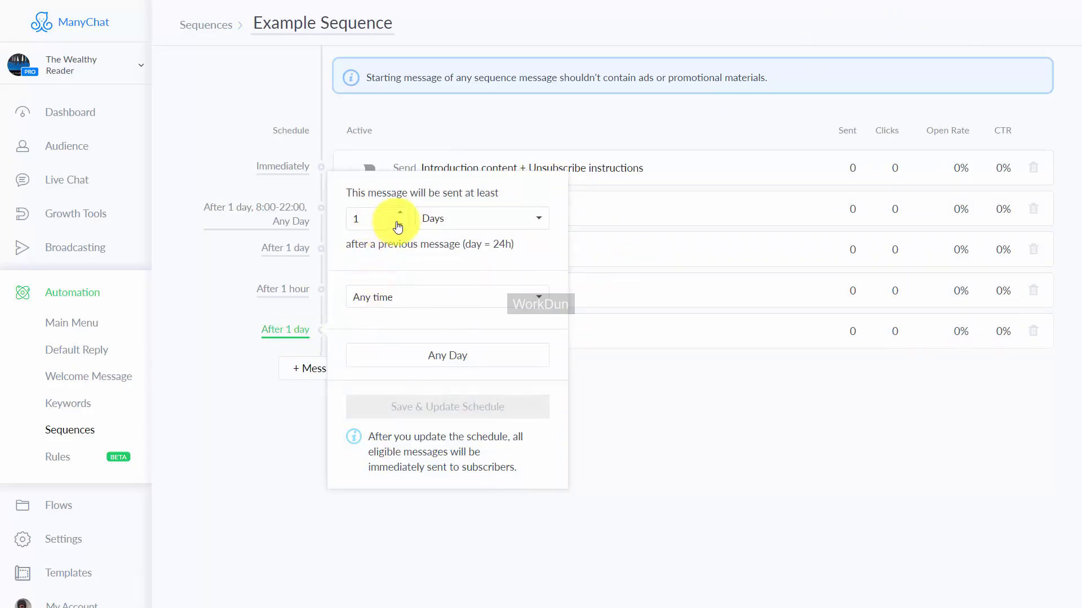
left_click(399, 224)
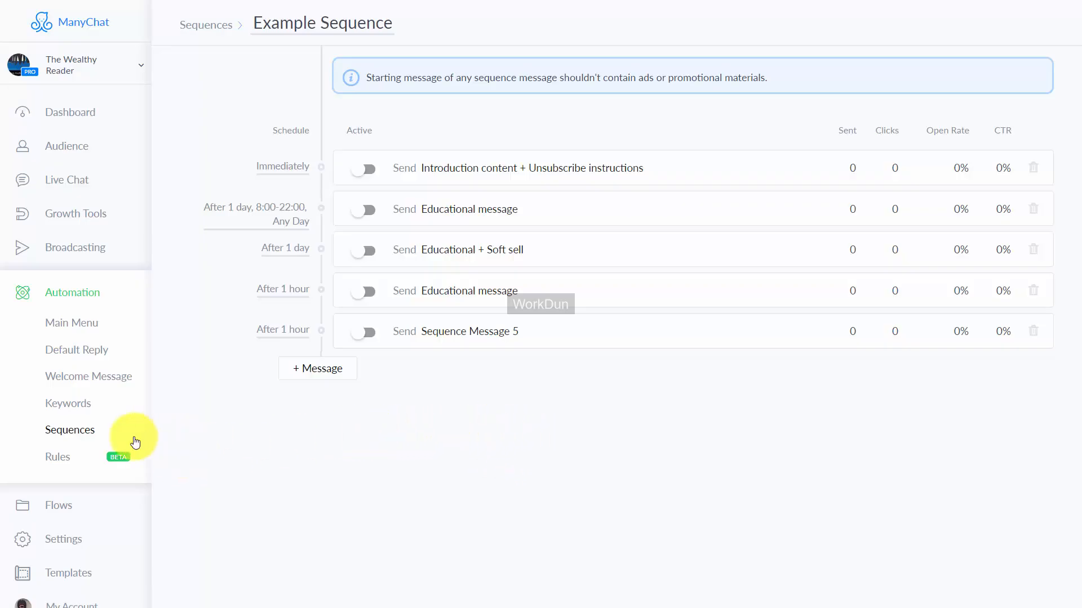
Step: Return to the list of sequences and create a new sequence named "Free Report Sequence"
left_click(75, 432)
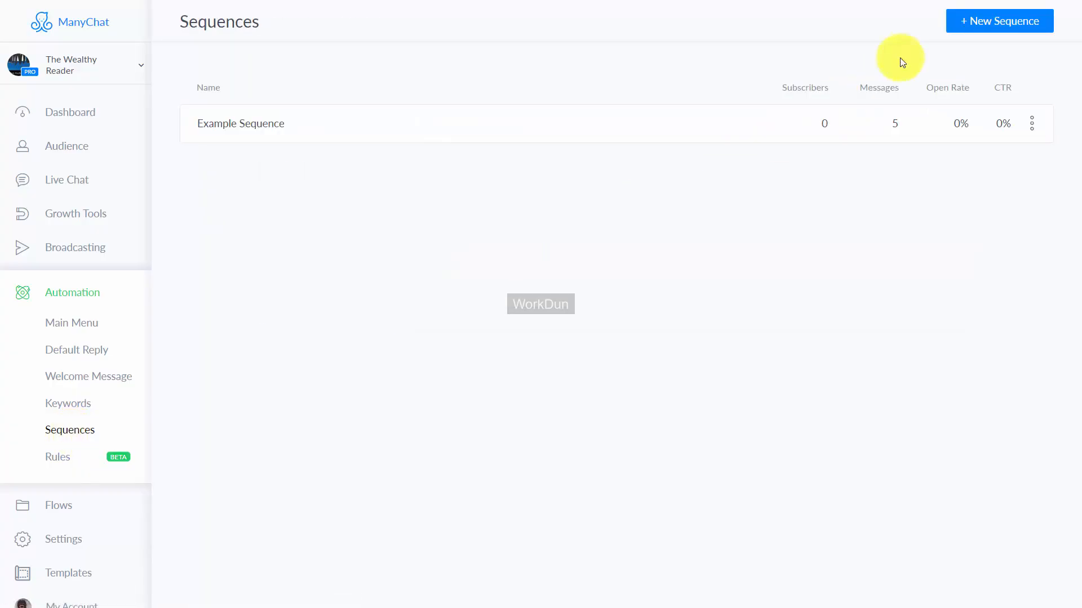
left_click(966, 23)
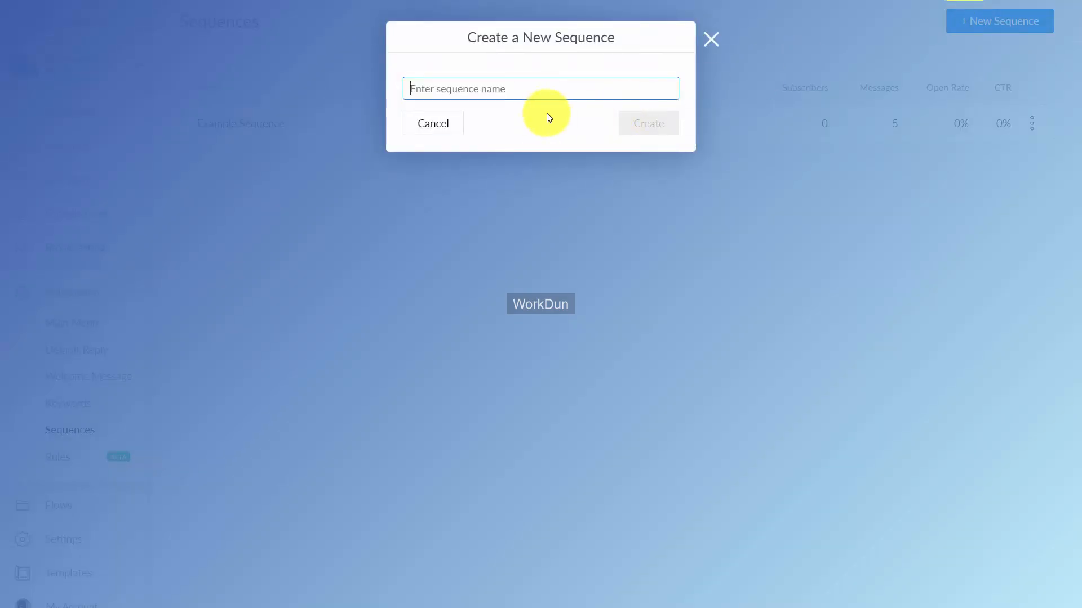
type("Free Report Sequence")
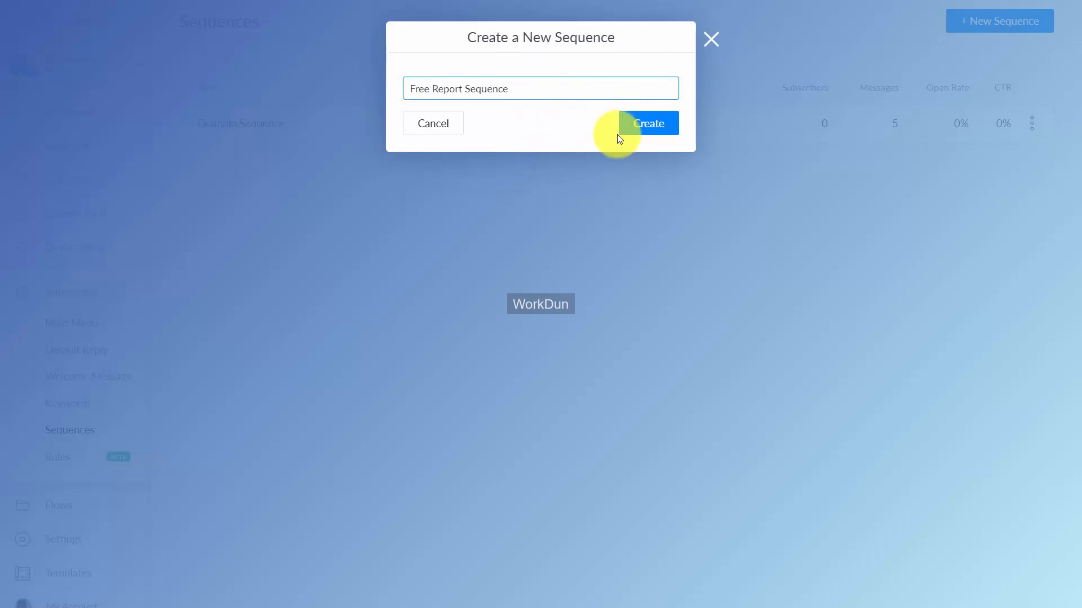
left_click(634, 128)
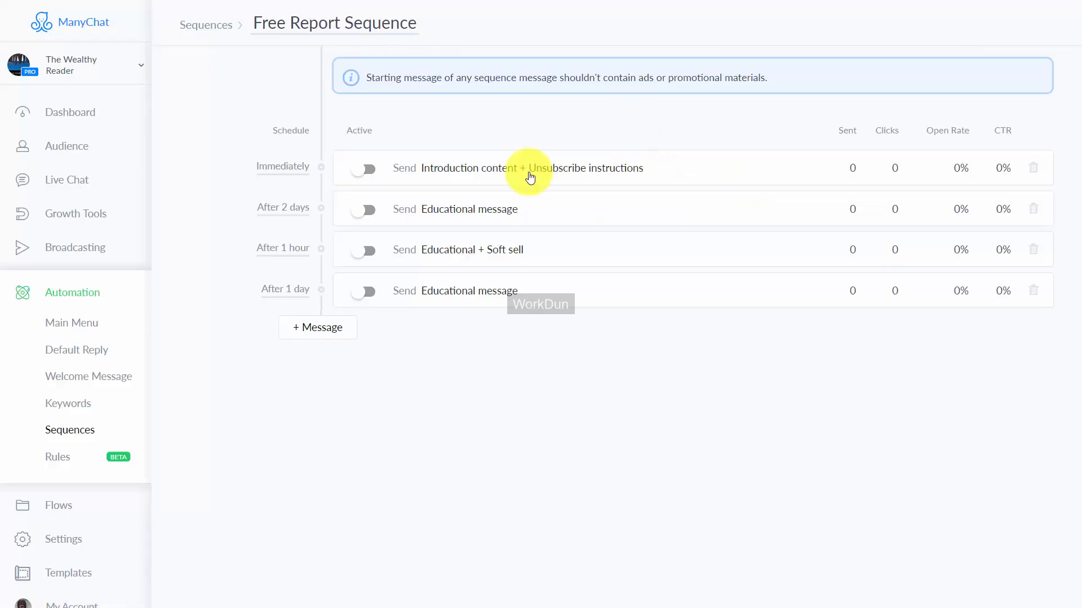
Step: Rewrite the introduction message as "The first step in creating bots is to have a Facebook Account..." with a "Go To Facebook" button, and publish it
left_click(561, 169)
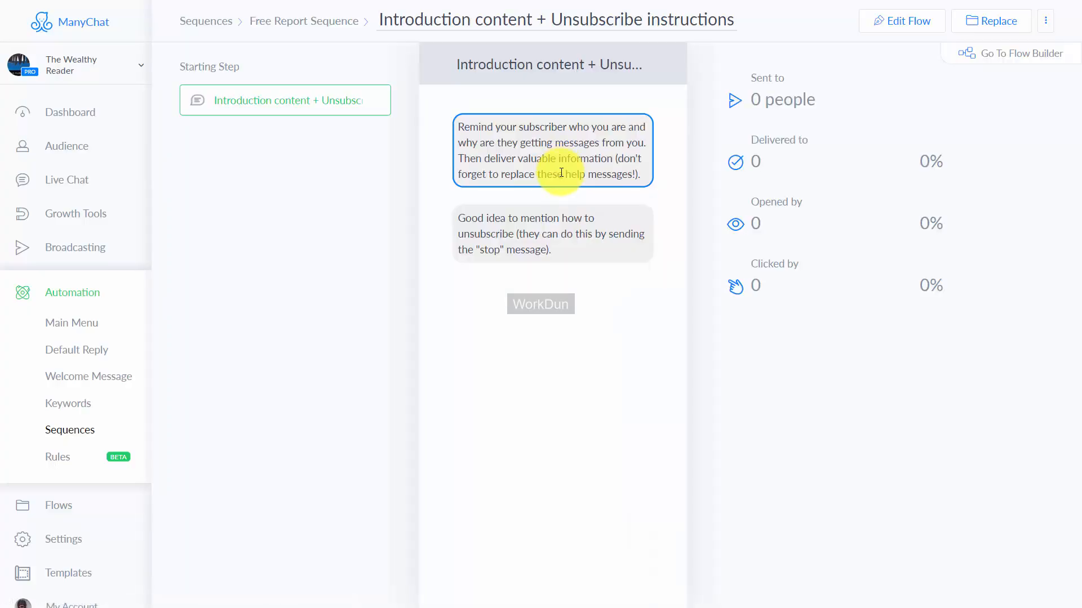
left_click(894, 24)
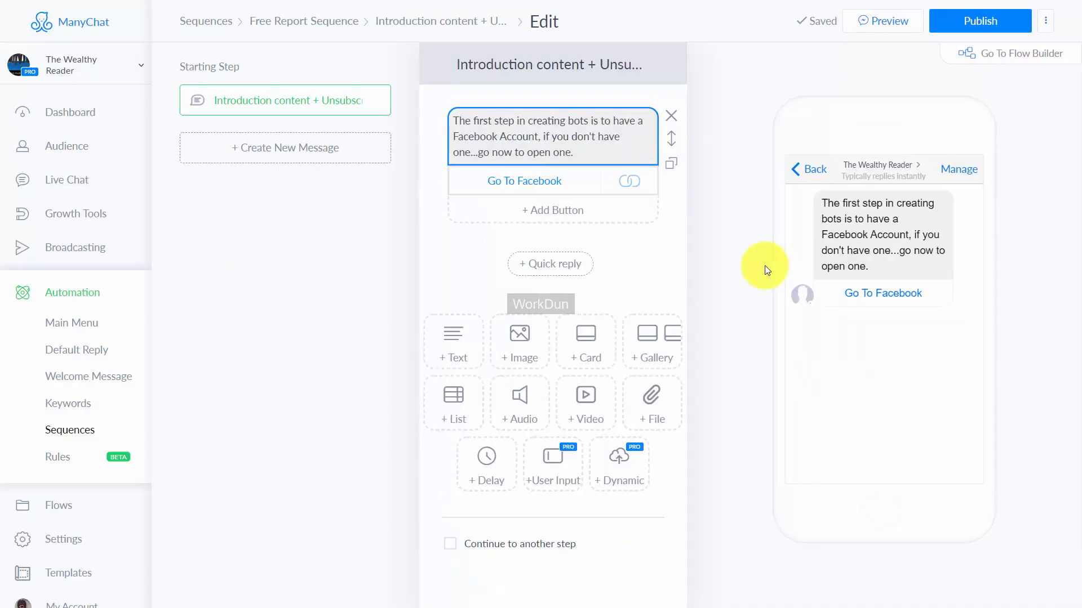
left_click(965, 20)
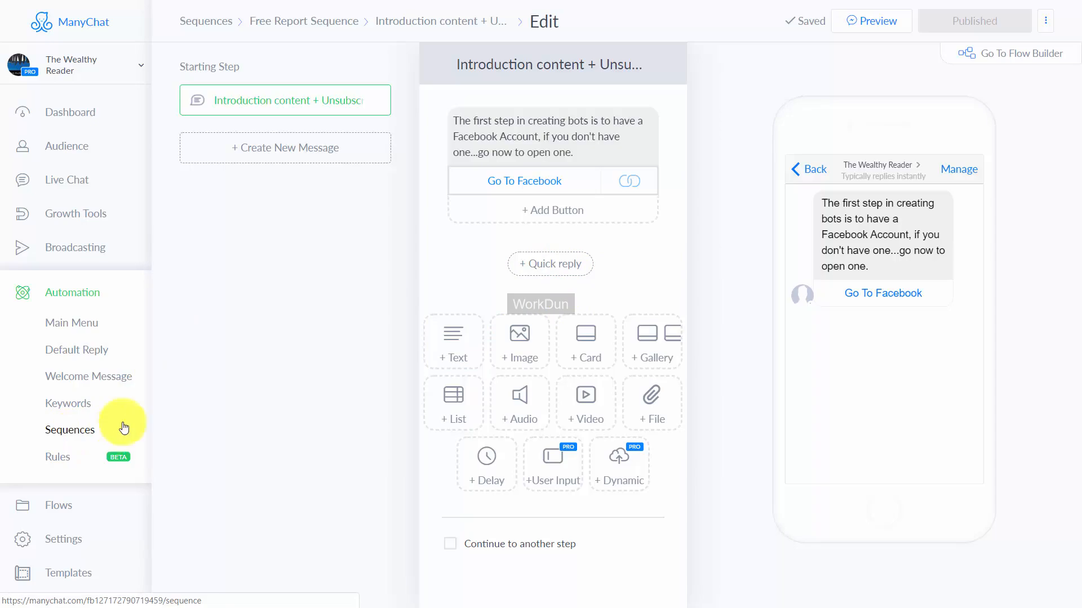
left_click(306, 27)
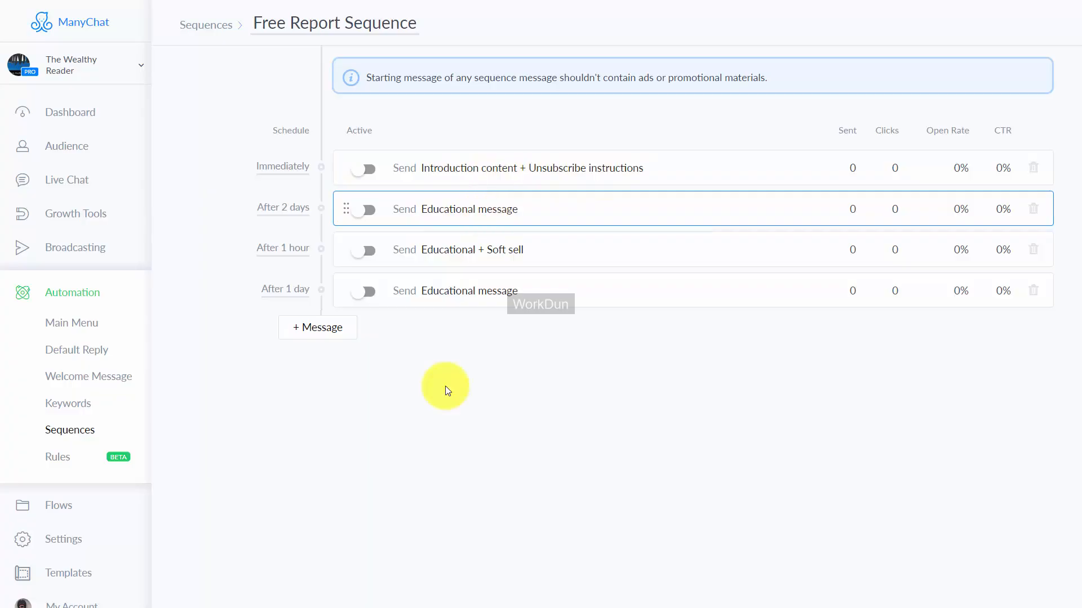
Step: Schedule the introduction message for 1 hour after a user subscribes to Free Report Sequence and save the schedule
left_click(284, 166)
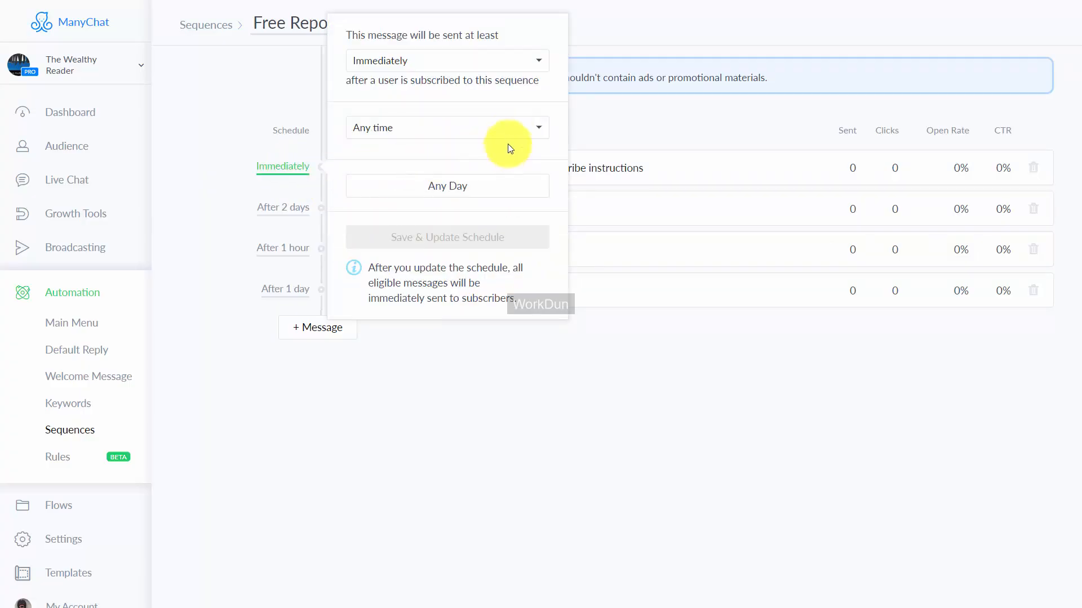
left_click(530, 67)
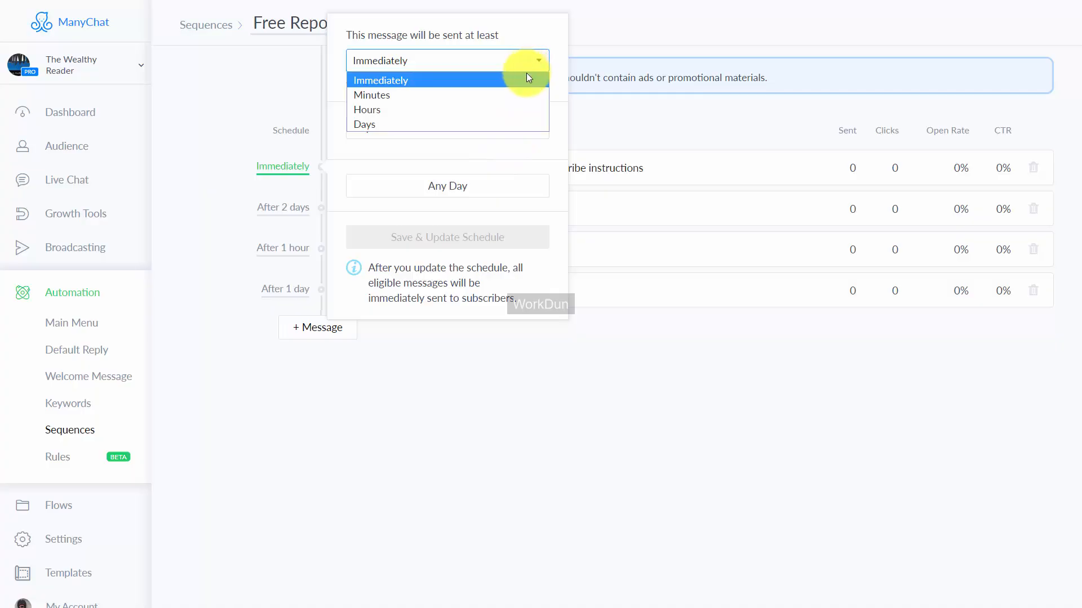
left_click(515, 109)
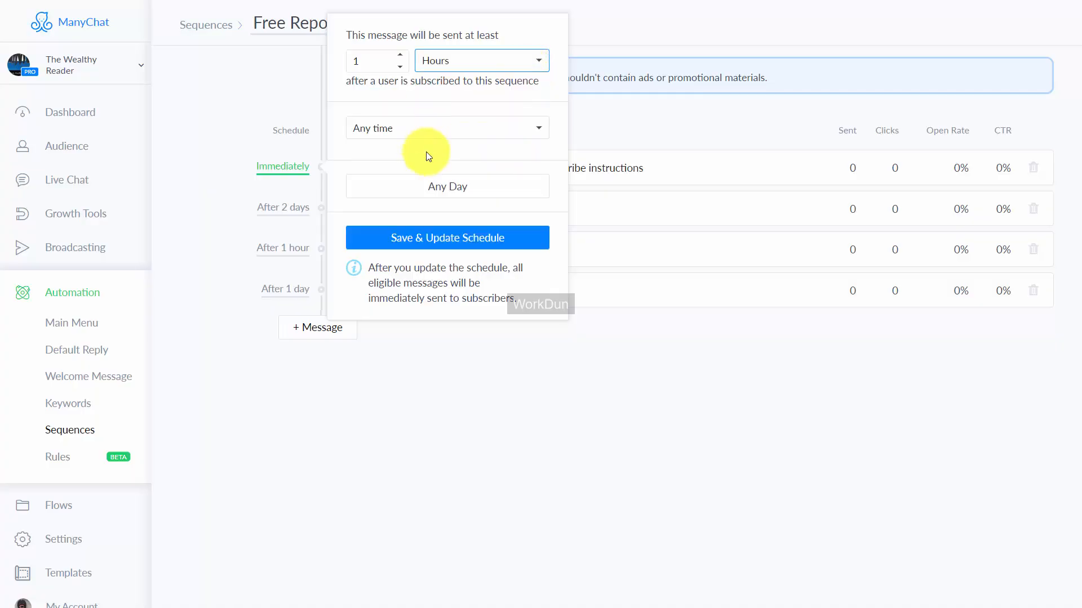
left_click(445, 239)
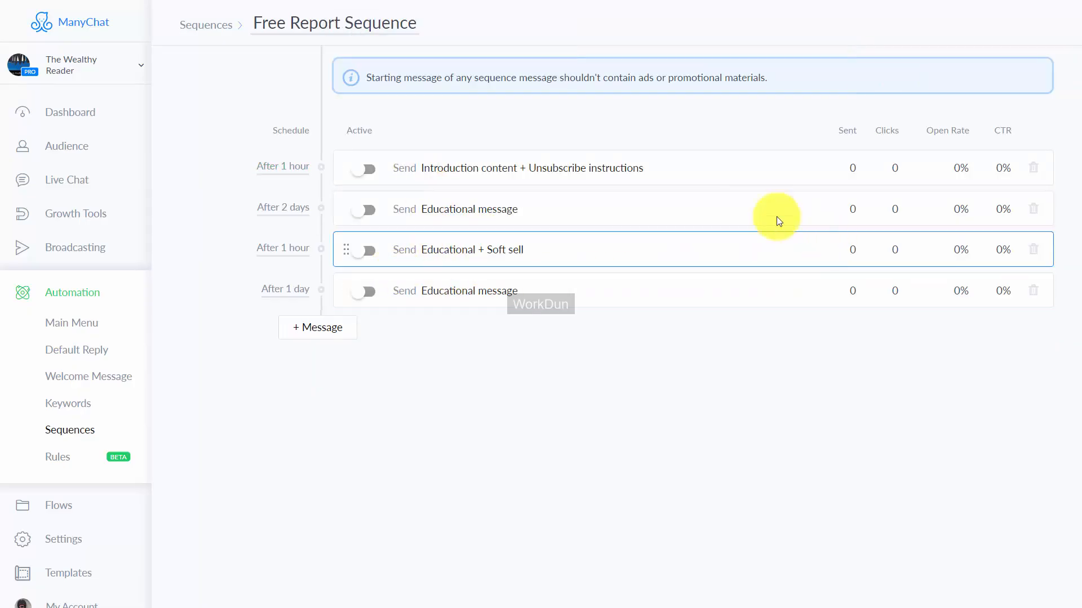
Step: Delete the two Educational messages and the Educational + Soft sell message from Free Report Sequence, keeping only the introduction message
left_click(1031, 299)
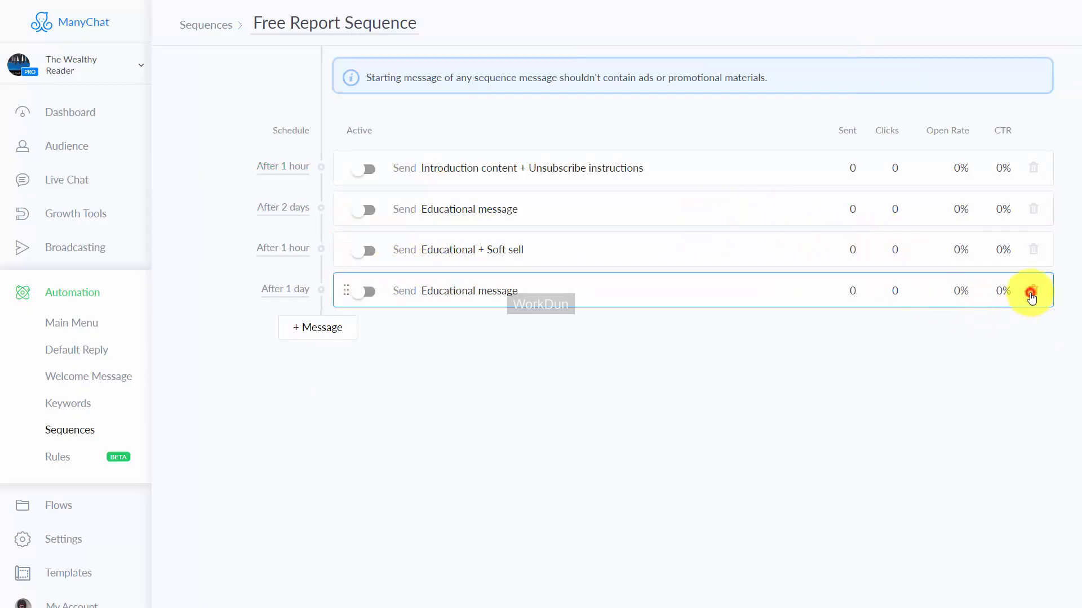
left_click(663, 79)
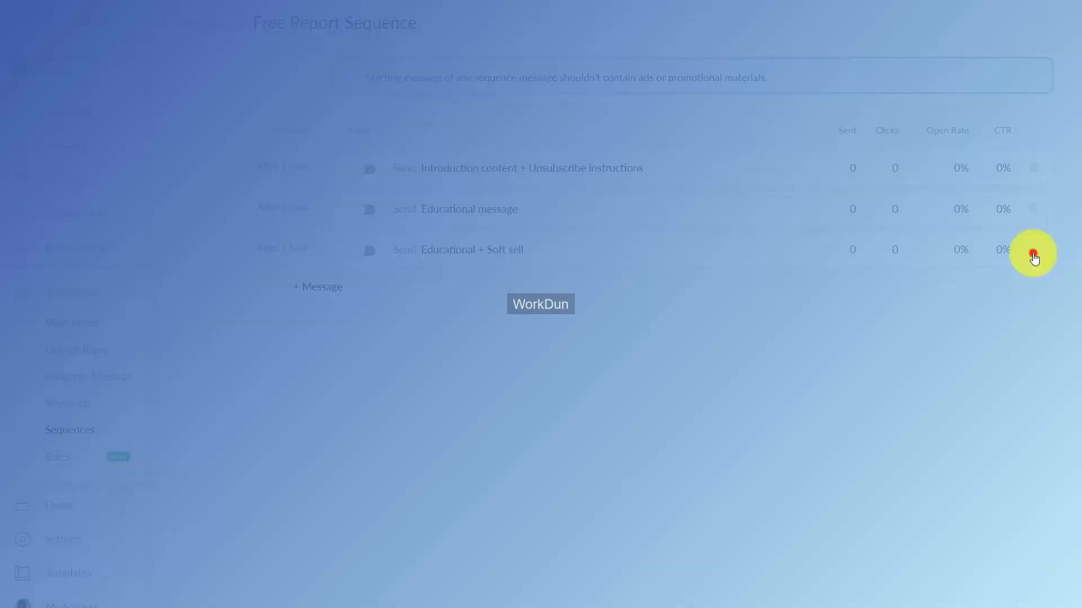
left_click(1032, 250)
left_click(644, 82)
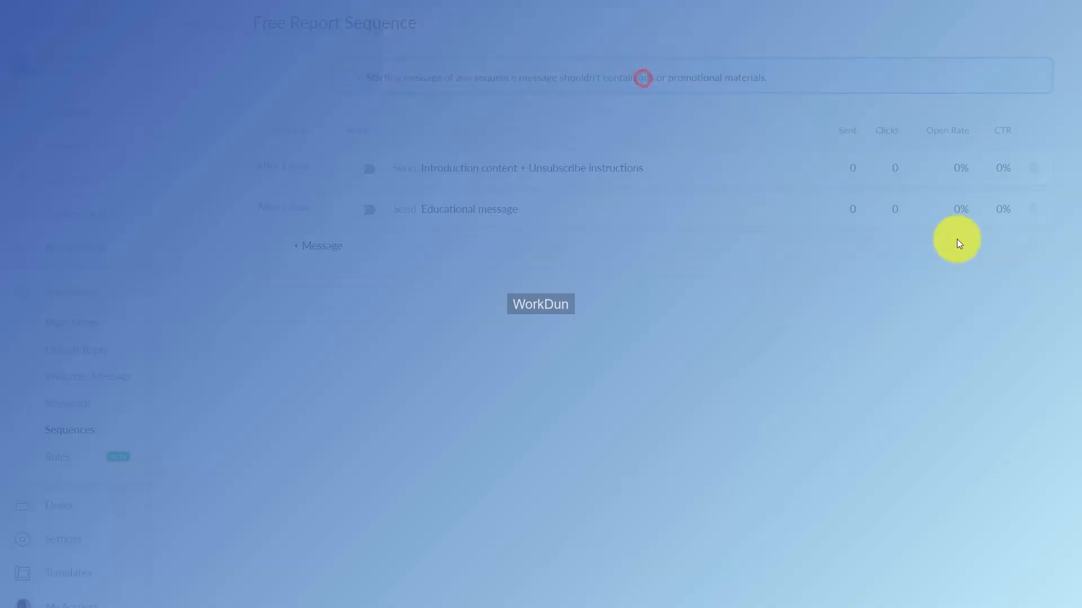
left_click(1034, 212)
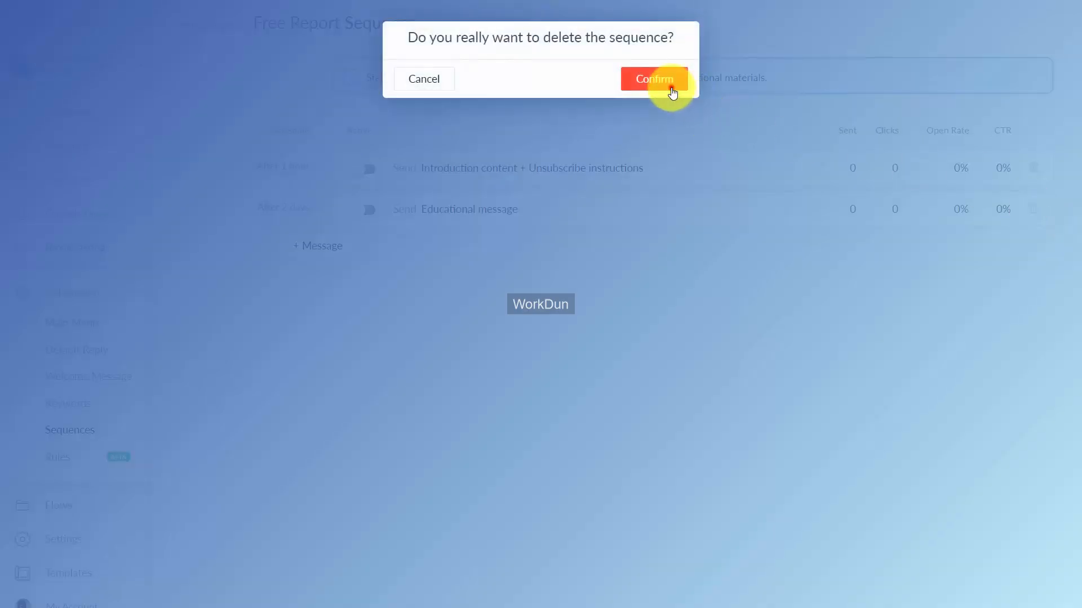
left_click(669, 86)
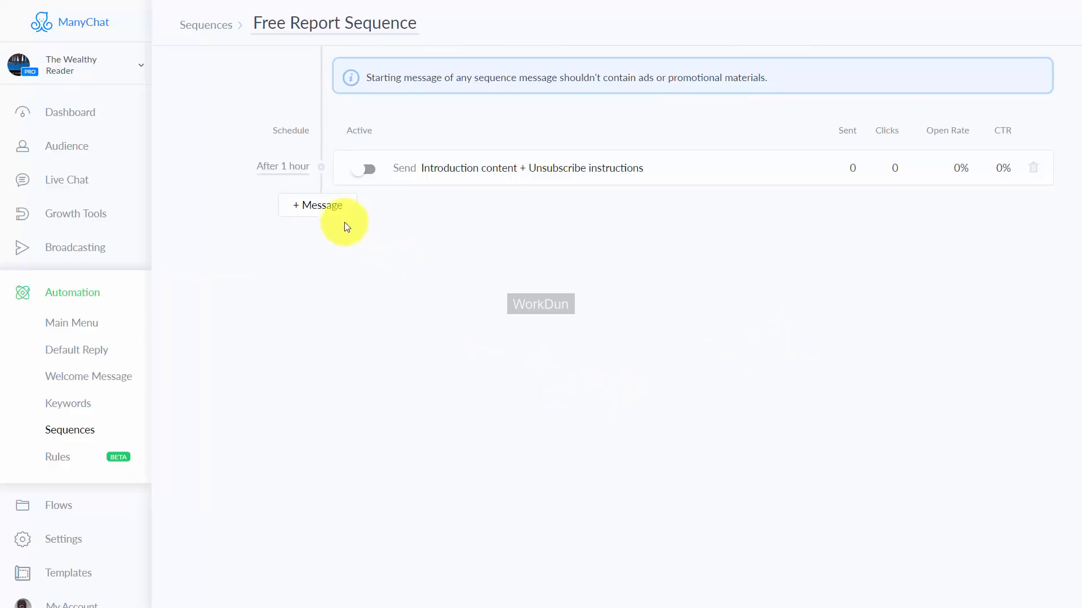
Step: Add a second message to Free Report Sequence and attach the existing flow "Sequence Message 5" to it
left_click(323, 209)
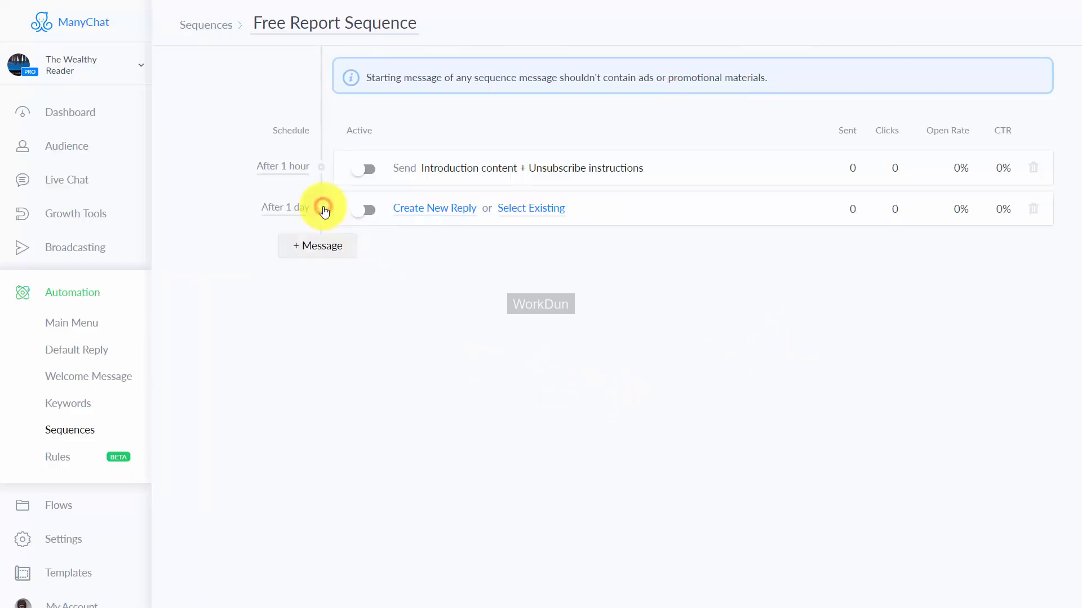
left_click(537, 210)
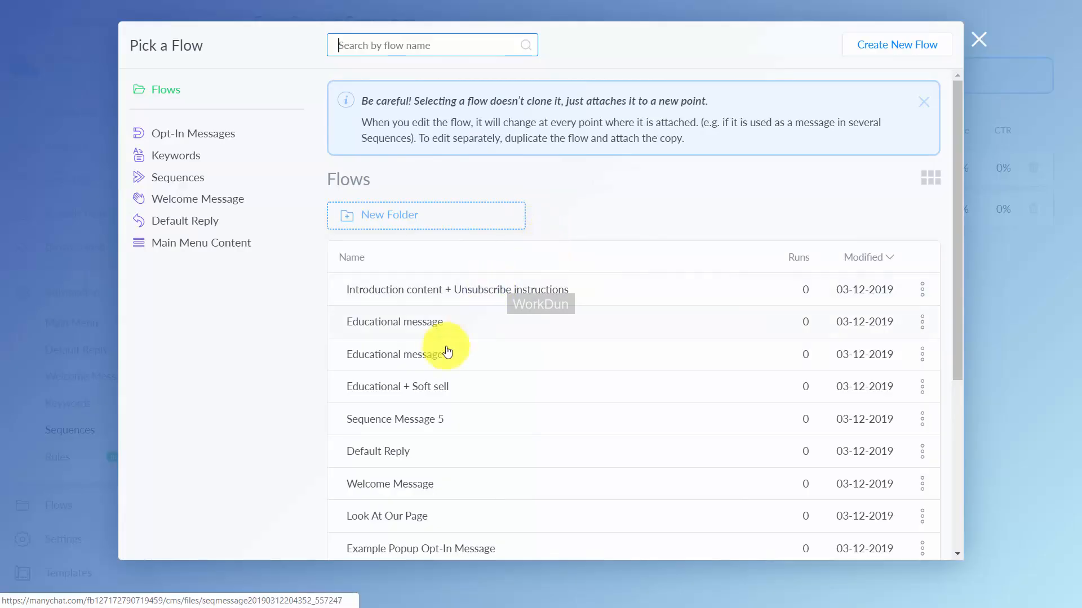
left_click(419, 422)
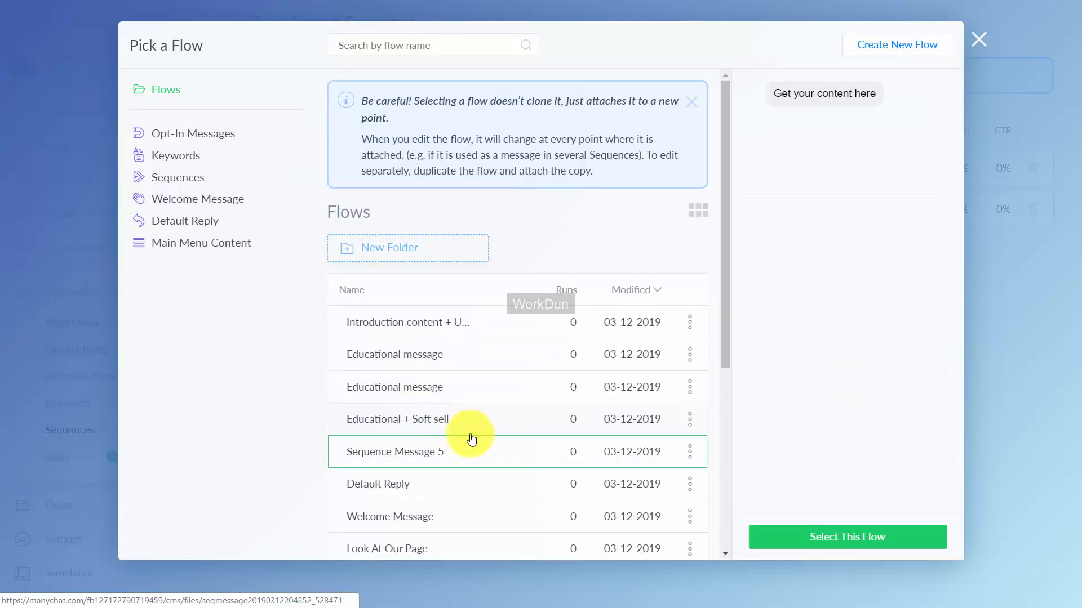
left_click(833, 542)
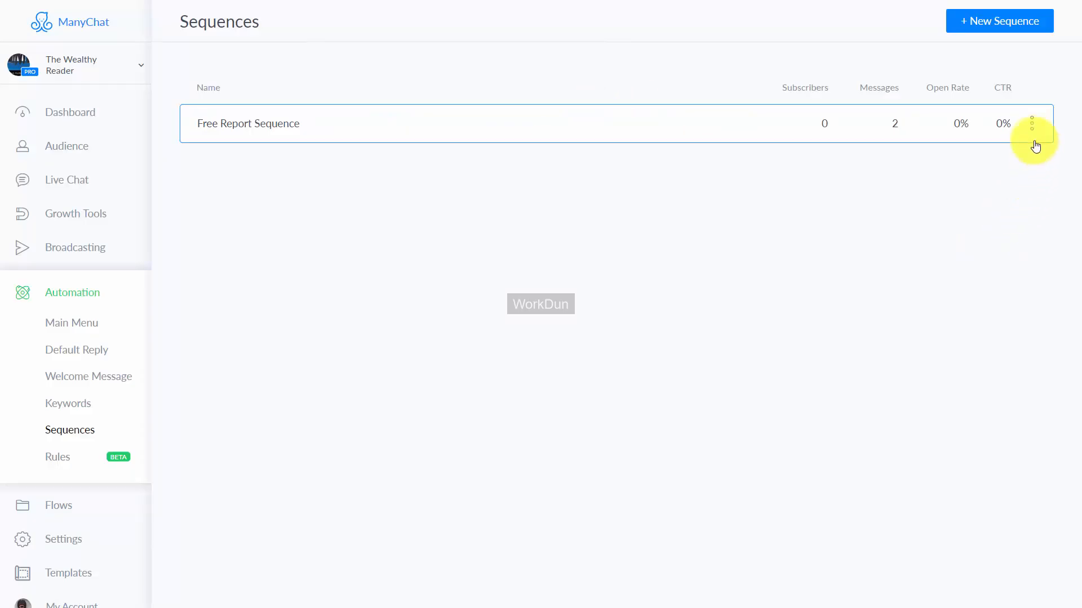
Step: Duplicate Free Report Sequence and rename the copy as "Free Report Sequence #2"
left_click(1032, 124)
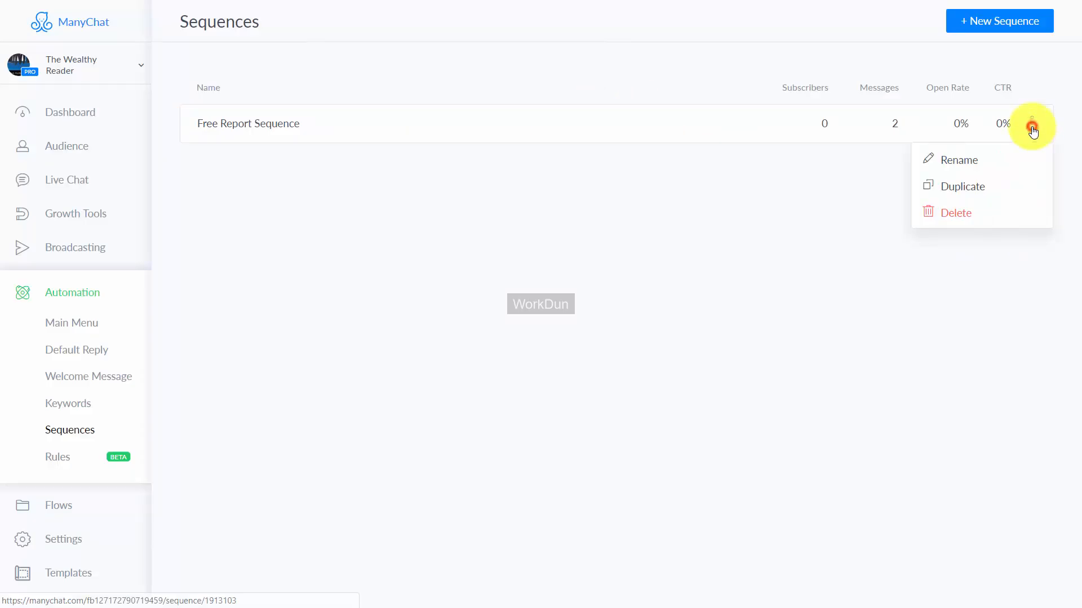
left_click(962, 188)
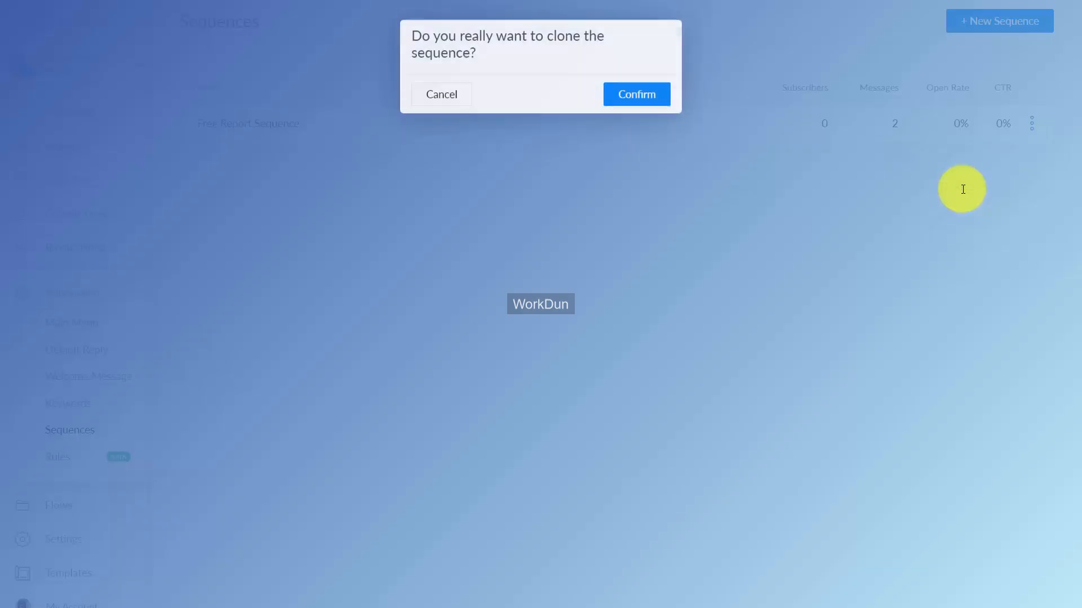
left_click(667, 106)
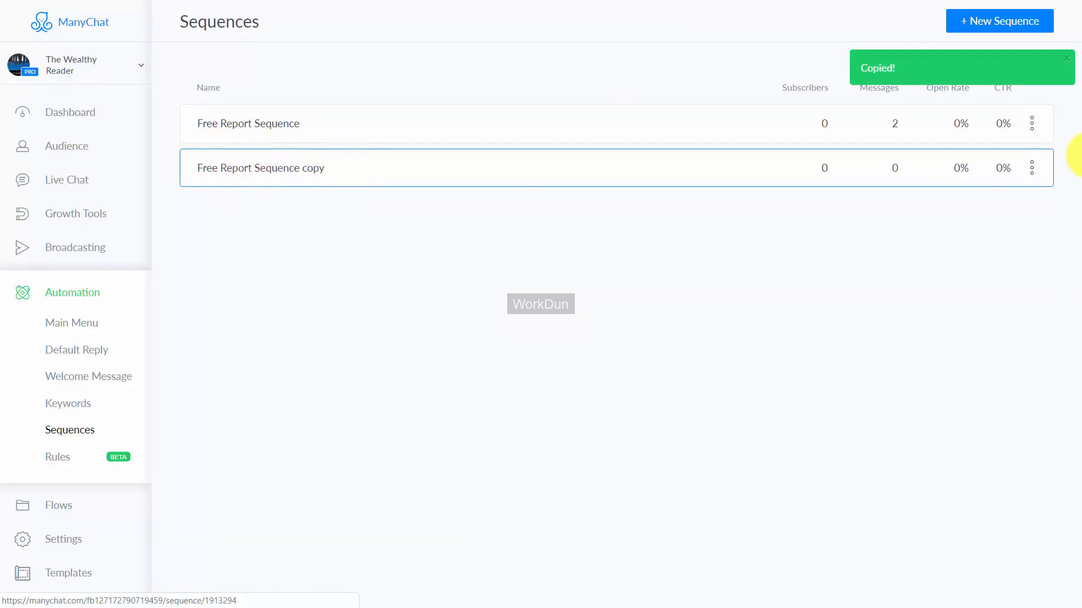
left_click(1032, 169)
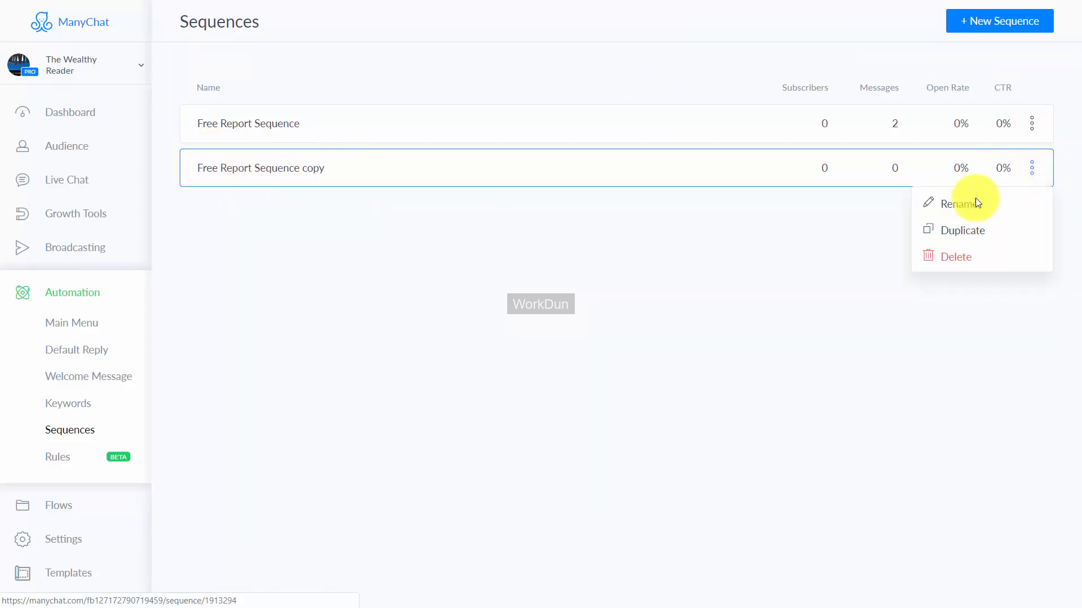
left_click(952, 202)
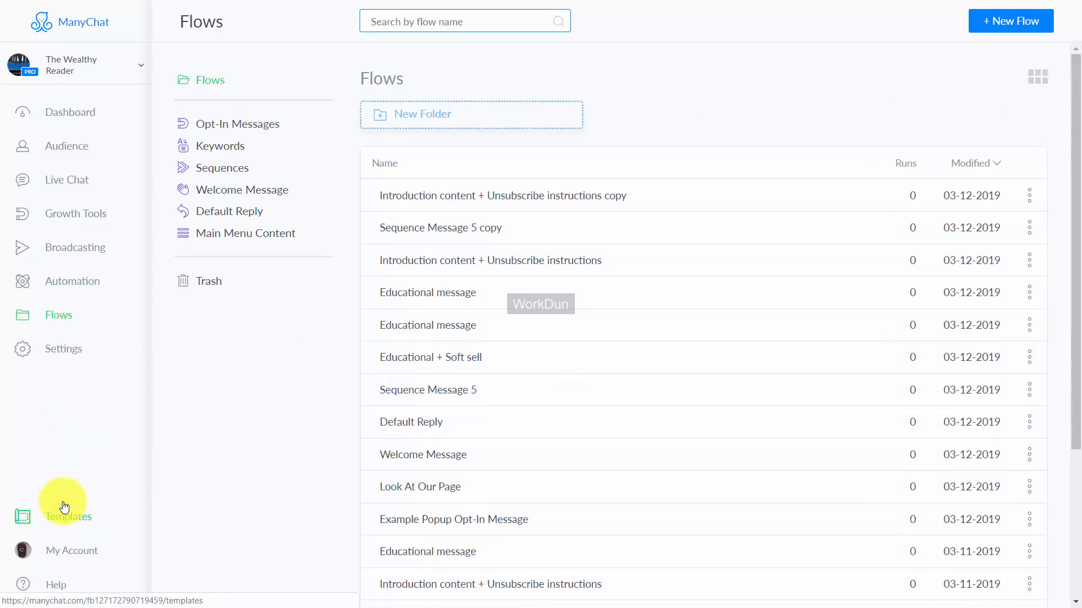
Step: Copy the "Sequence Message 5 copy" flow of Free Report Sequence #2 to the page The Passon To Profit Mandate
left_click(229, 170)
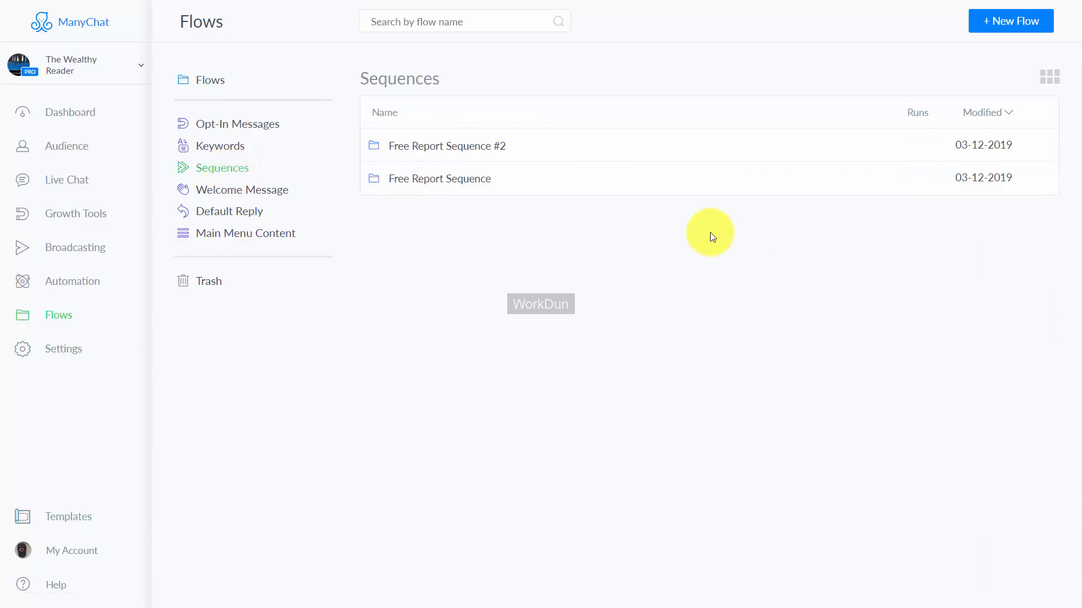
left_click(464, 150)
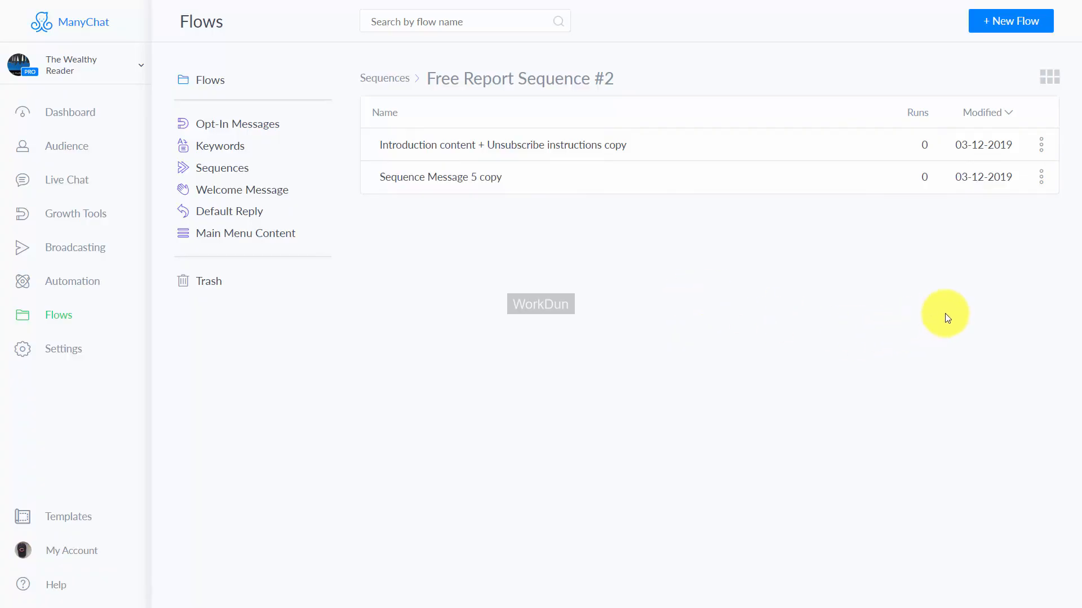
left_click(1041, 181)
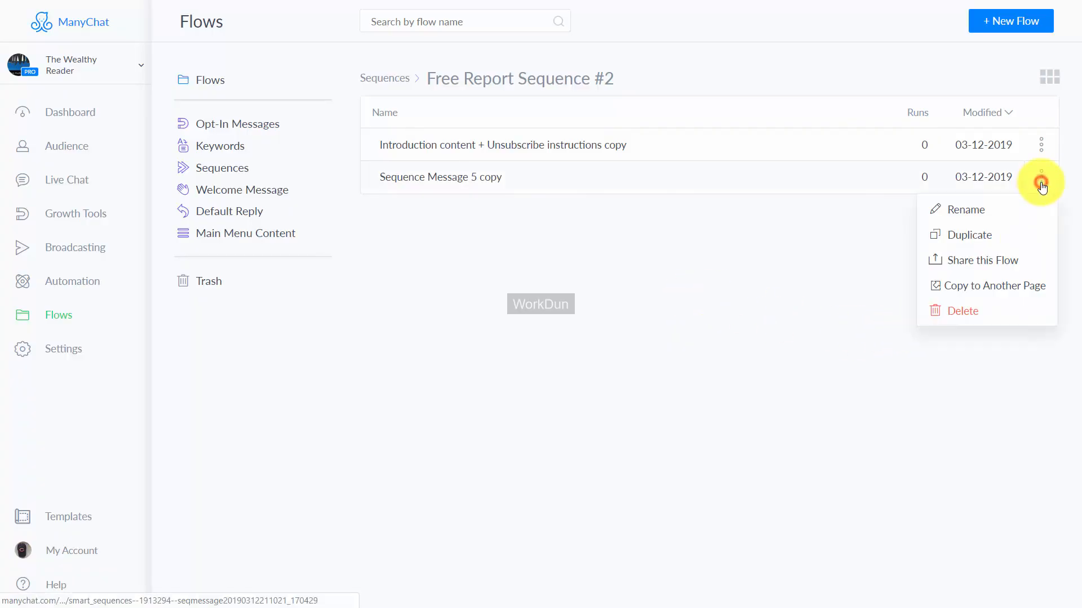
left_click(964, 288)
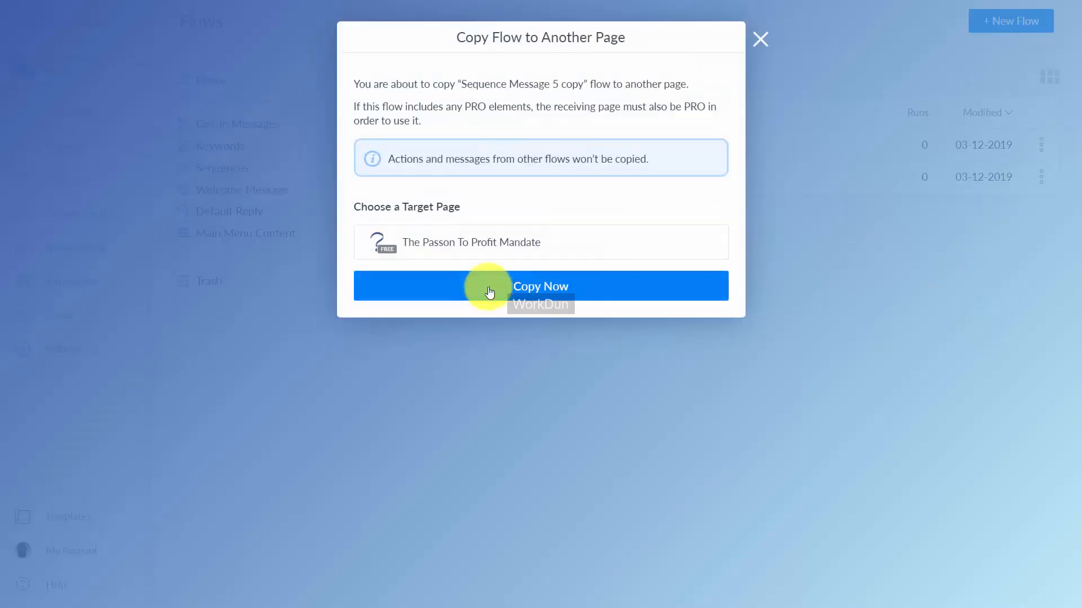
left_click(526, 288)
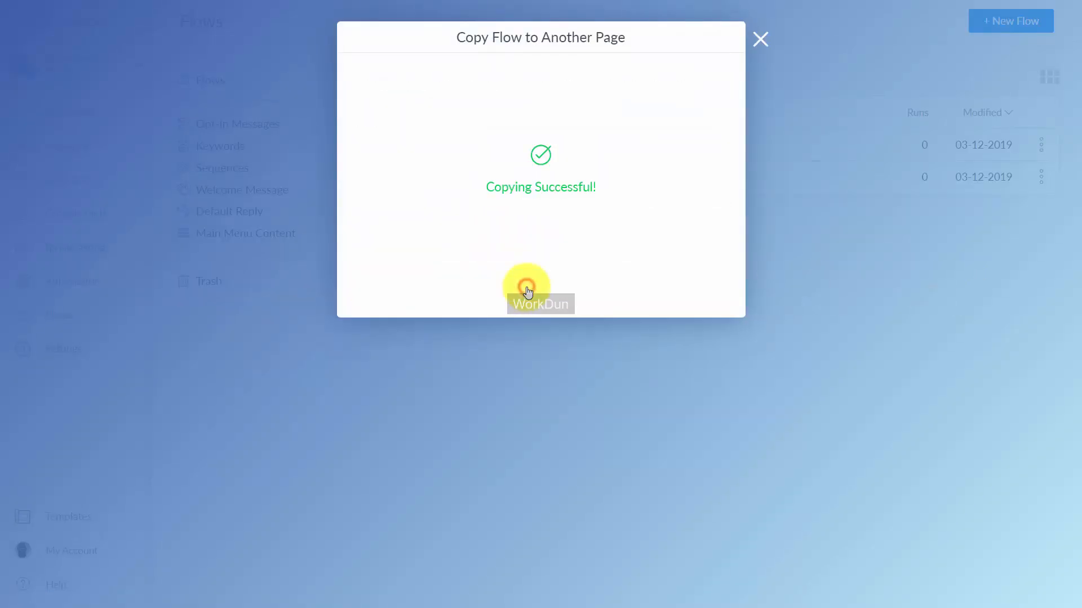
left_click(760, 39)
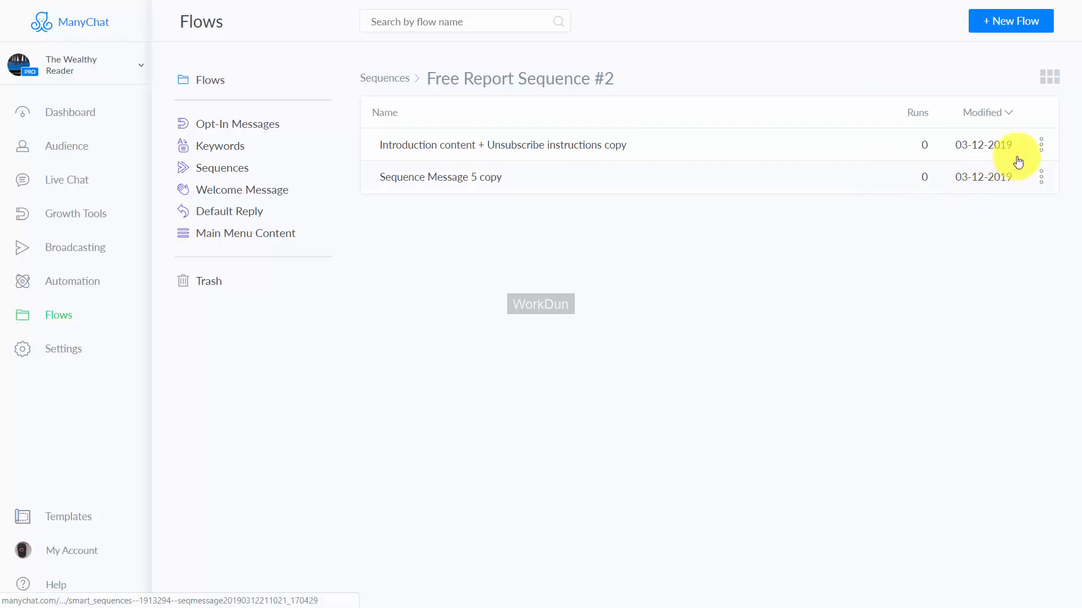
Step: Copy the "Introduction content + Unsubscribe instructions copy" flow to the page The Passon To Profit Mandate
left_click(1043, 148)
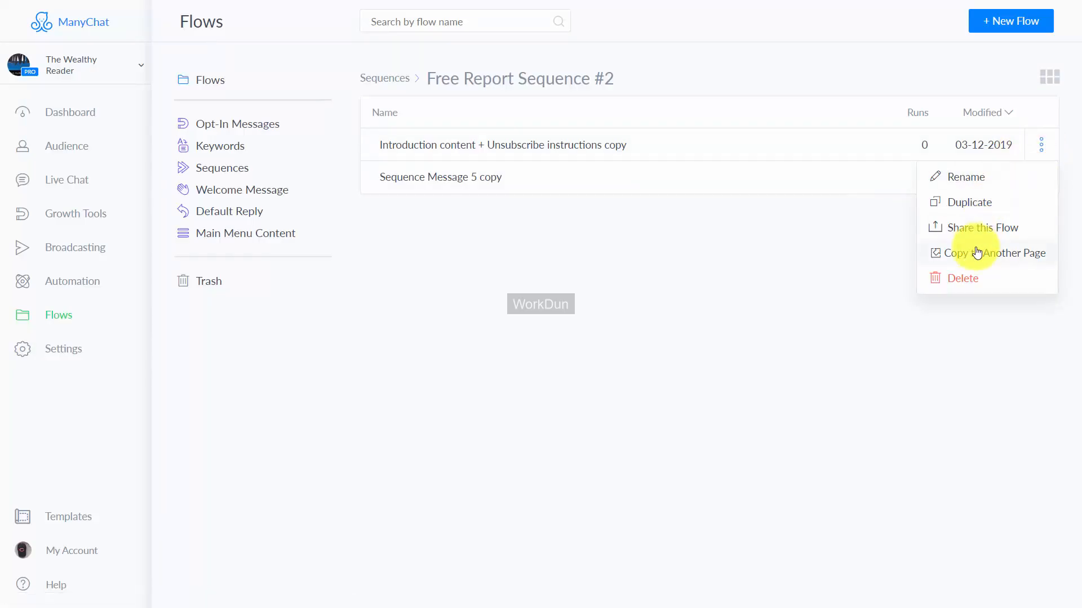
left_click(976, 255)
left_click(525, 301)
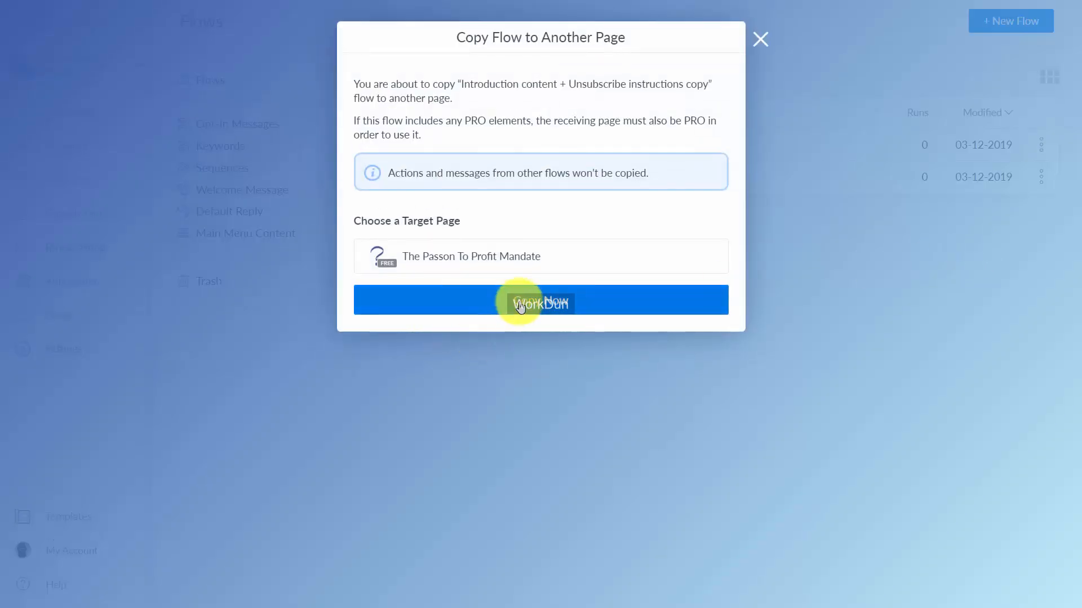
left_click(759, 39)
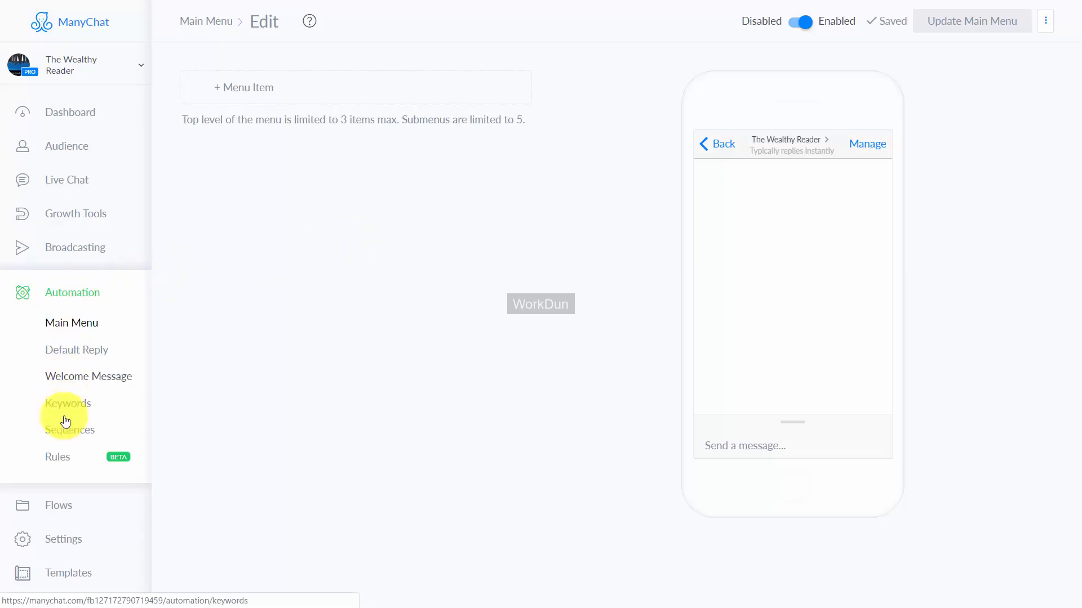
Step: Create a custom automation rule named "Accesses Content" that performs its actions once per user
left_click(59, 458)
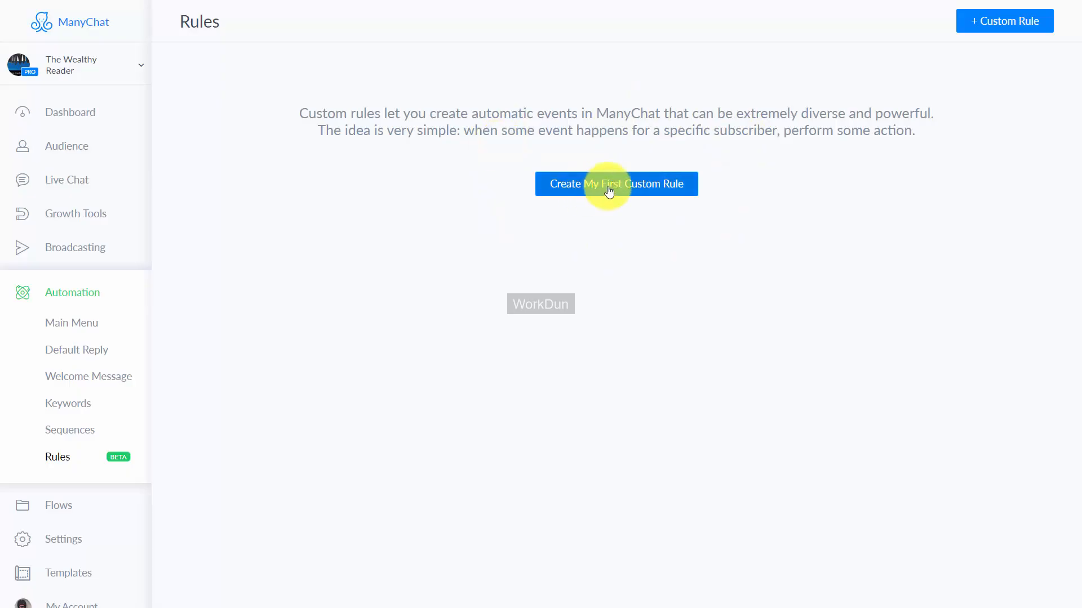
left_click(975, 27)
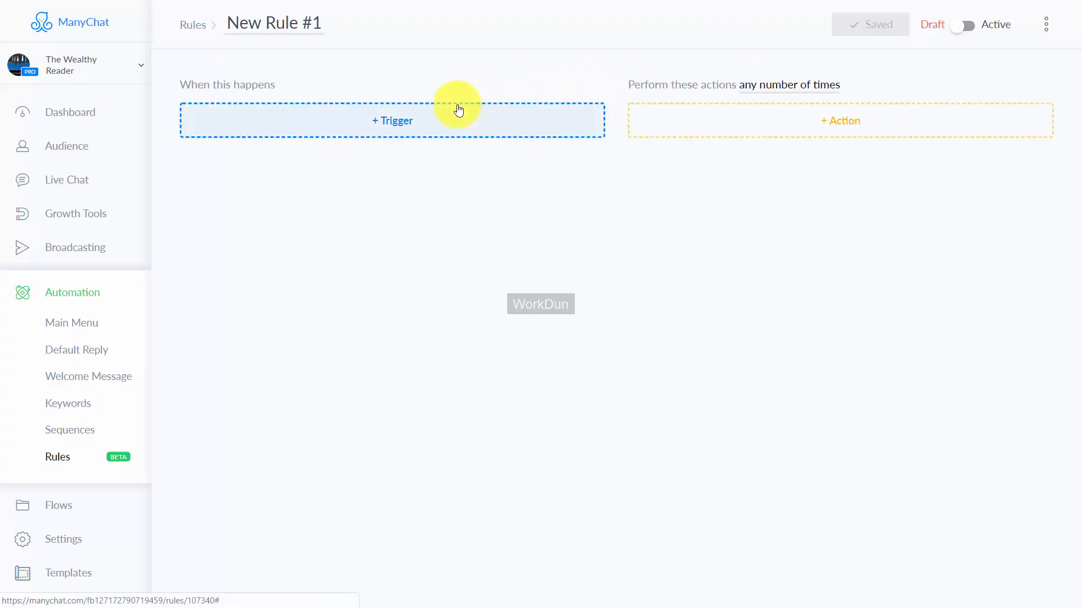
left_click(316, 23)
type("Accesses Content")
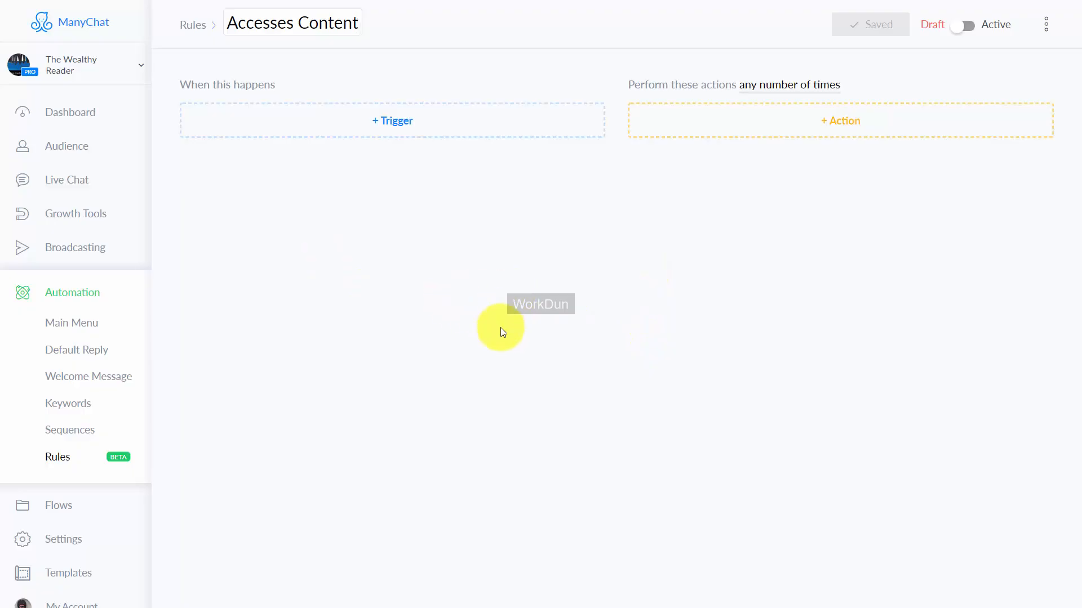
left_click(794, 85)
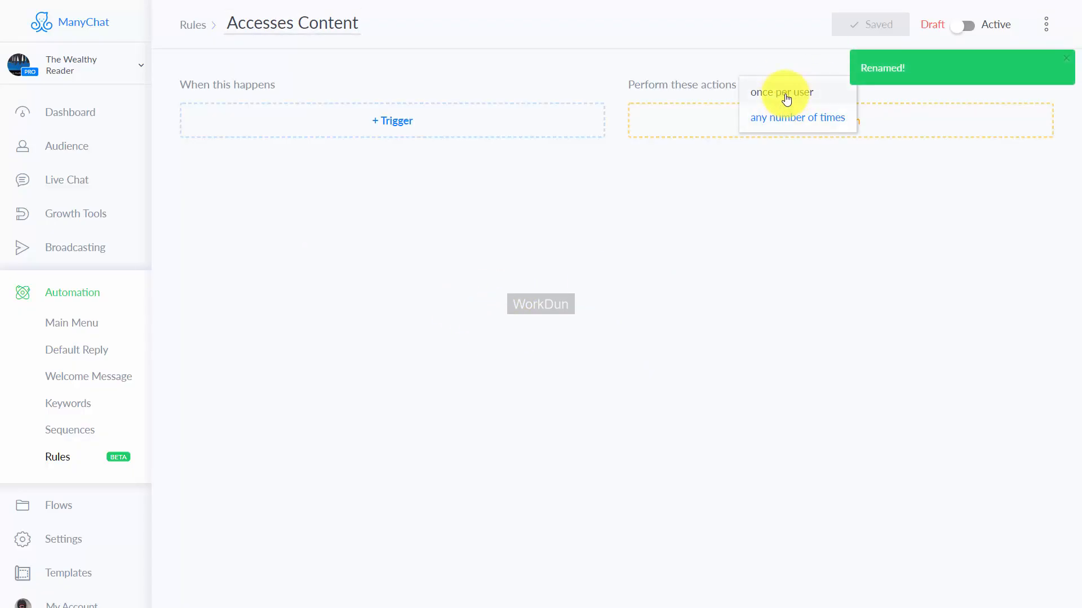
left_click(787, 94)
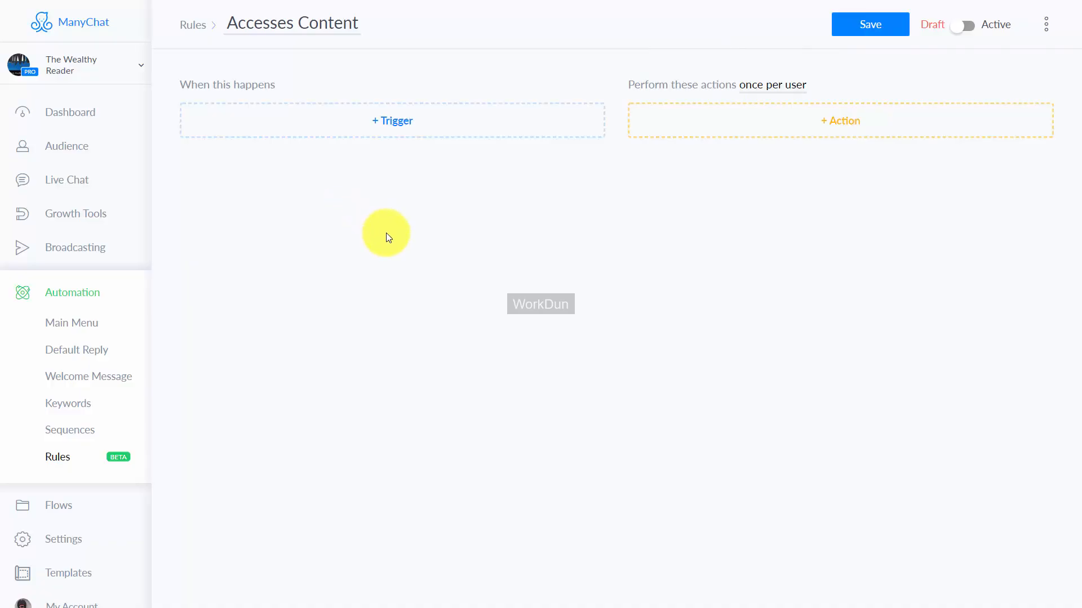
Step: Add a "Tag applied" trigger to the Accesses Content rule with the tag "Content Download"
left_click(396, 126)
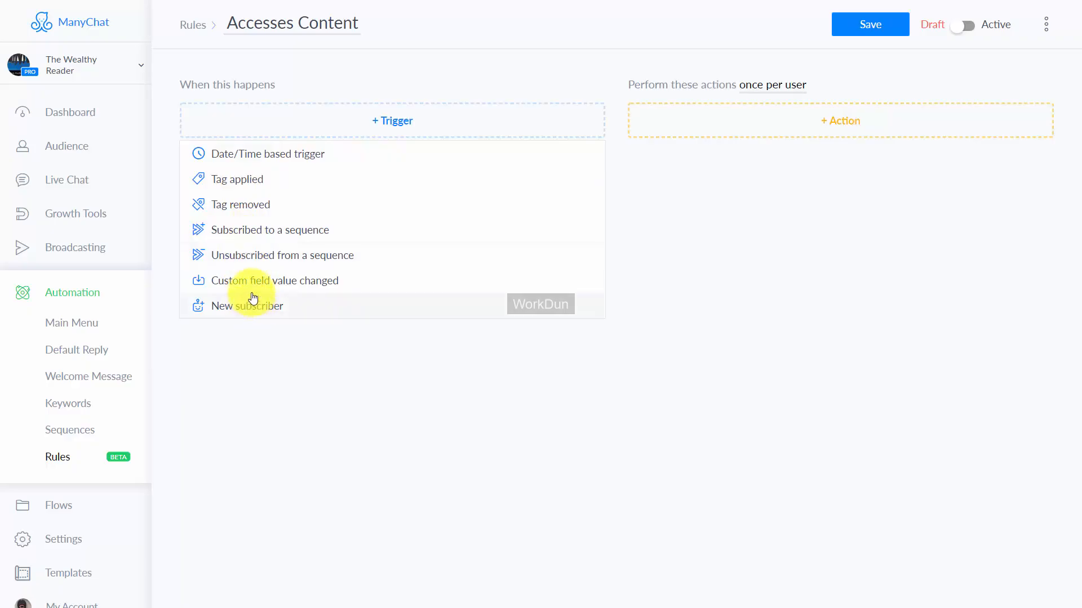
left_click(256, 179)
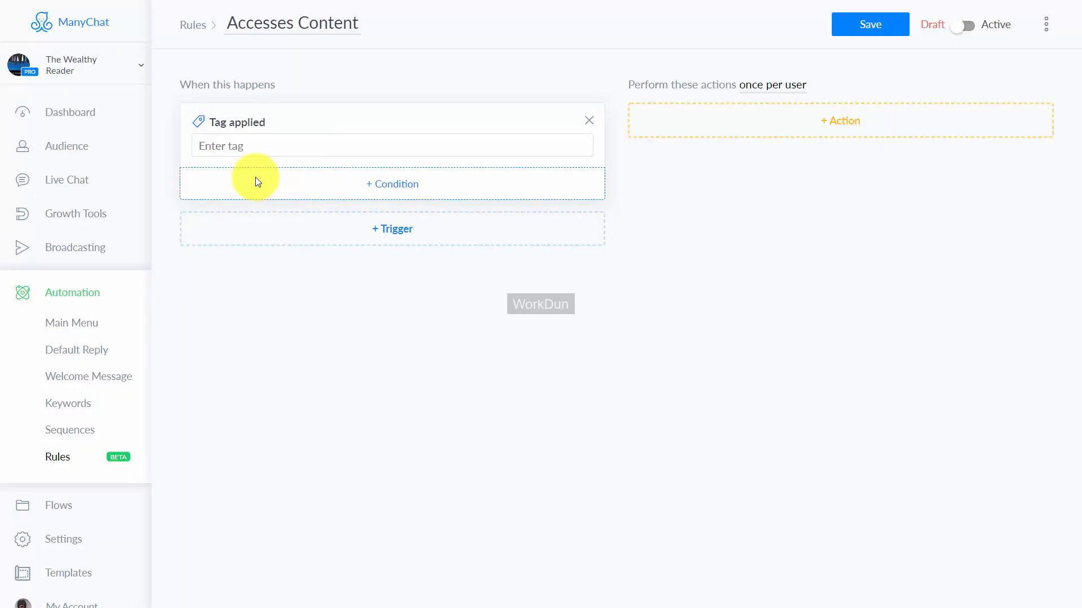
key("ctrl+v")
left_click(295, 171)
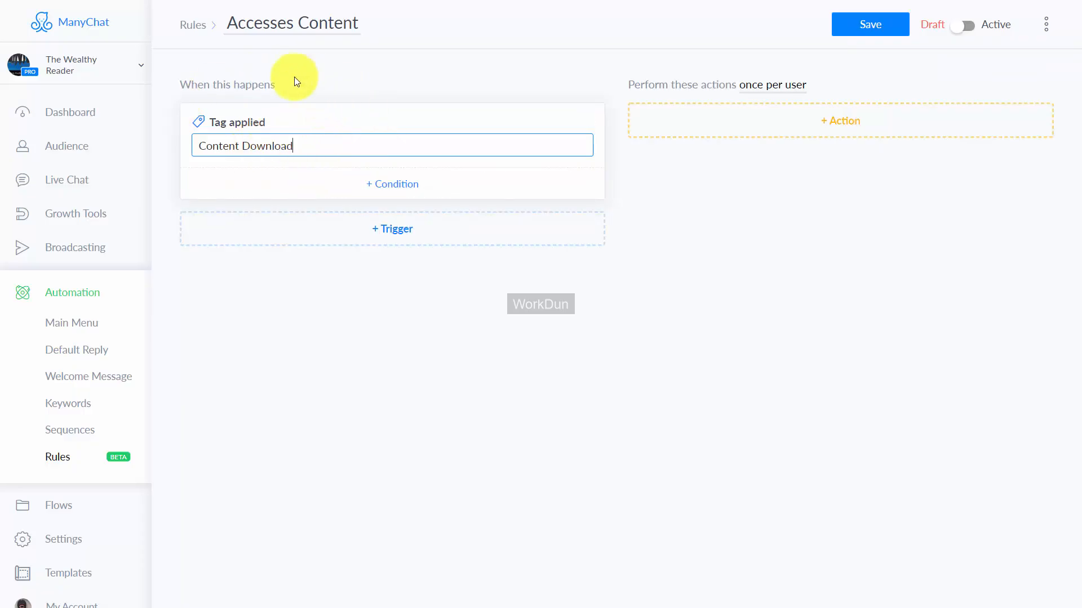
Step: Add a condition to the tag trigger that limits it to users whose Last Interaction is after 2019-03-12
left_click(395, 191)
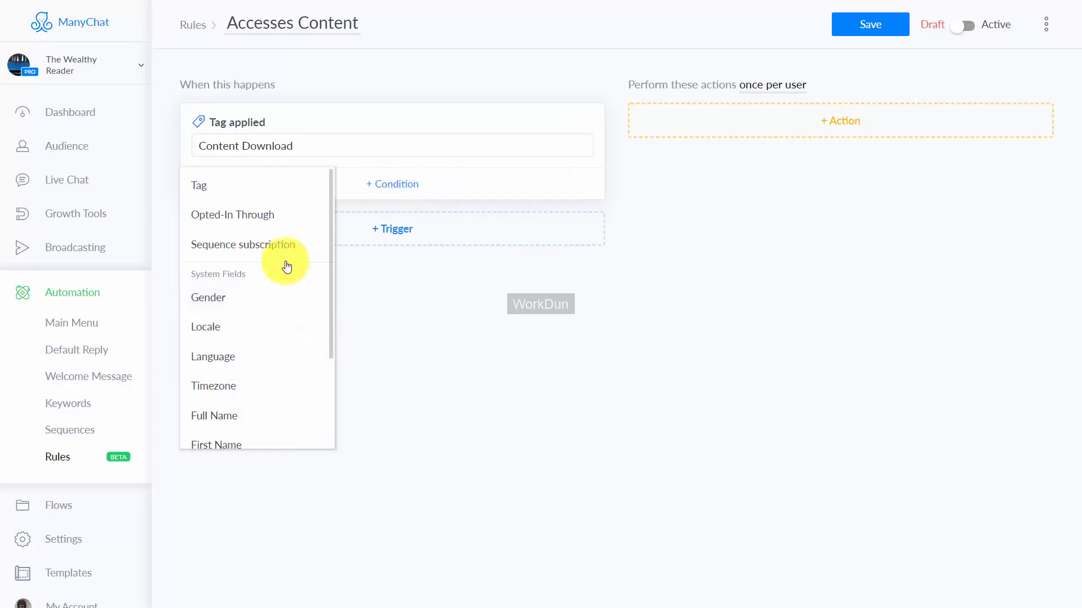
scroll(303, 282, "down", 3)
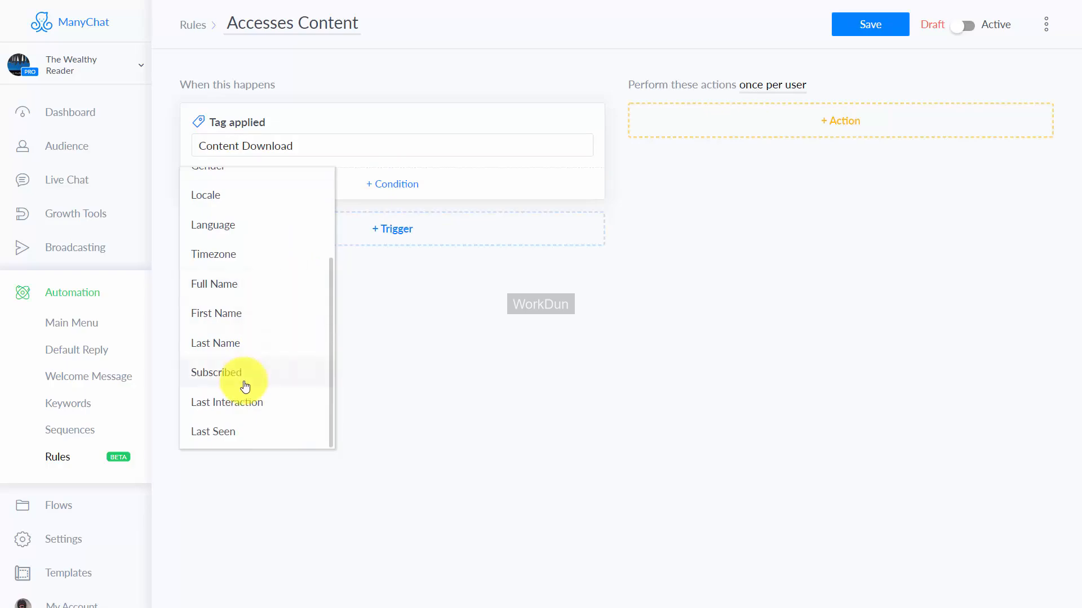
left_click(237, 402)
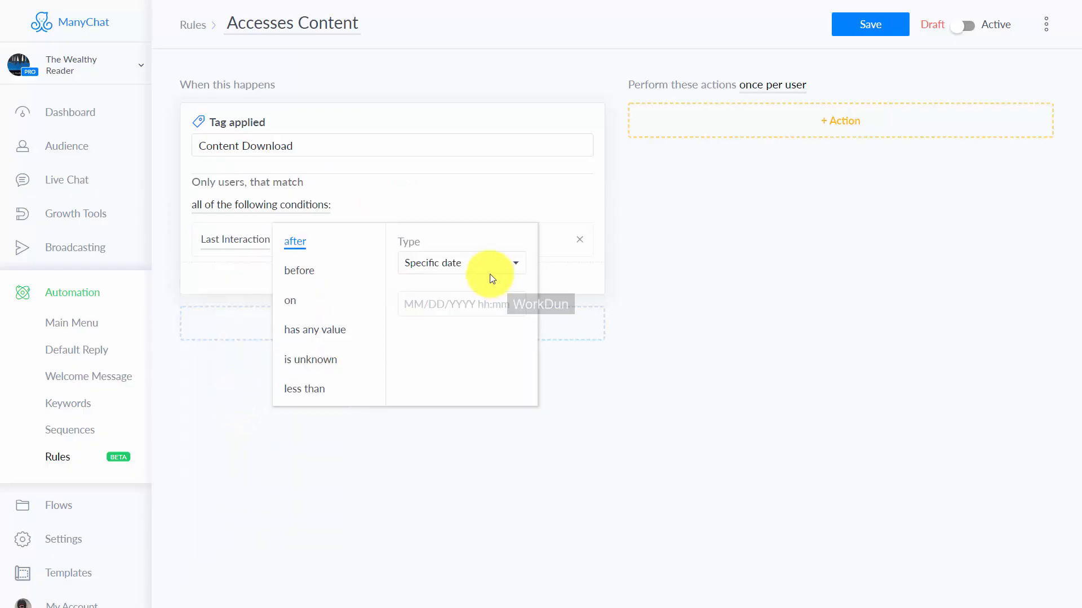
left_click(535, 402)
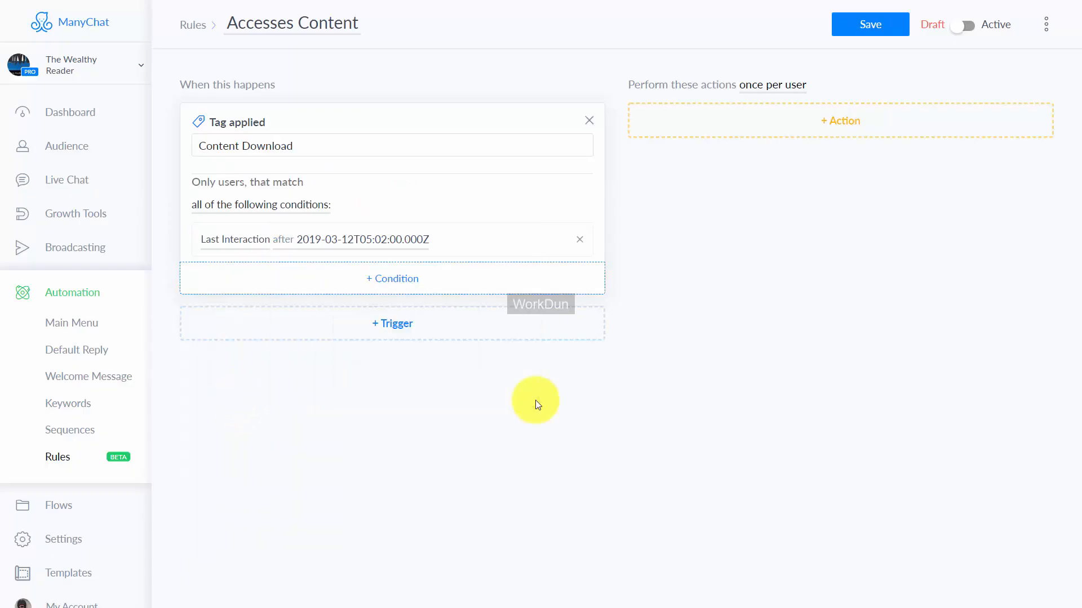
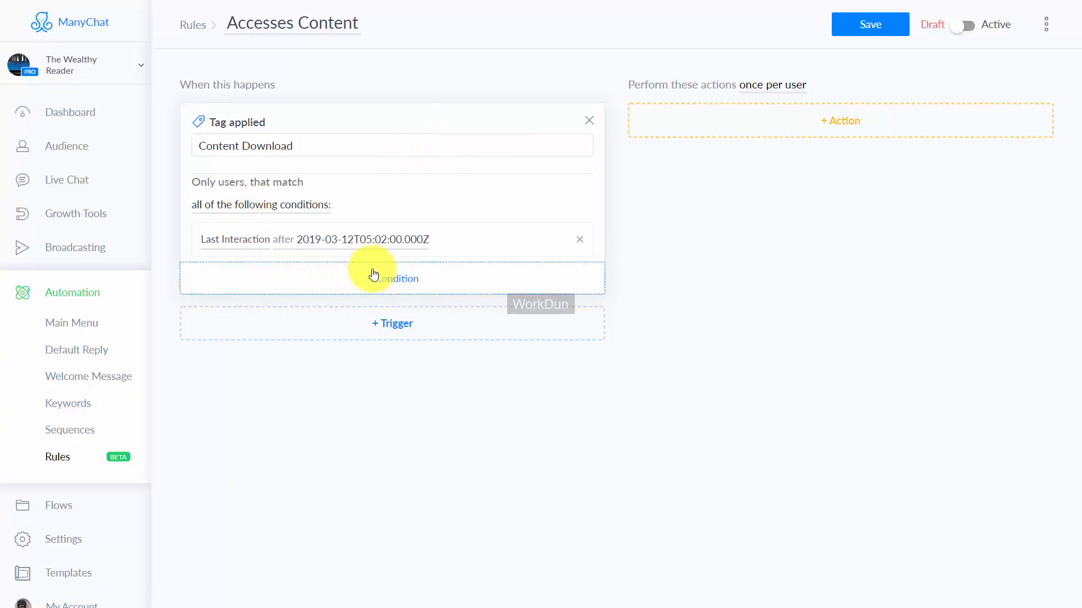
Step: Add a "Start a Flow" action to the Accesses Content rule and attach the "Educational message" flow modified 03-11-2019
left_click(847, 121)
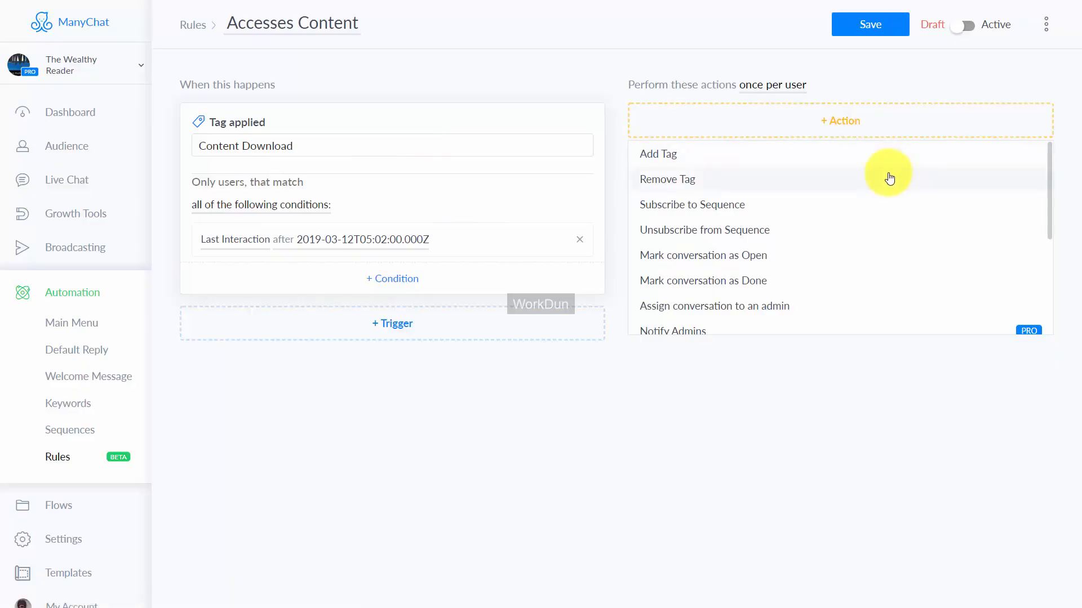
scroll(882, 175, "down", 3)
scroll(870, 192, "up", 1)
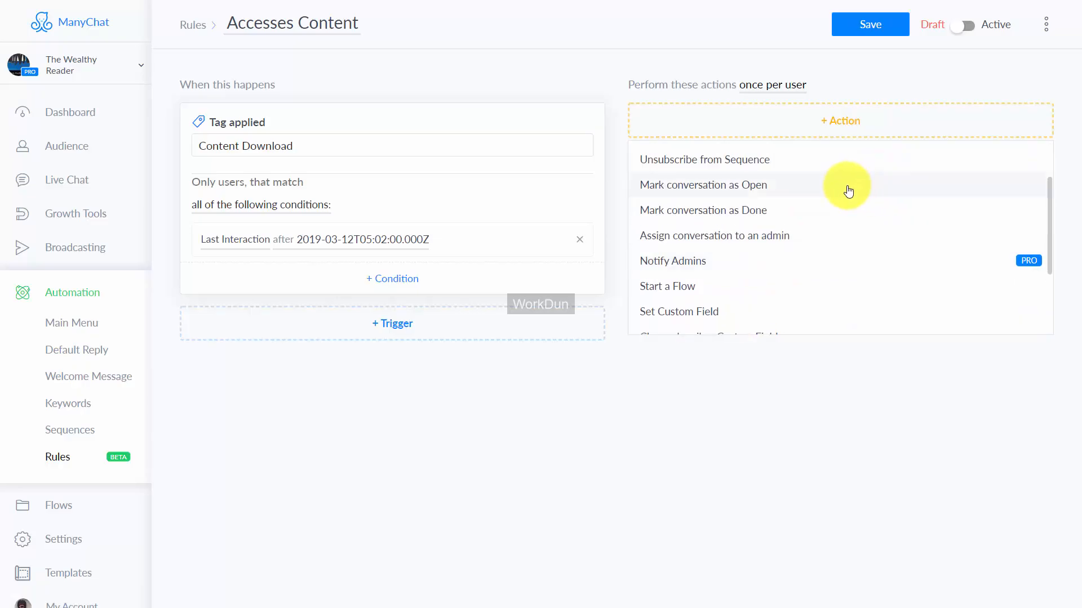
left_click(687, 288)
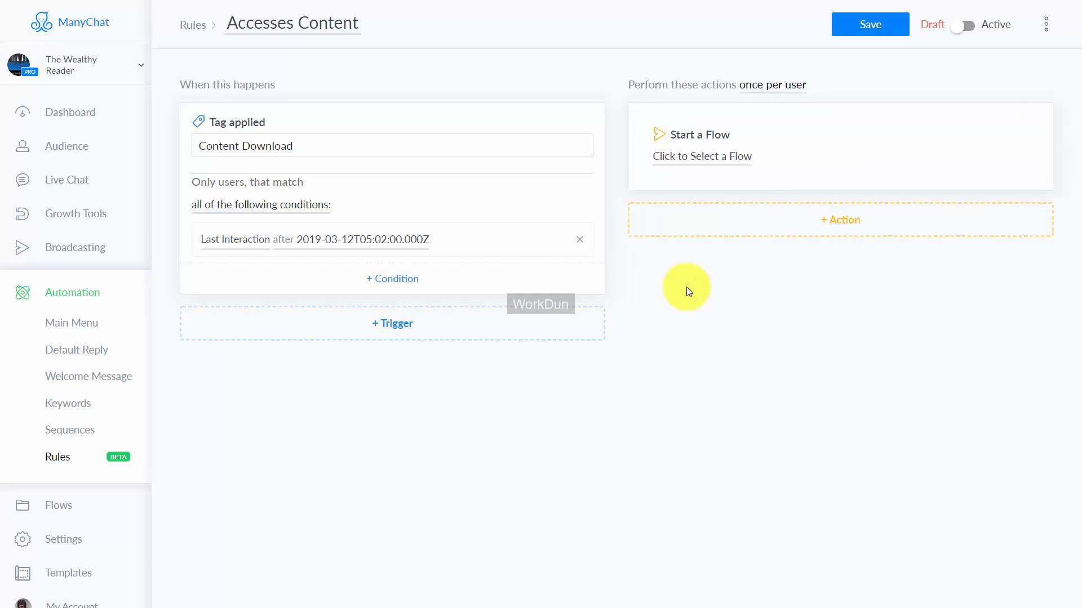
left_click(726, 159)
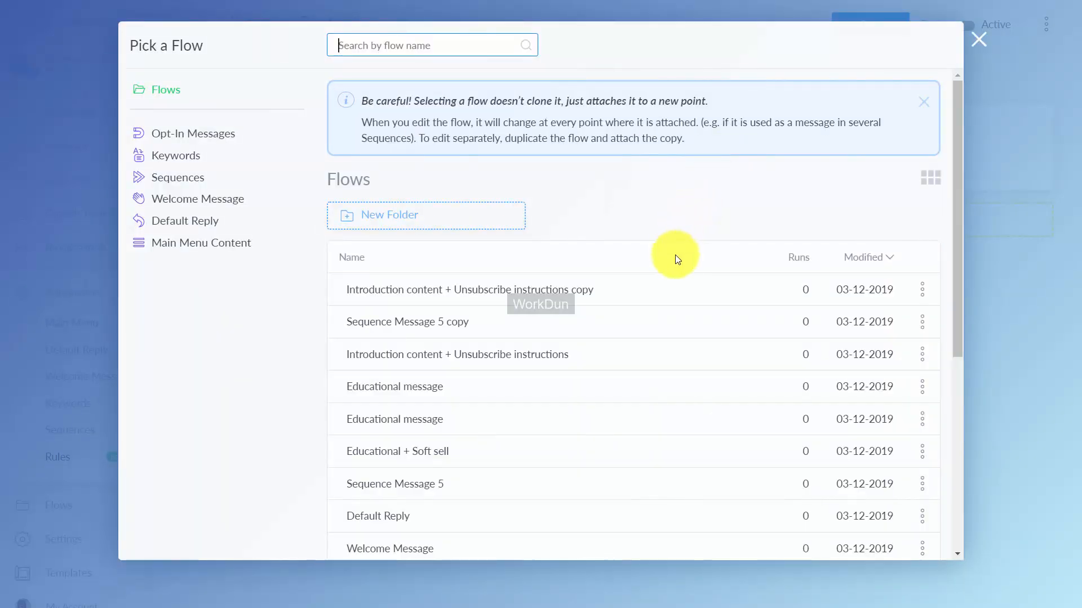
scroll(675, 270, "down", 2)
scroll(676, 276, "down", 5)
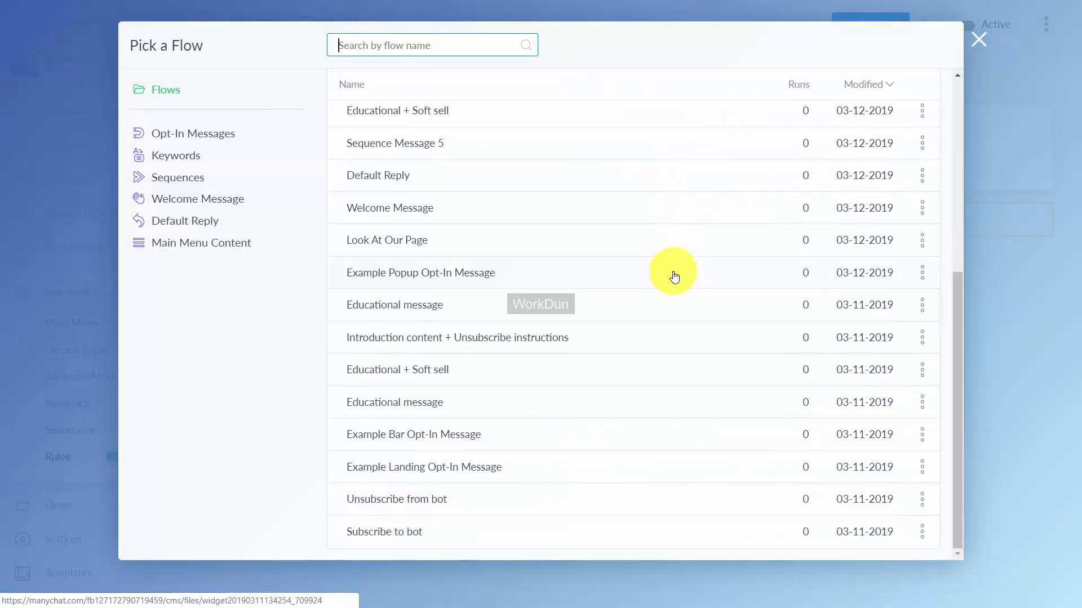
left_click(432, 405)
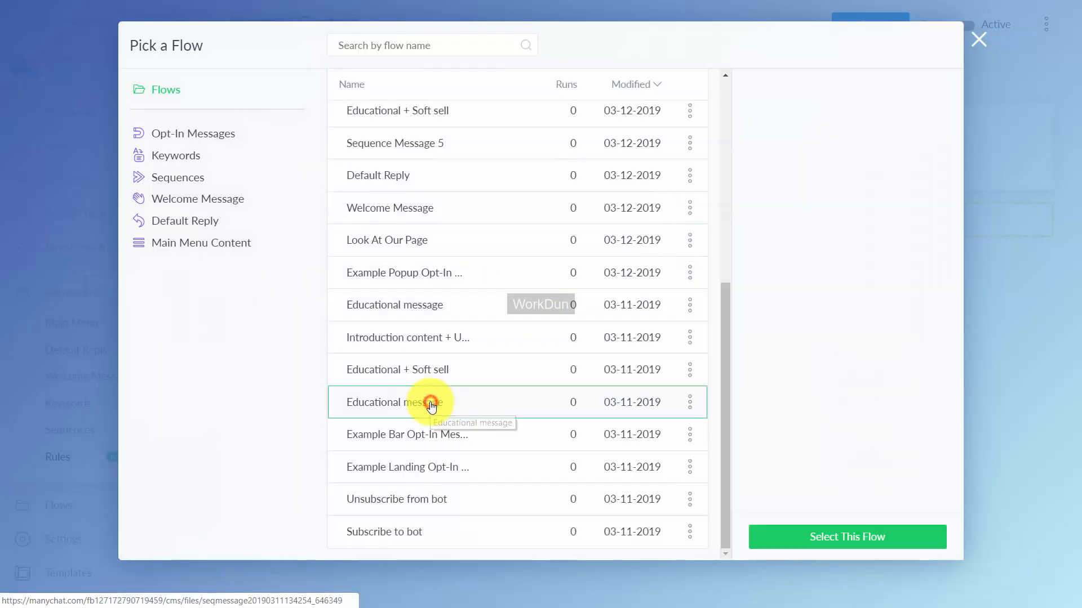
left_click(797, 536)
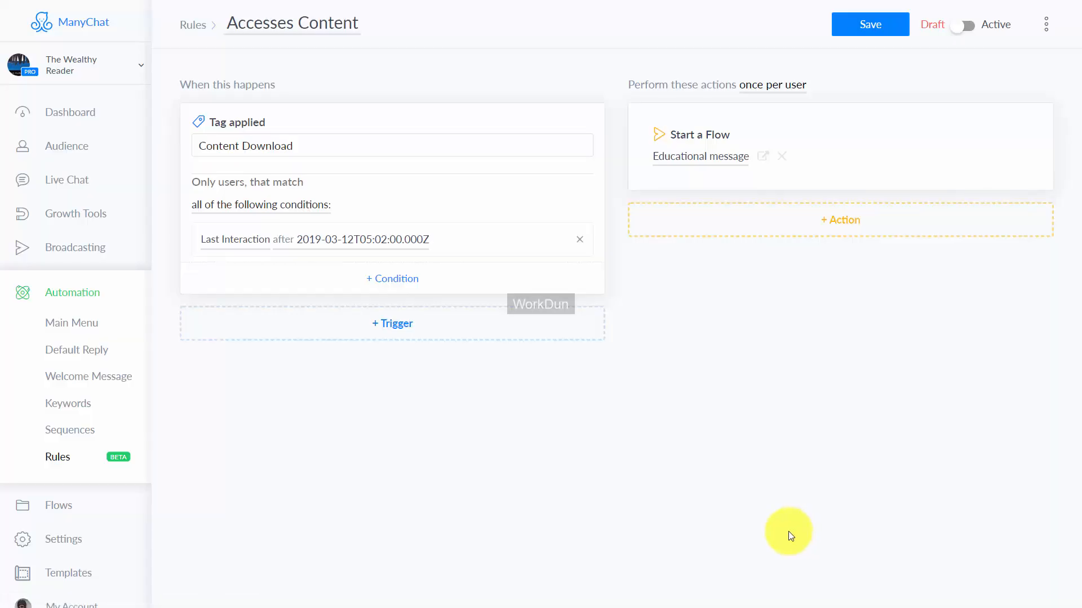
Step: Add a second action to the Accesses Content rule, below the Educational message flow
left_click(834, 225)
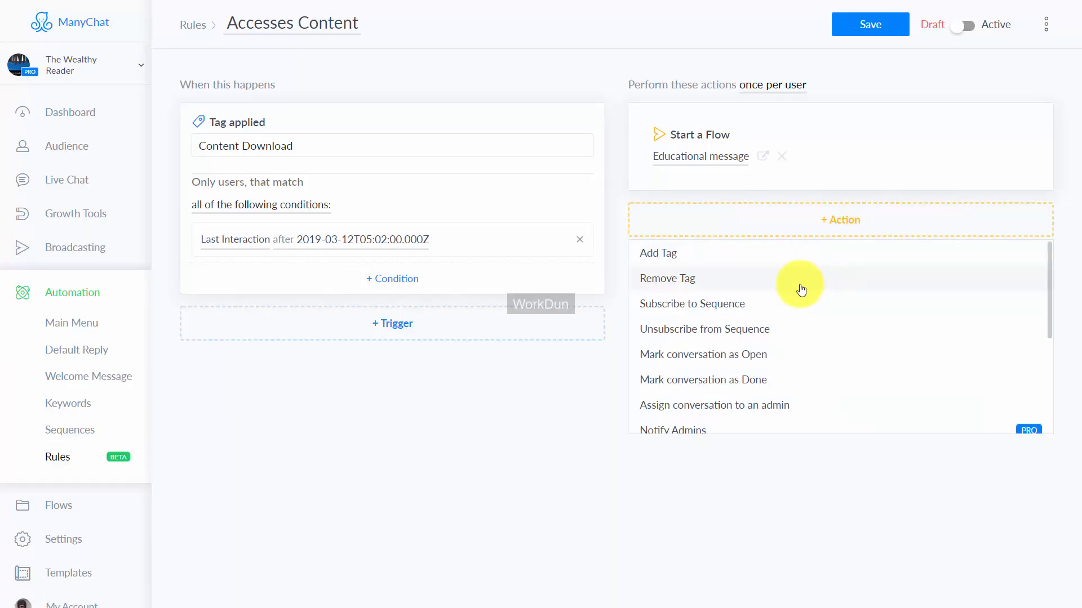
scroll(794, 304, "down", 1)
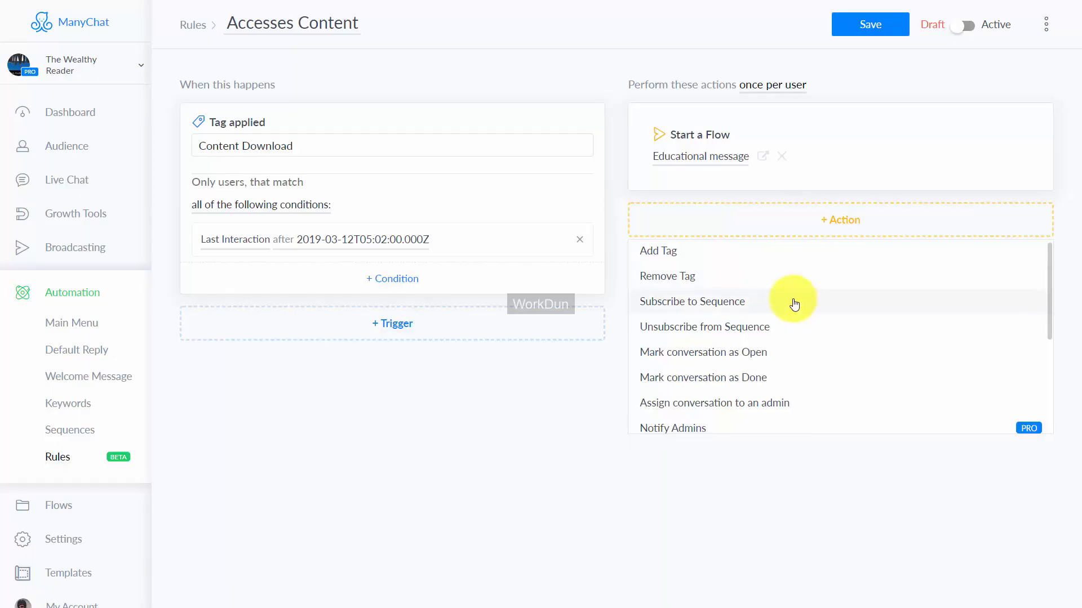
scroll(795, 304, "down", 2)
left_click(692, 366)
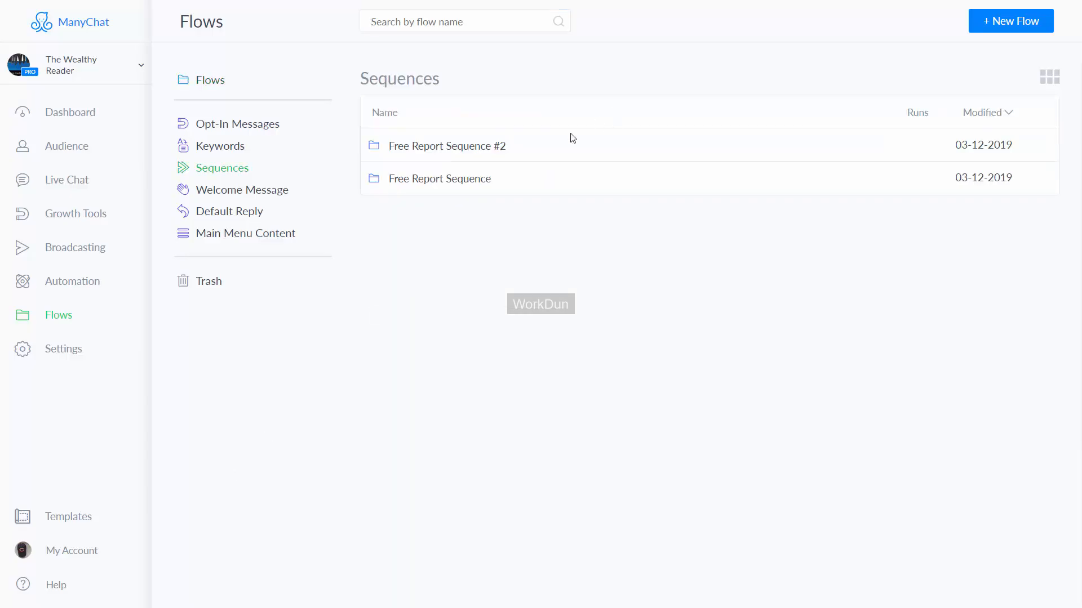
Step: In the Free Report Sequence's "Introduction content + Unsubscribe instructions" flow, make the Go To Facebook button add the tag "Content Download"
left_click(462, 184)
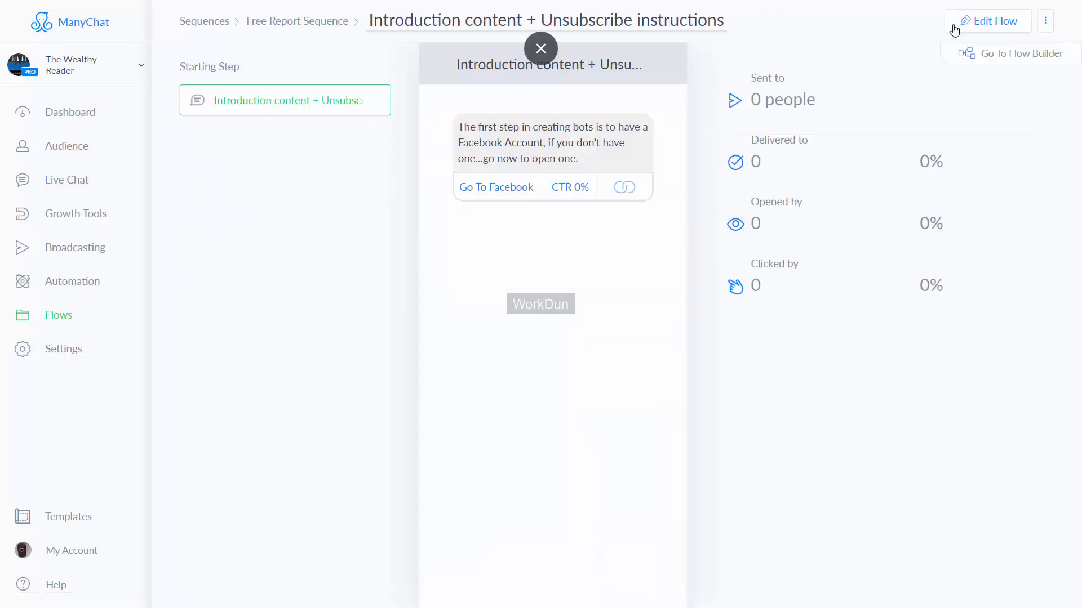
left_click(979, 22)
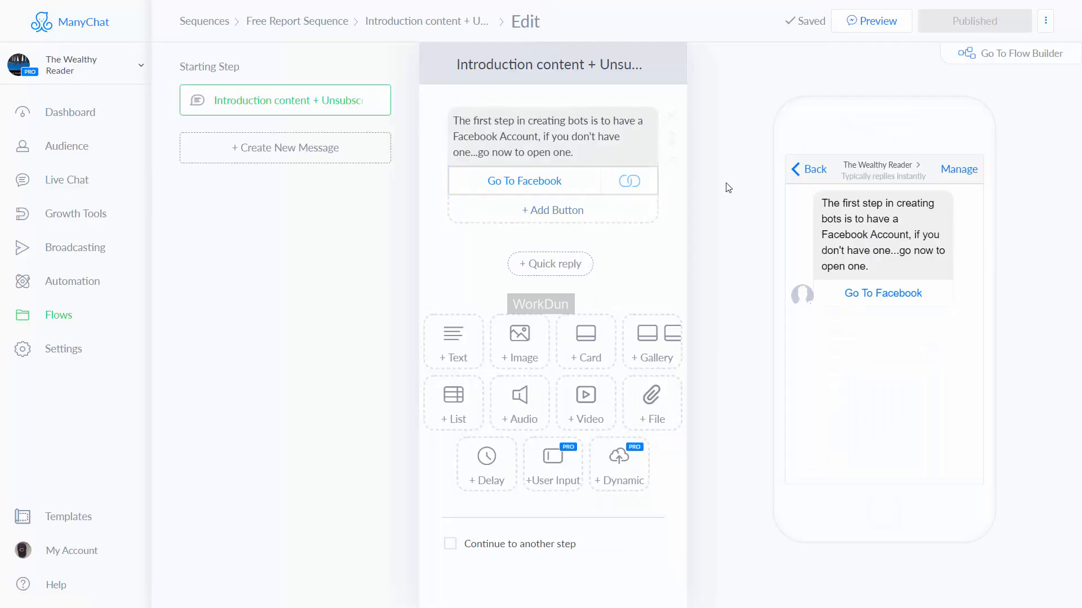
left_click(533, 183)
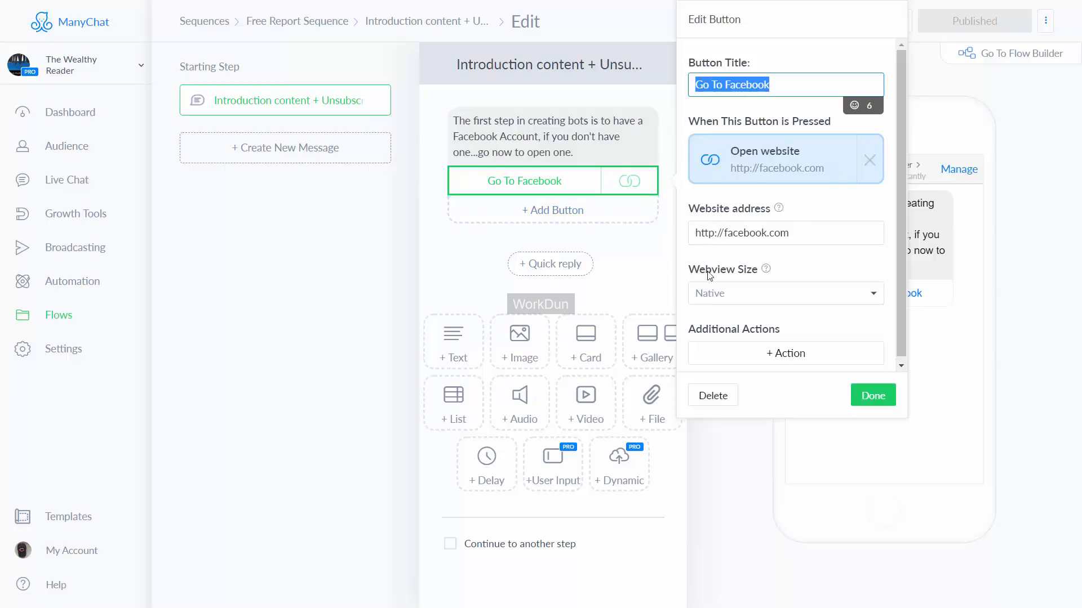
left_click(775, 357)
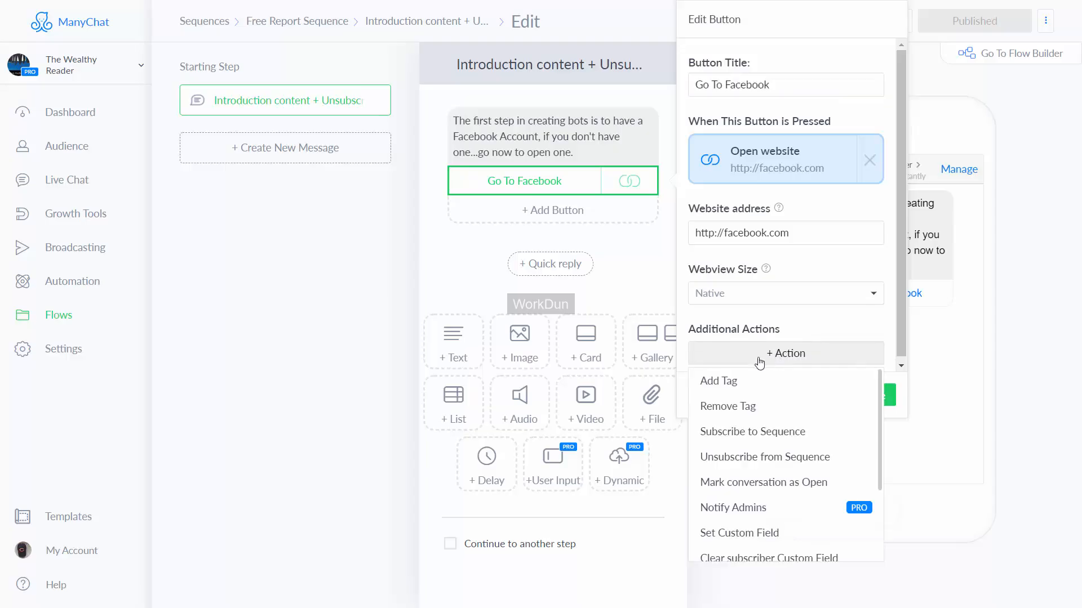
left_click(731, 387)
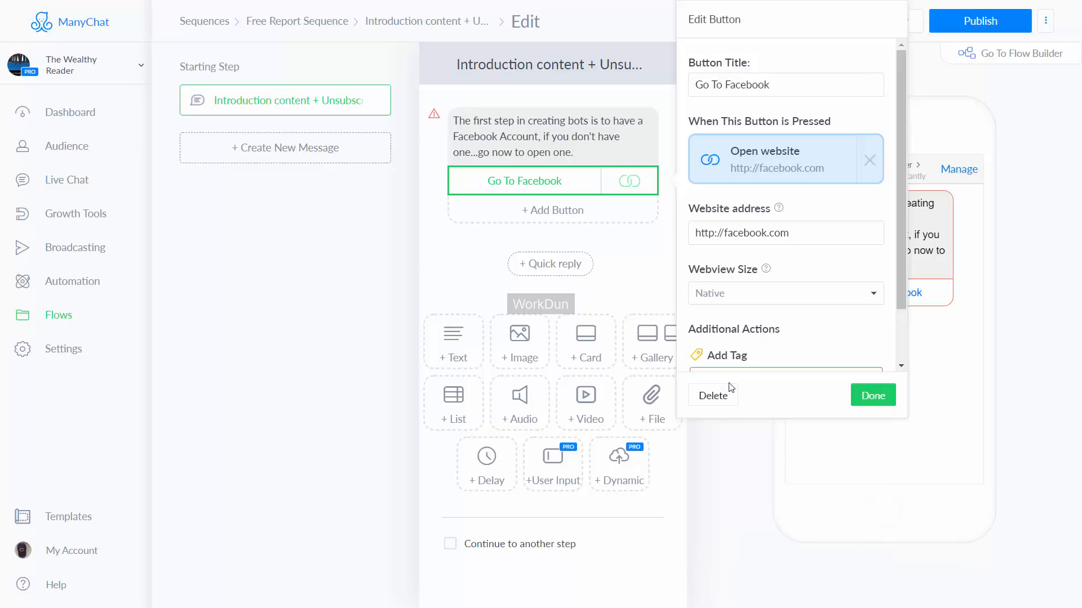
scroll(805, 333, "down", 1)
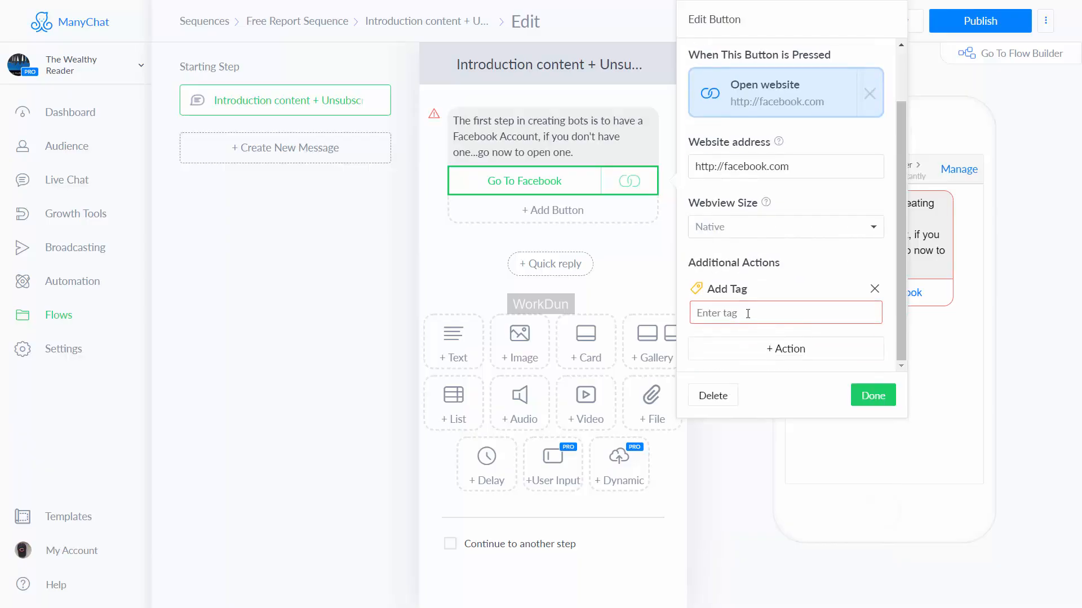
left_click(749, 313)
left_click(748, 338)
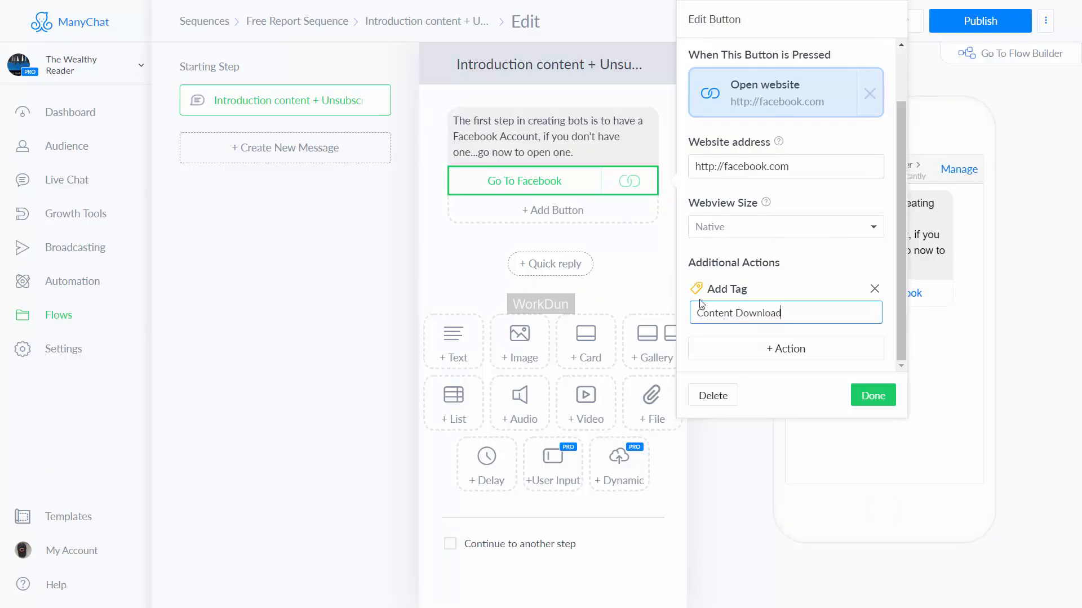
left_click(873, 395)
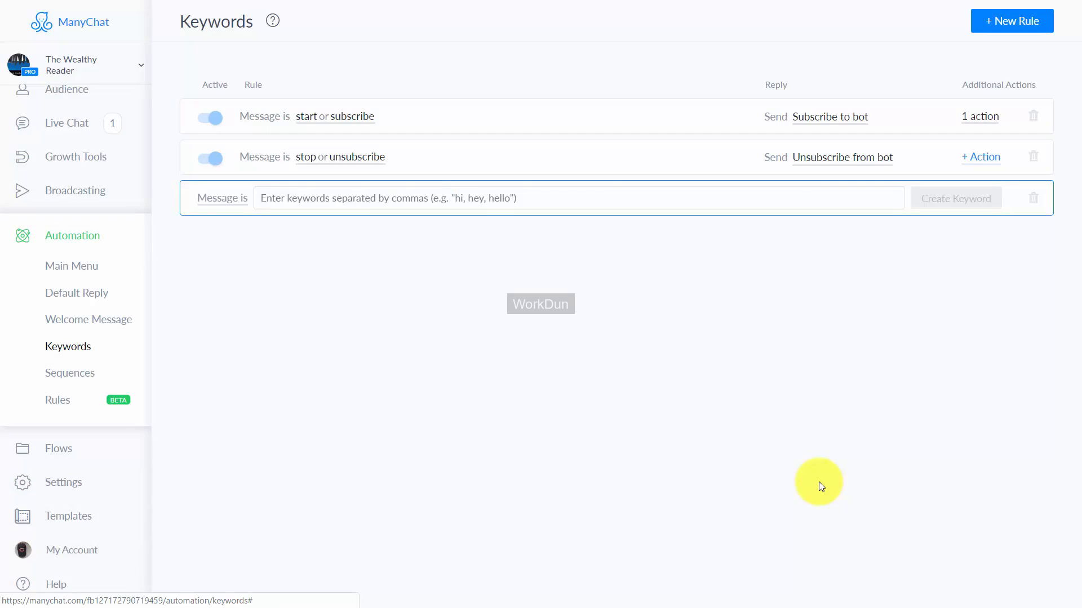
Step: Create a keyword rule that triggers when a message contains "support"
left_click(217, 203)
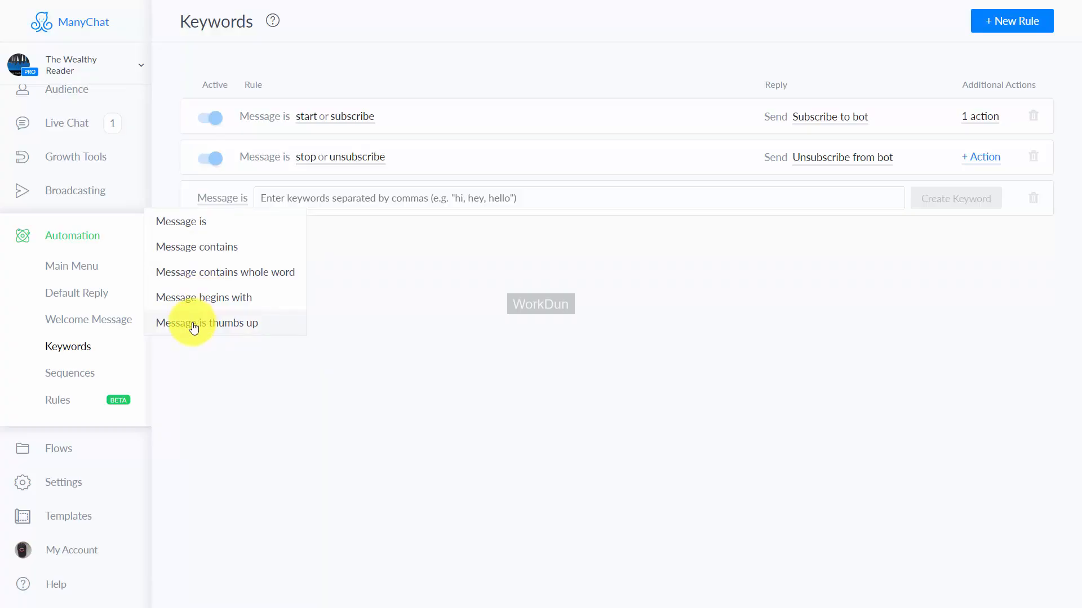
left_click(213, 251)
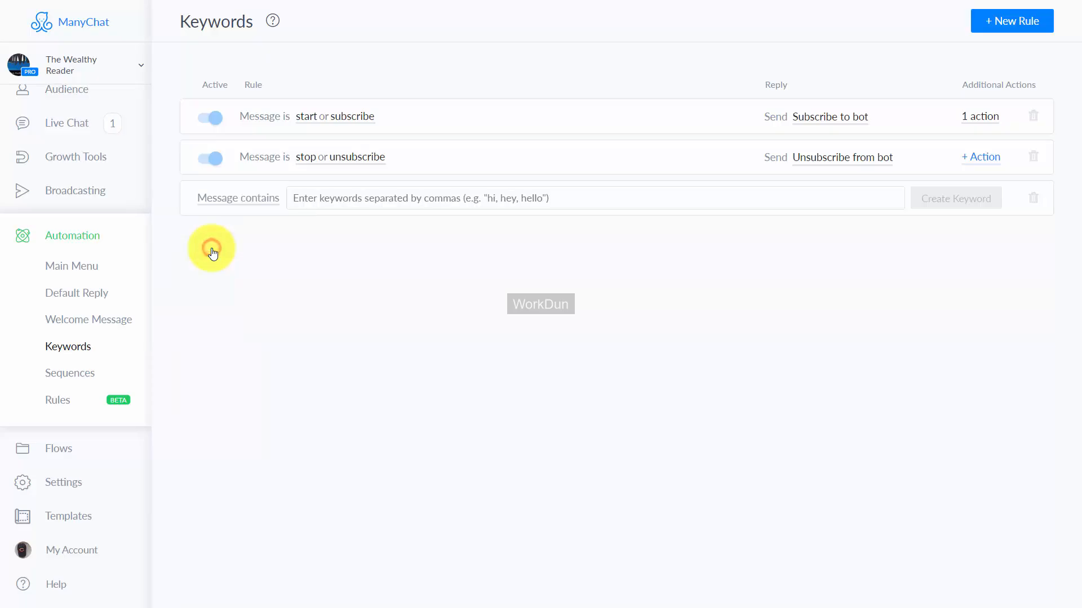
left_click(331, 200)
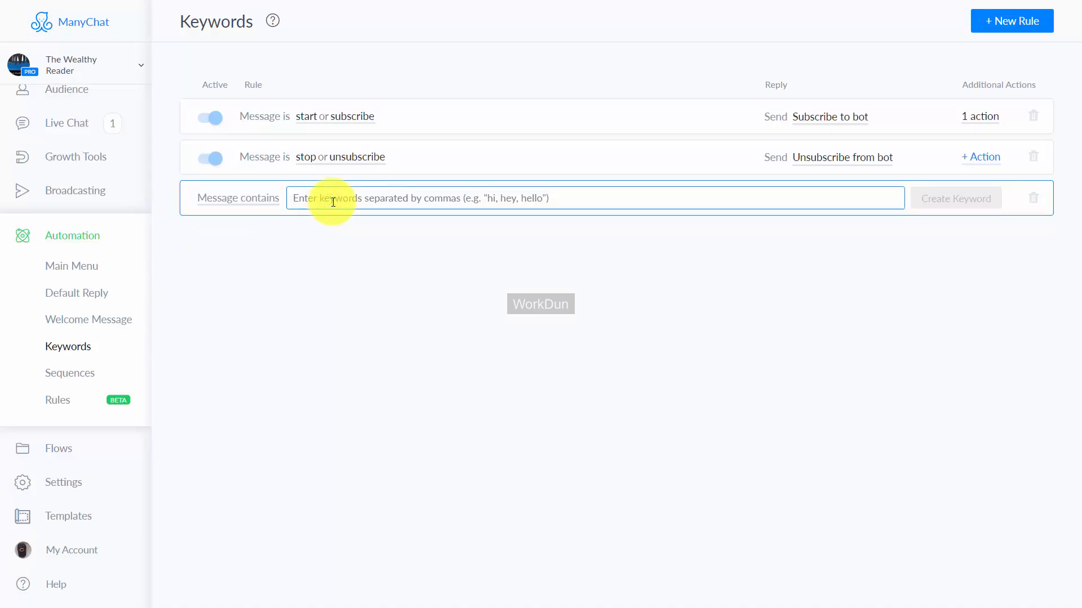
type("support")
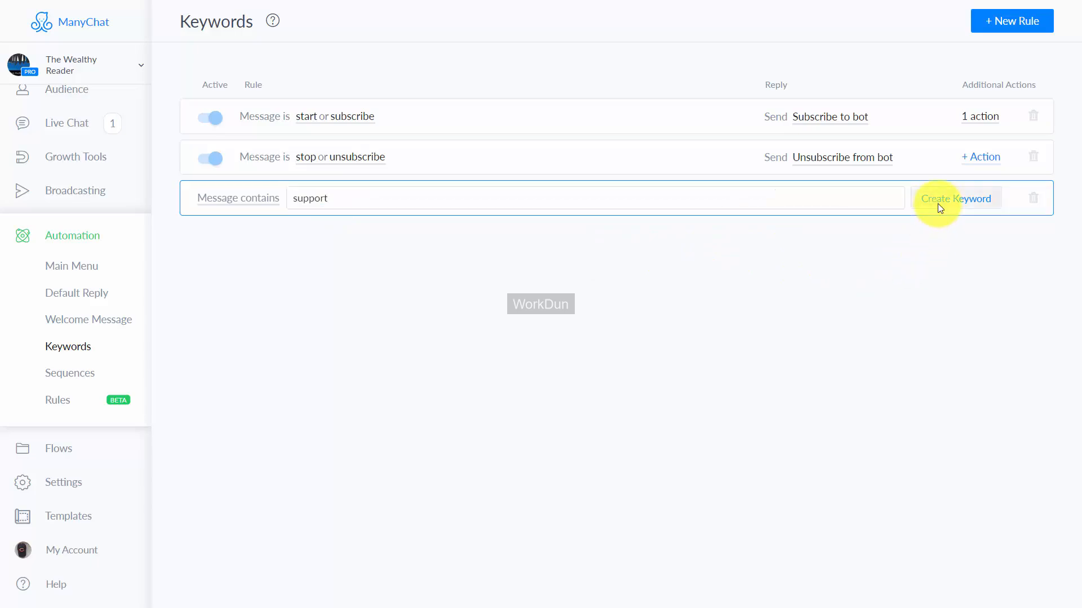
left_click(937, 210)
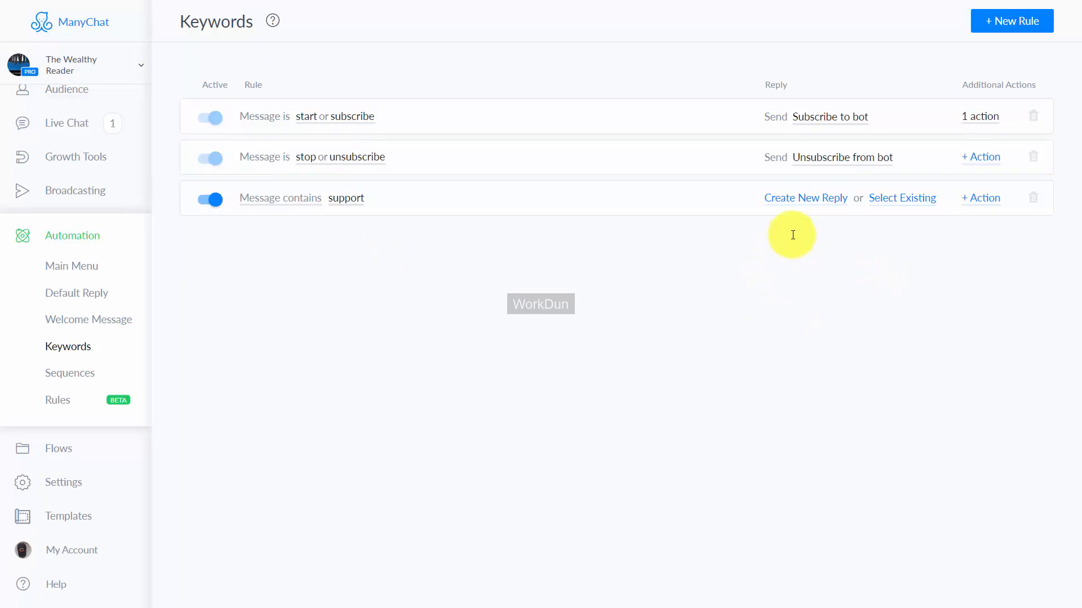
Step: Set the existing flow "Message is support desk" as the support keyword's reply and start a test message to The Wealthy Reader in Messenger
left_click(906, 201)
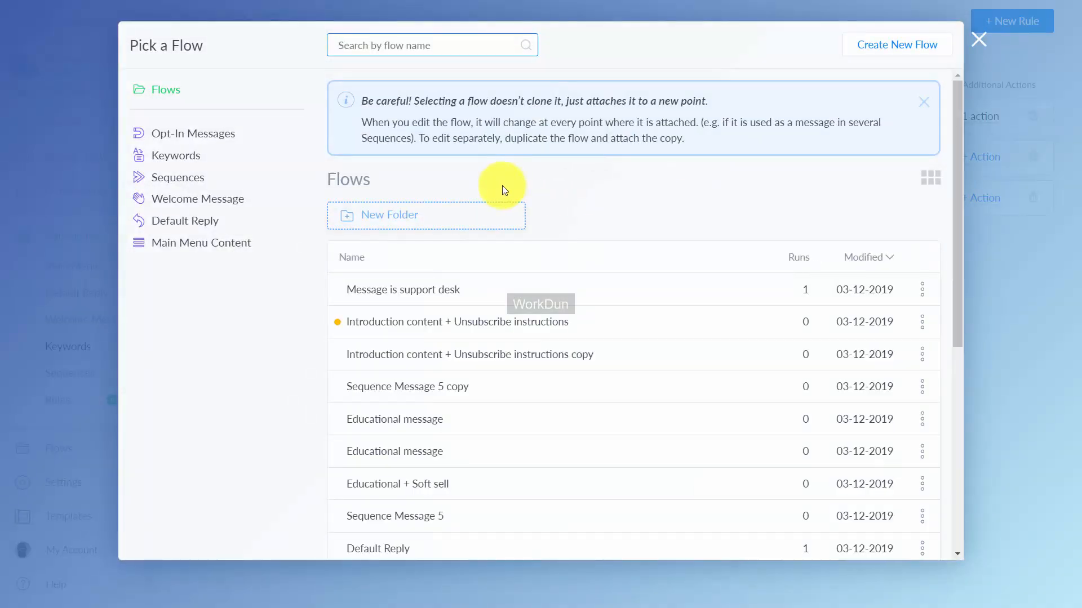
left_click(416, 293)
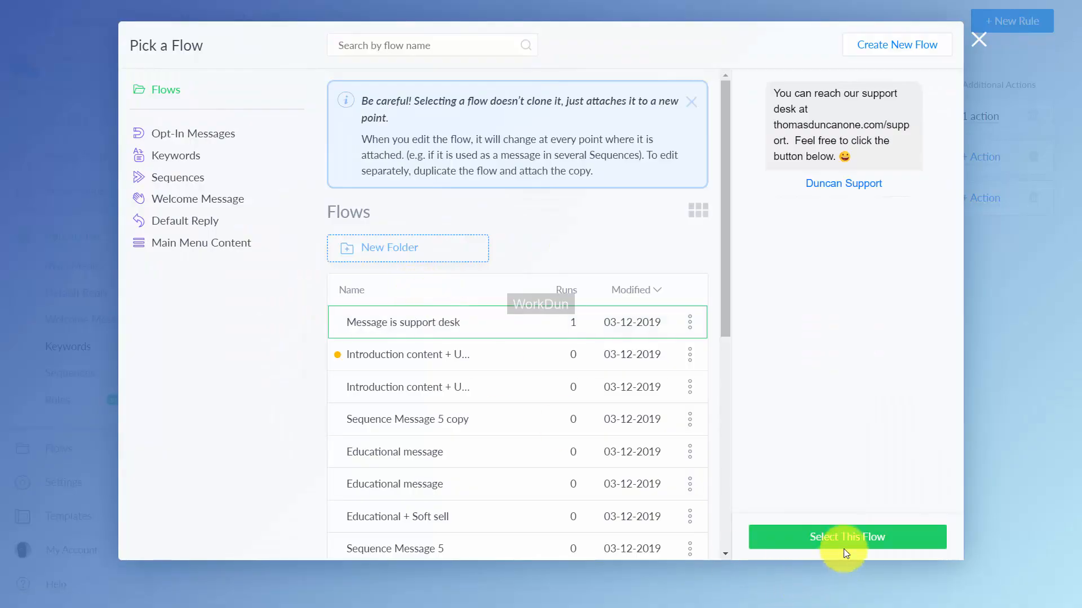
left_click(845, 541)
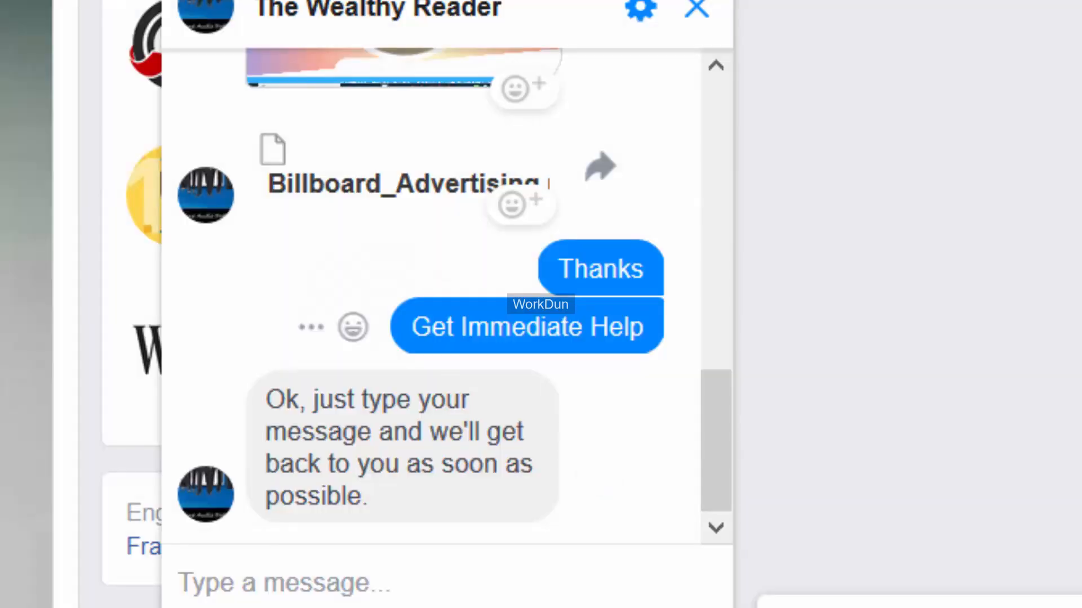
left_click(316, 584)
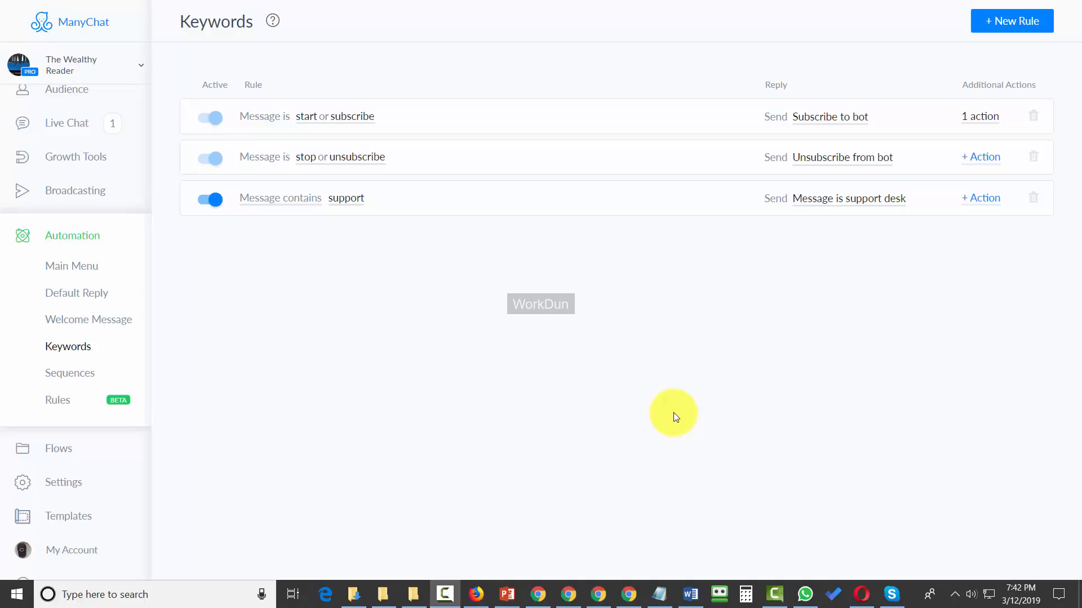
Step: Create a keyword rule for messages containing "inforequest", publish its sign-up thank-you reply with Billboard Advertising.pdf, and return to the keyword list
left_click(985, 24)
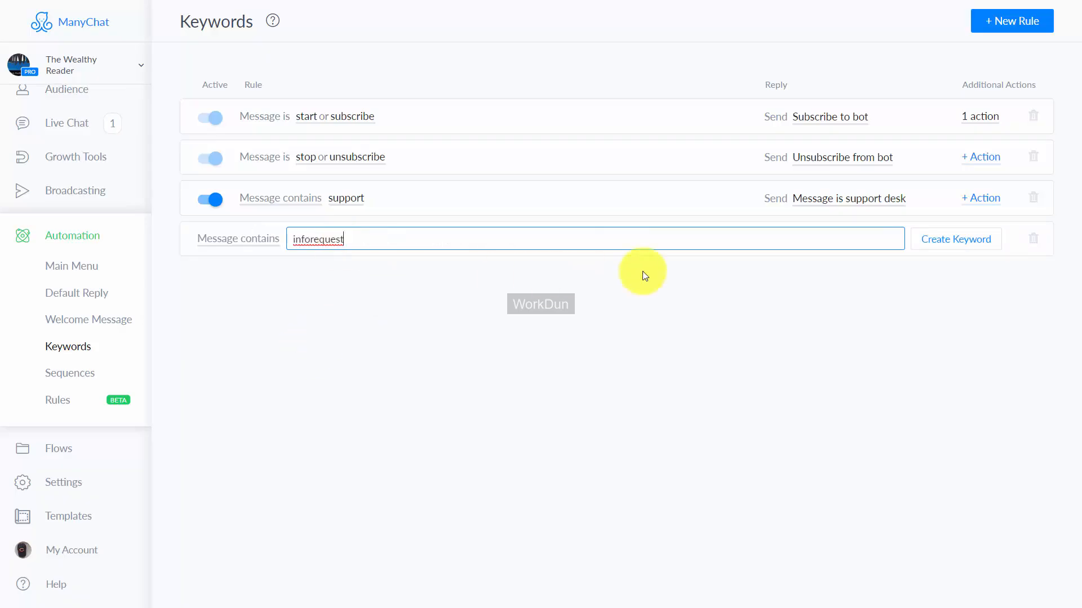
left_click(949, 248)
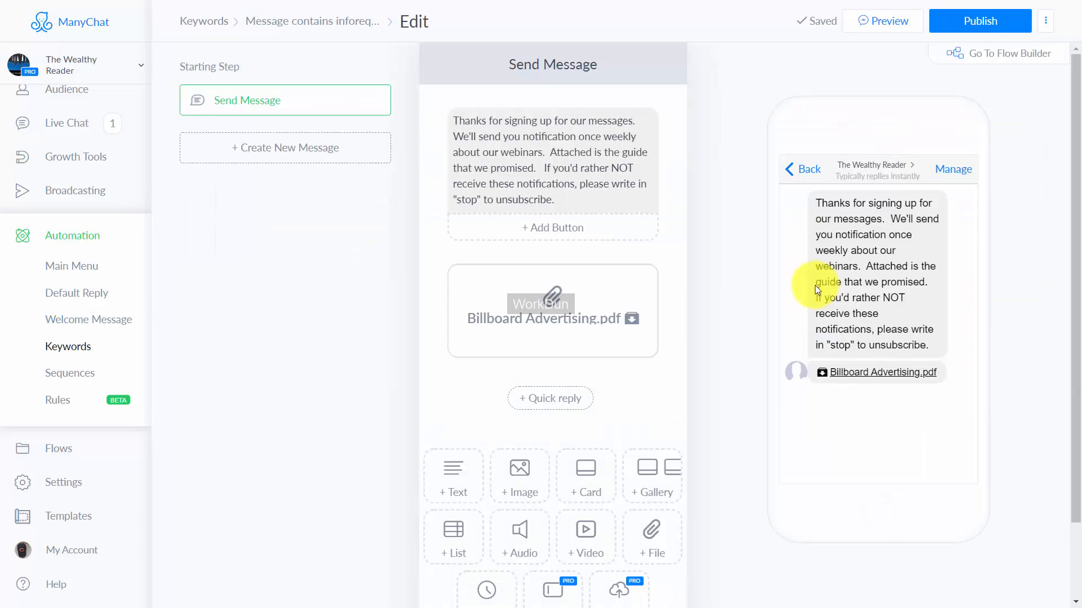
left_click(985, 23)
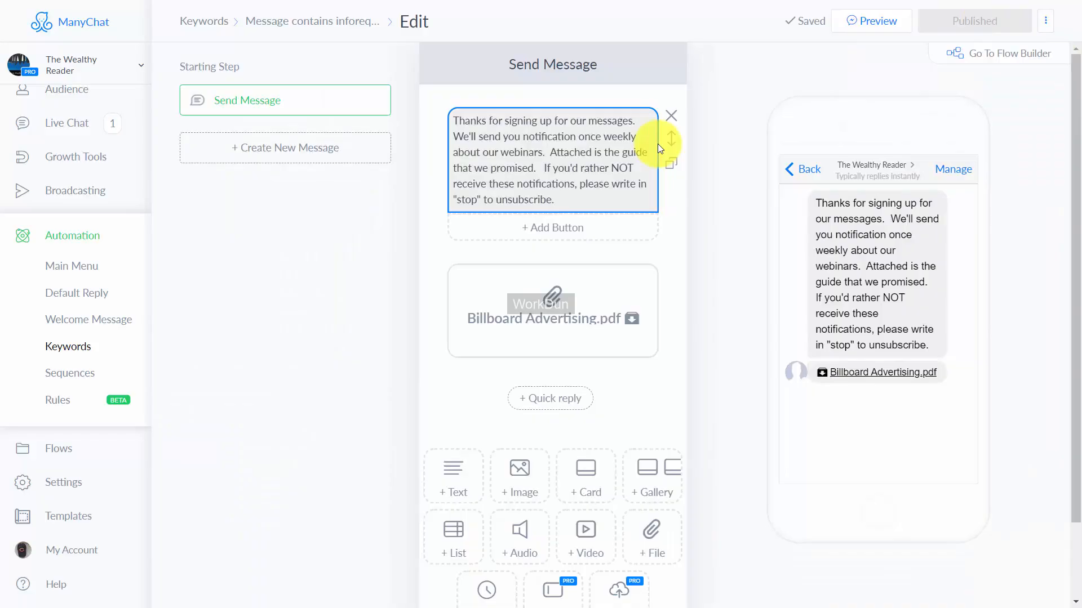
left_click(322, 24)
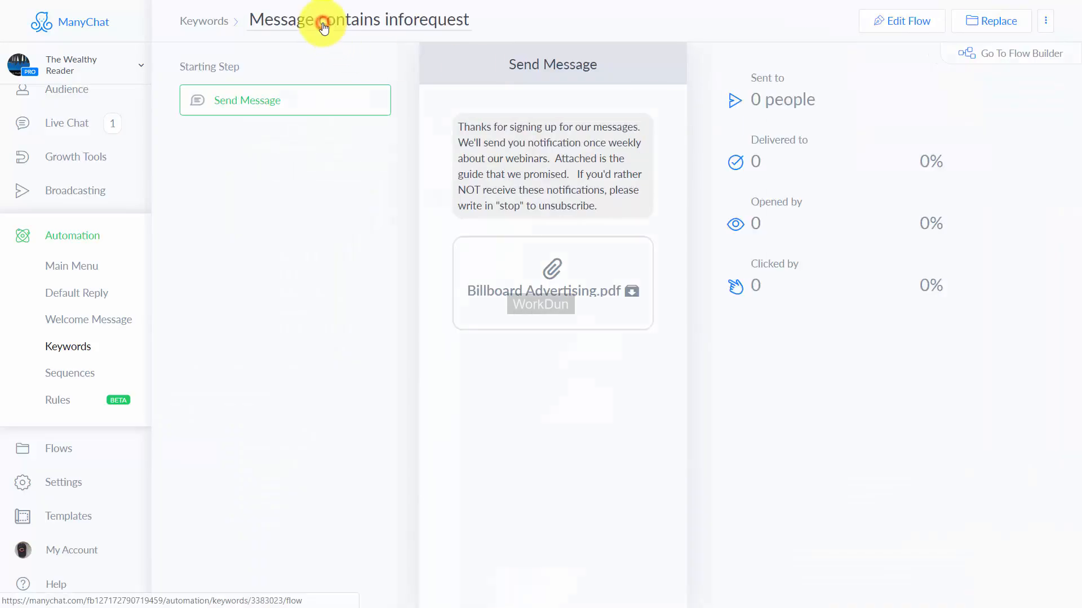
left_click(216, 21)
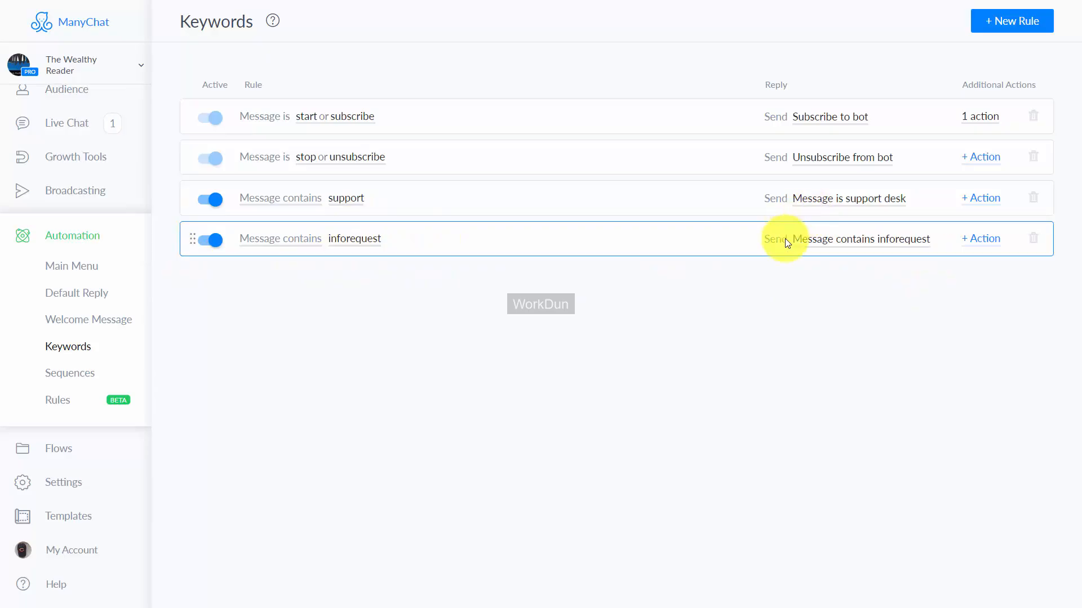
Step: Add two actions to the "inforequest" keyword rule: Subscribe to bot, and Subscribe to Sequence with Free Report Sequence
left_click(984, 241)
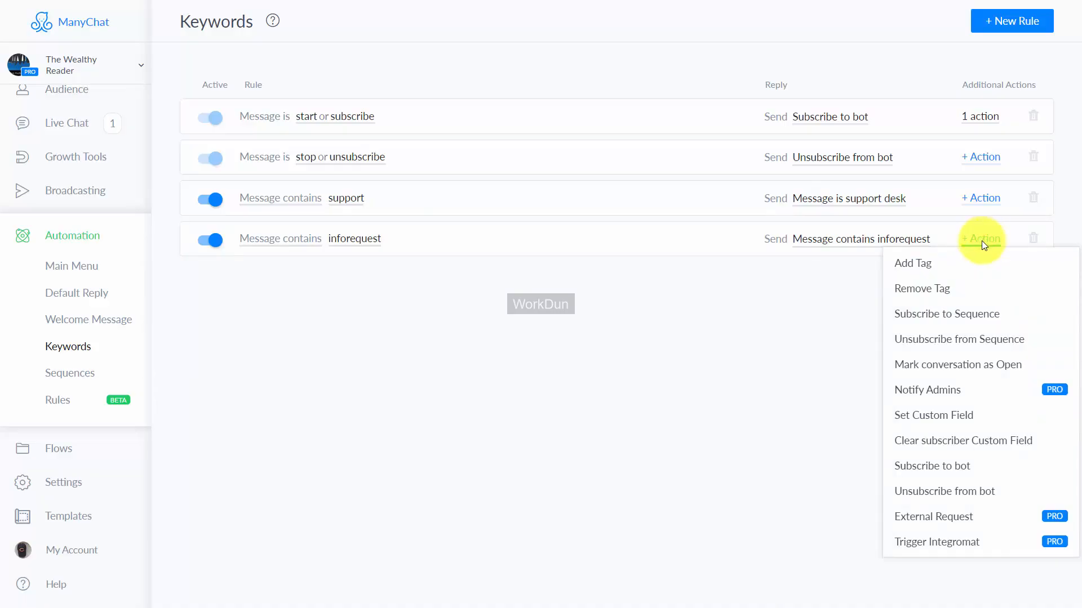
left_click(926, 467)
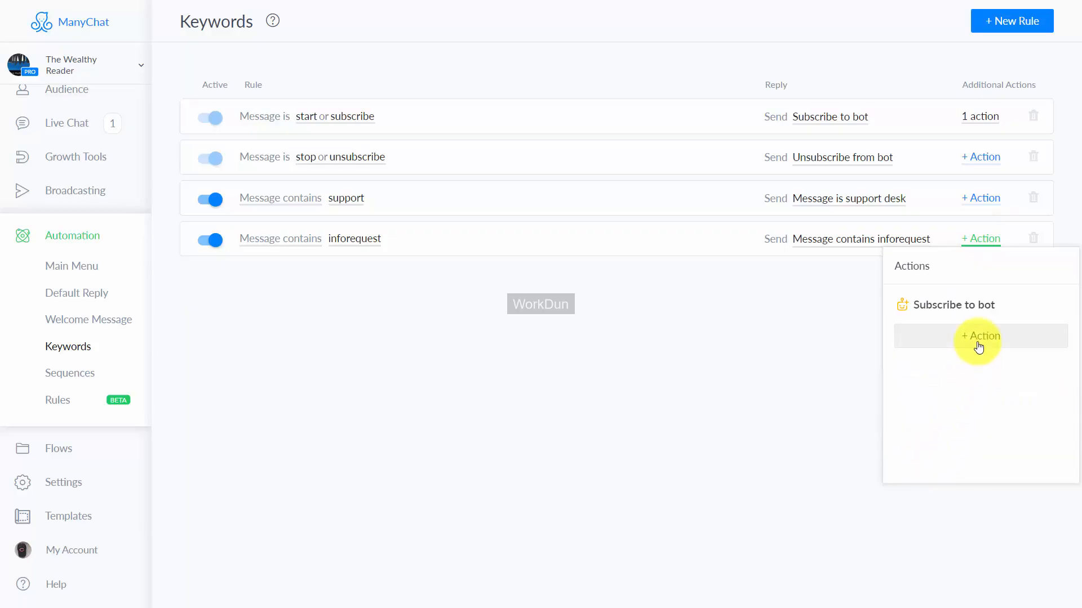
left_click(978, 339)
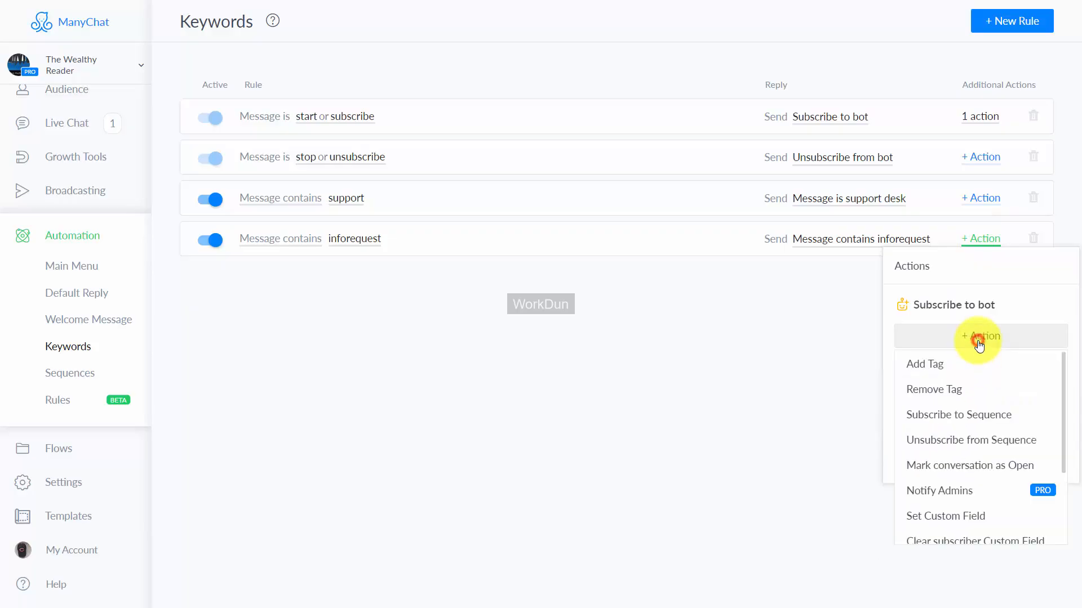
left_click(952, 416)
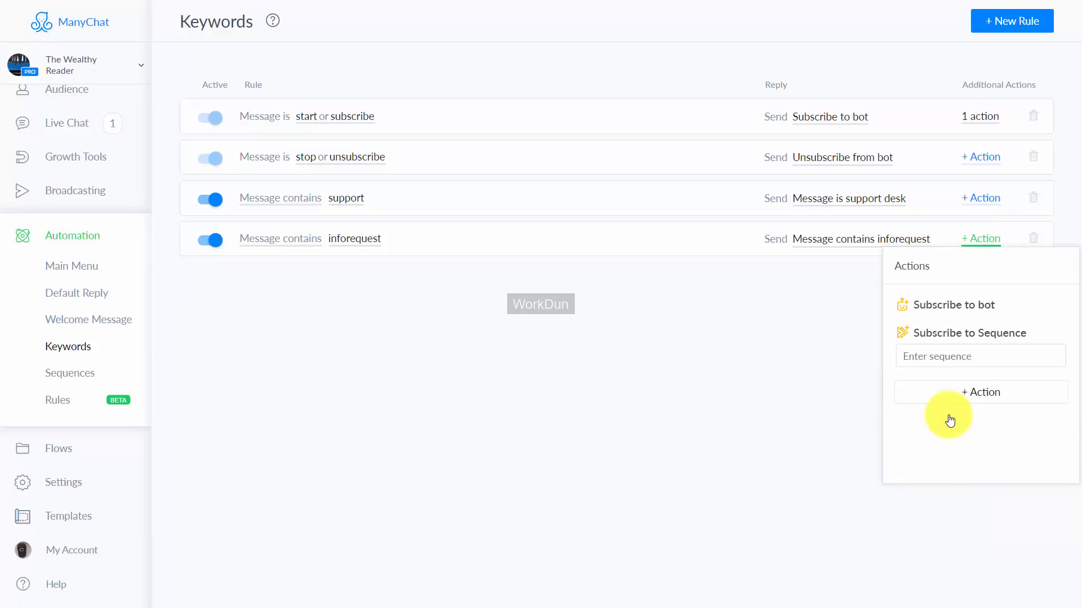
left_click(948, 358)
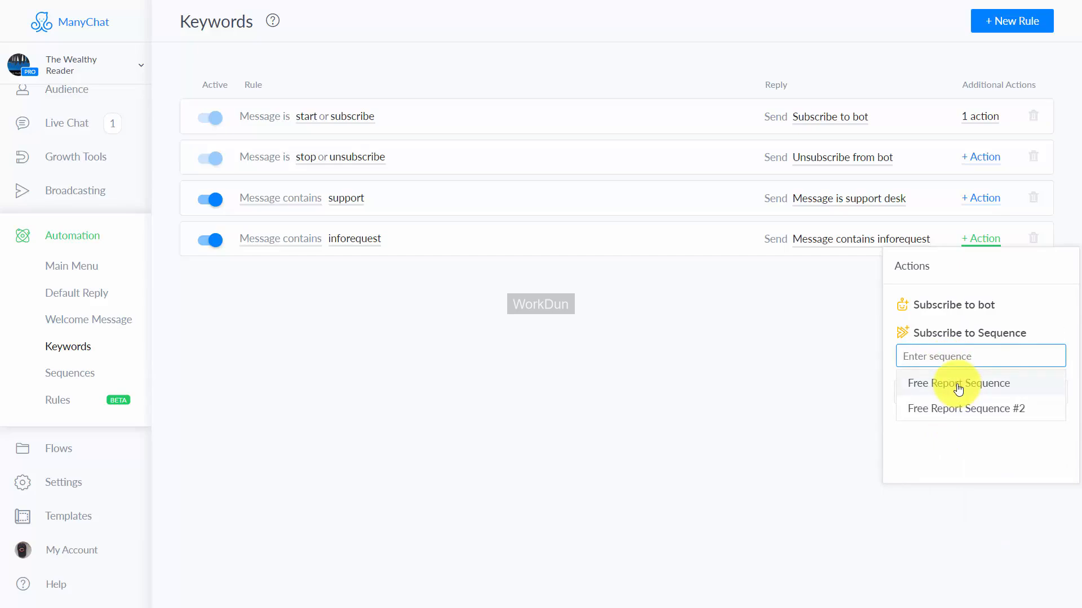
left_click(954, 384)
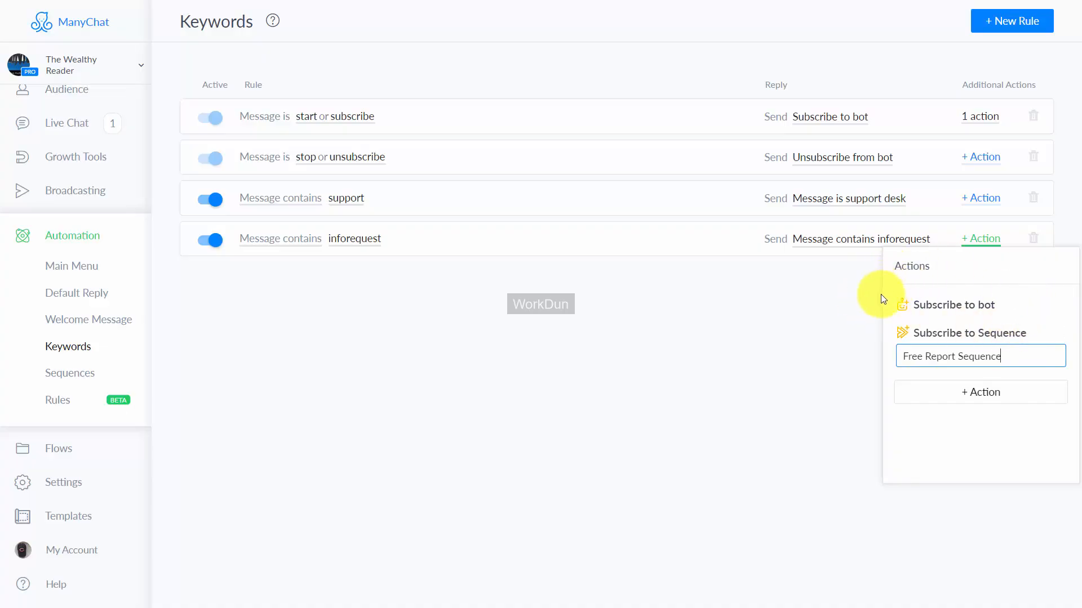
left_click(861, 327)
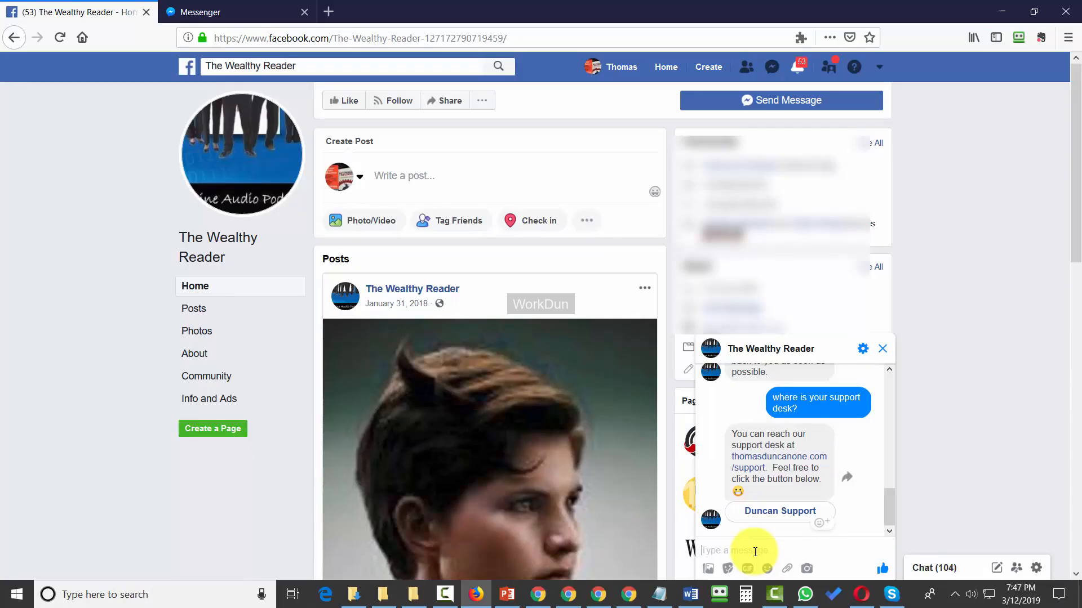
Step: Test the keyword rule by sending "inforequest" to The Wealthy Reader in the Facebook page's Messenger chat
type("inforequest")
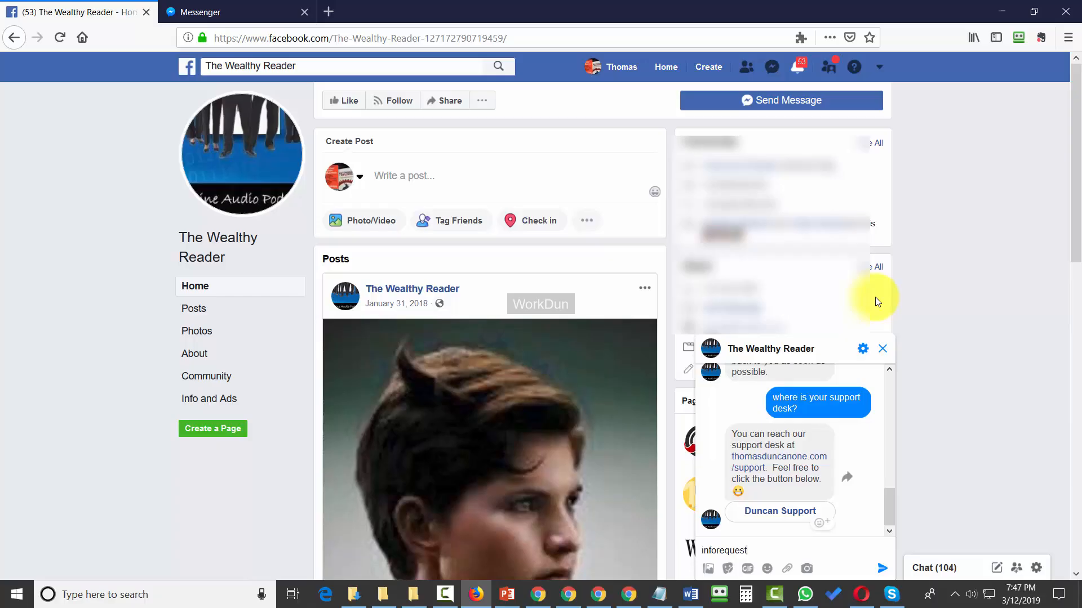
key("Return")
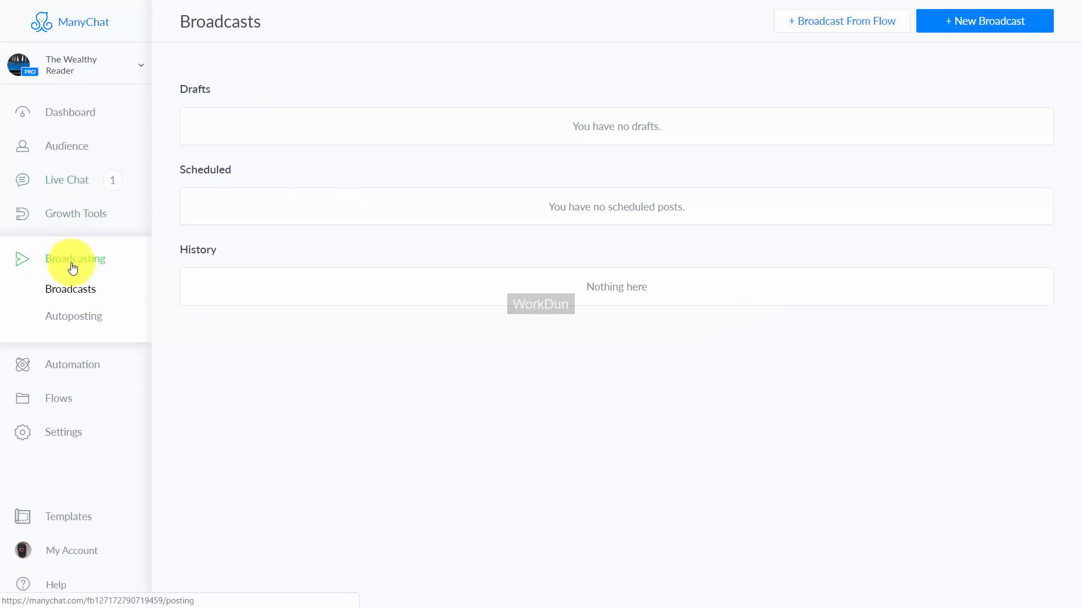
Step: Create a new broadcast, leaving its post empty, and proceed to its sending settings
left_click(963, 23)
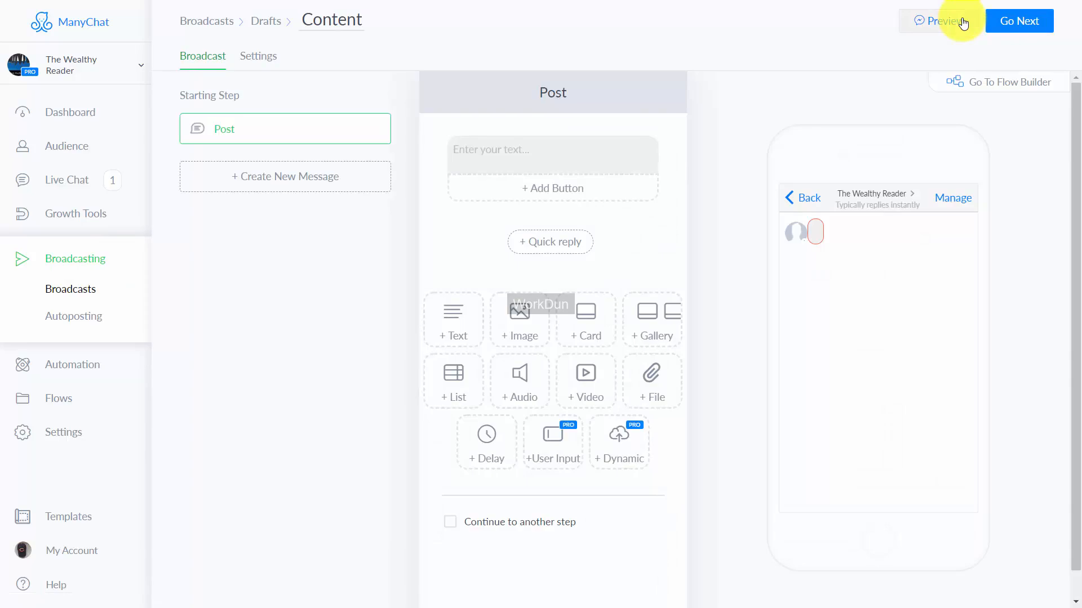
left_click(1009, 26)
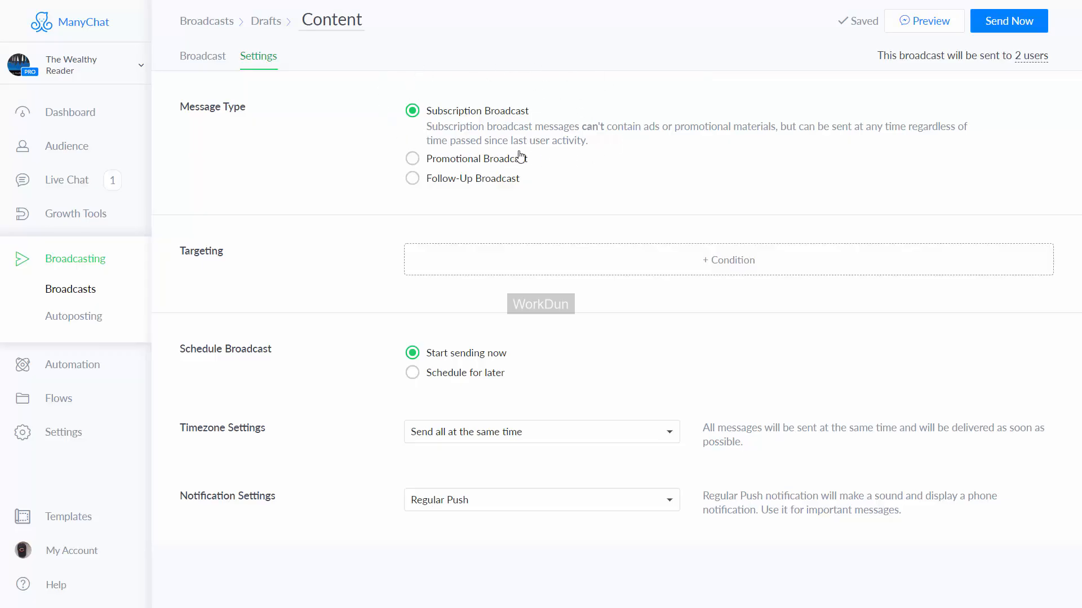
Step: Try the broadcast's Promotional and Follow-Up message types and the Schedule for later option, checking the available targeting conditions
left_click(411, 159)
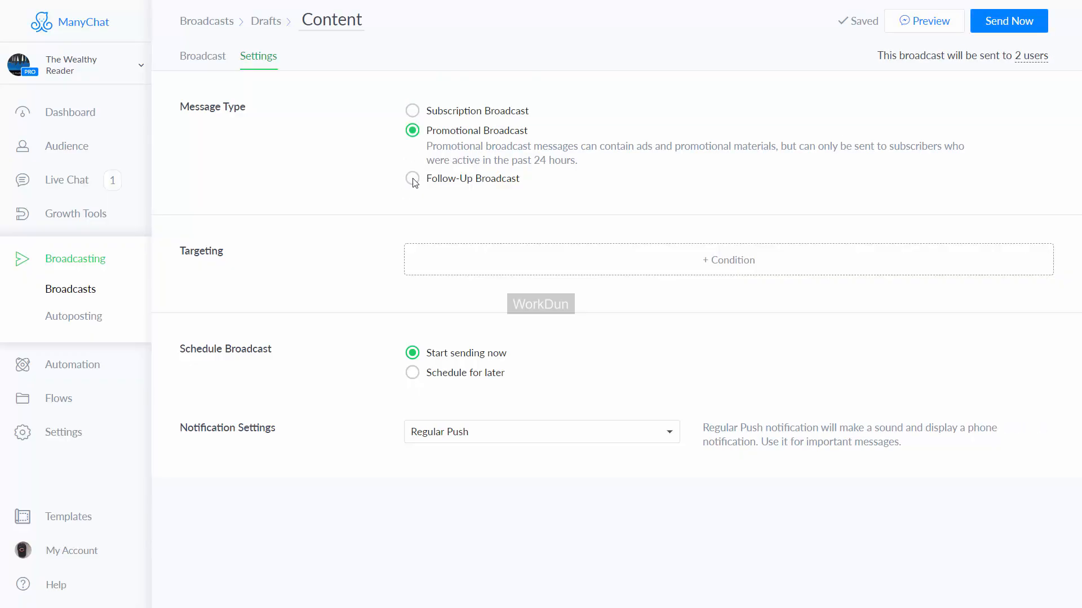
left_click(412, 179)
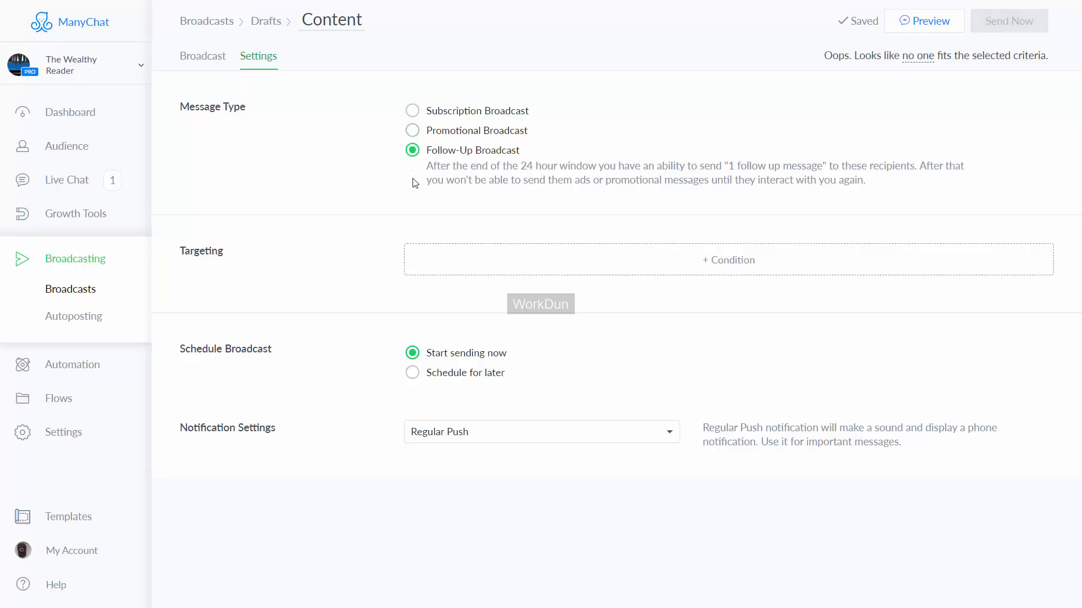
left_click(721, 245)
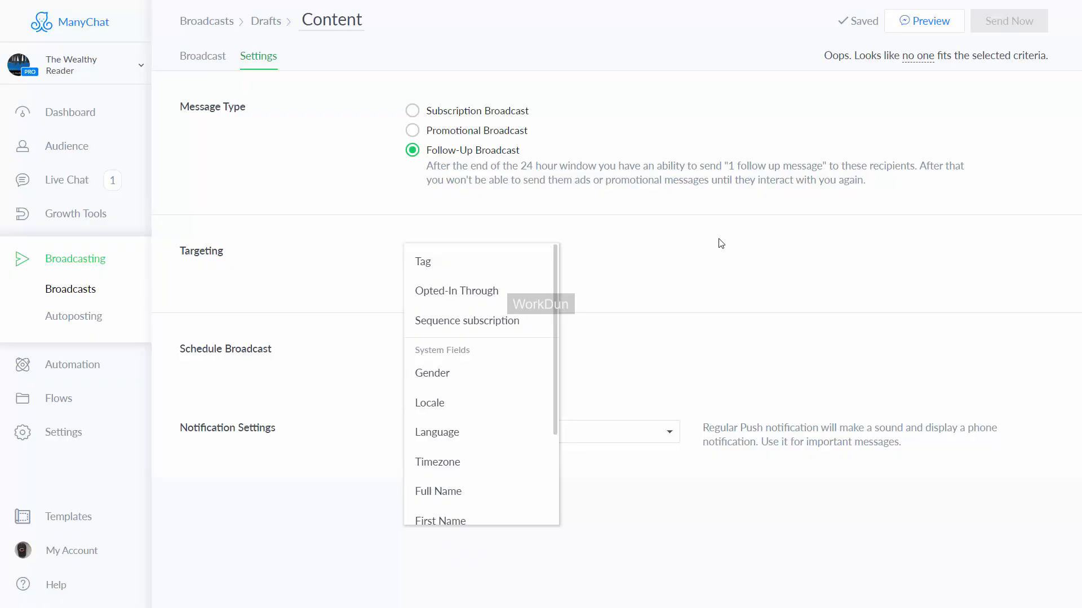
left_click(721, 243)
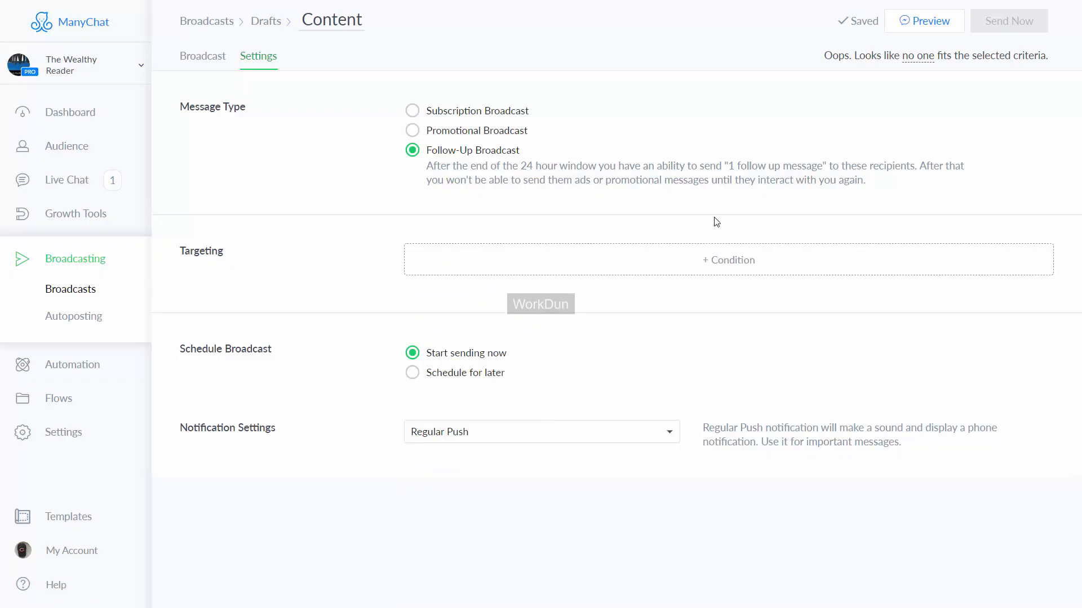
left_click(412, 373)
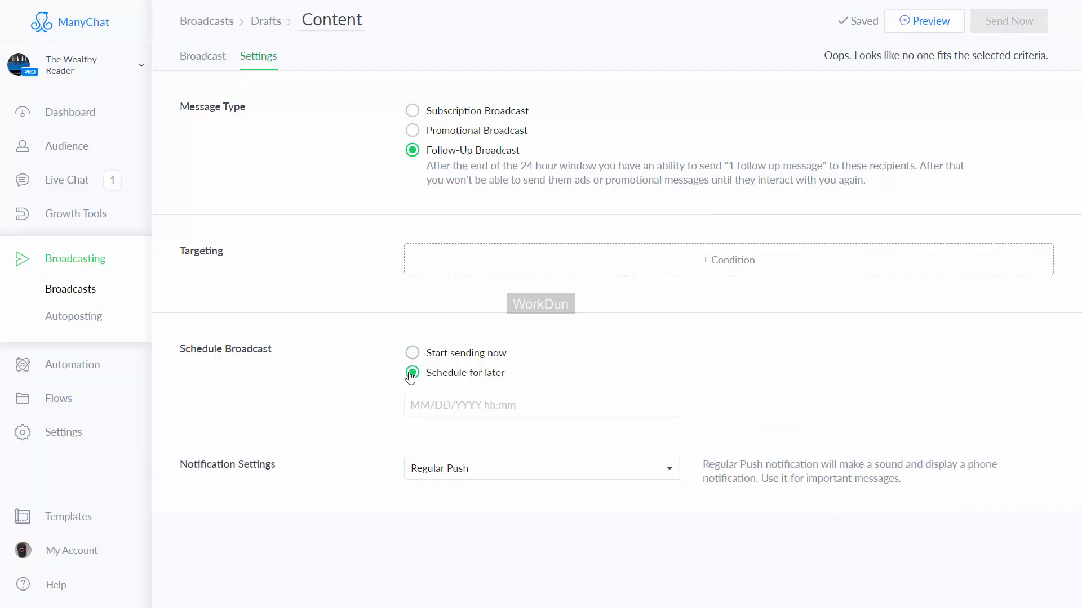
Step: Set the broadcast to Subscription Broadcast, Start sending now and Silent notification, and send it
left_click(428, 361)
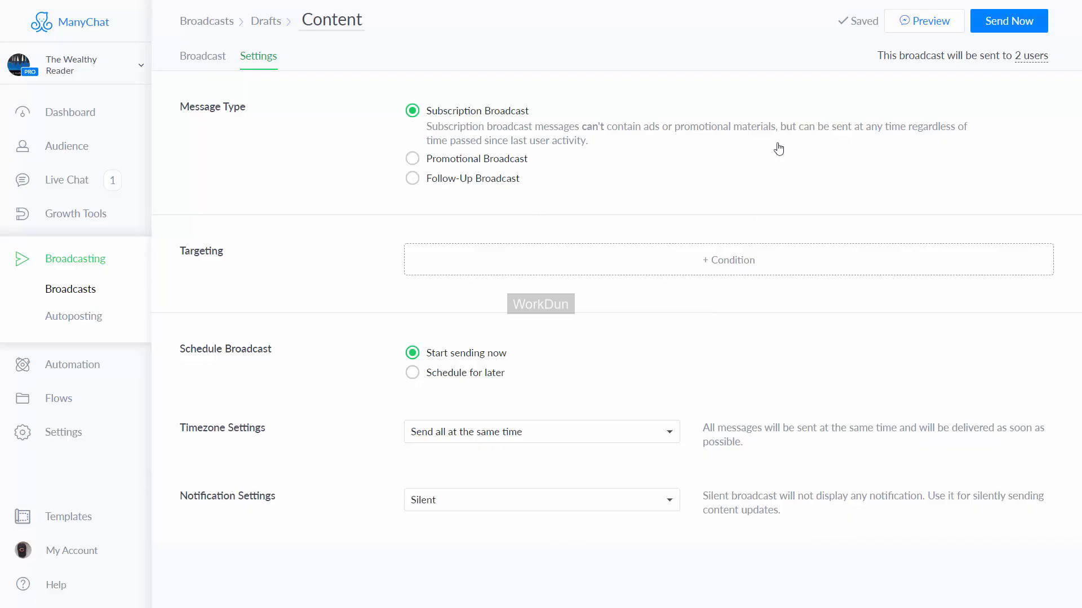
left_click(1005, 29)
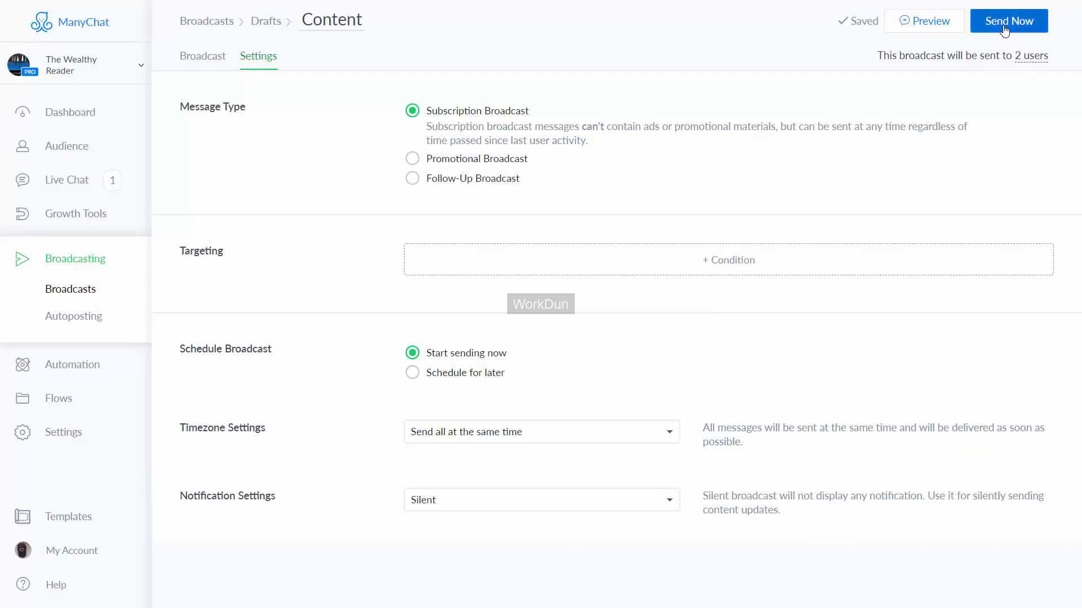